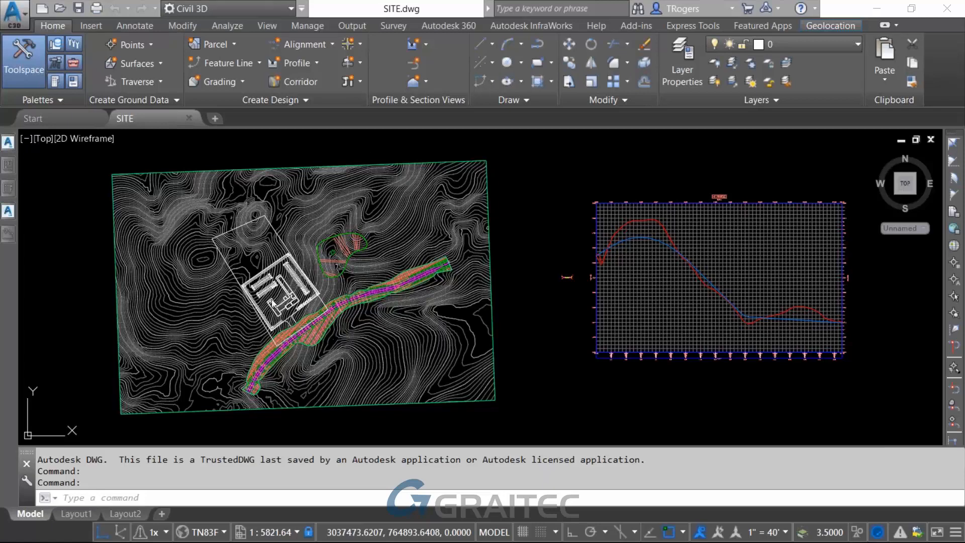
# - Examine the building, parking lot and road corridor in the site plan, and select the building outline
pyautogui.scroll(4, 273, 302)
pyautogui.scroll(2, 273, 302)
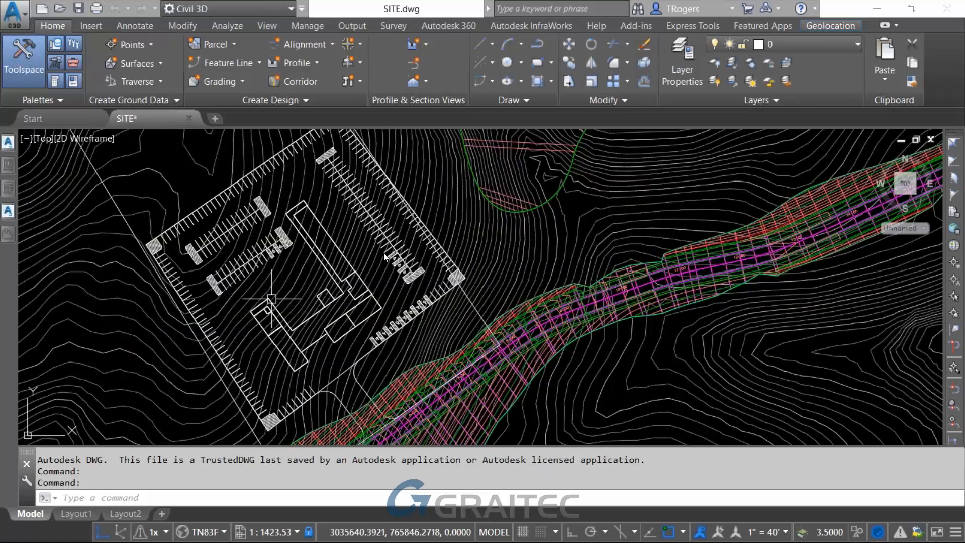
pyautogui.scroll(-2, 386, 257)
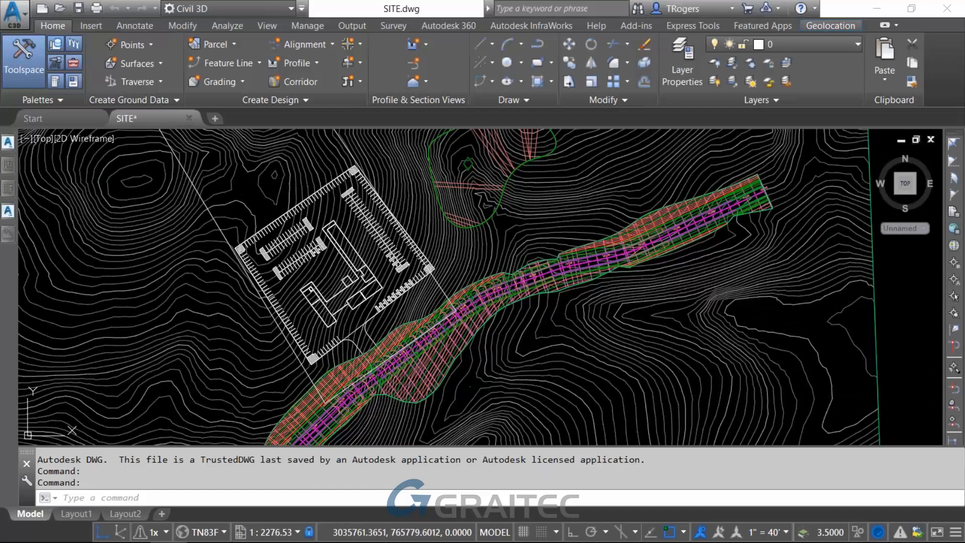
pyautogui.scroll(2, 338, 251)
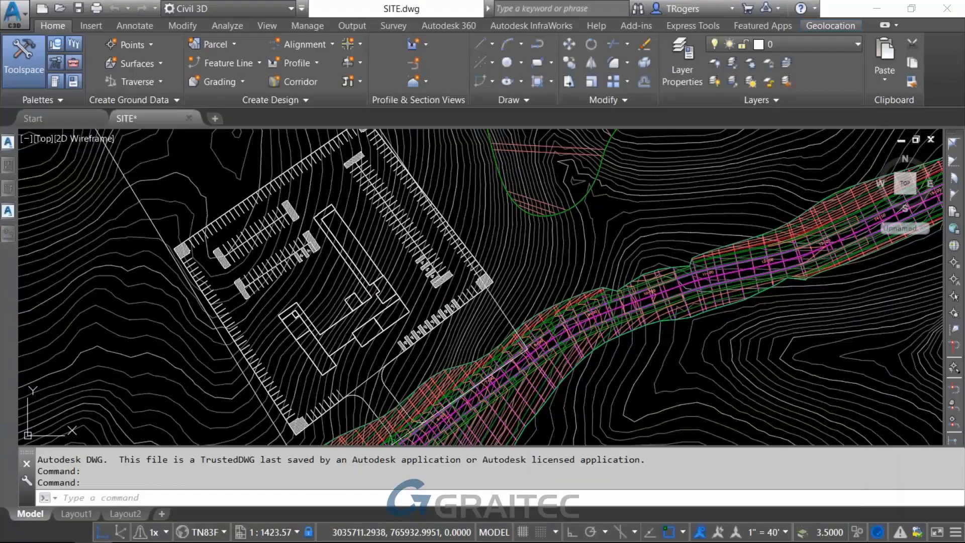
pyautogui.click(343, 250)
pyautogui.rightClick(343, 249)
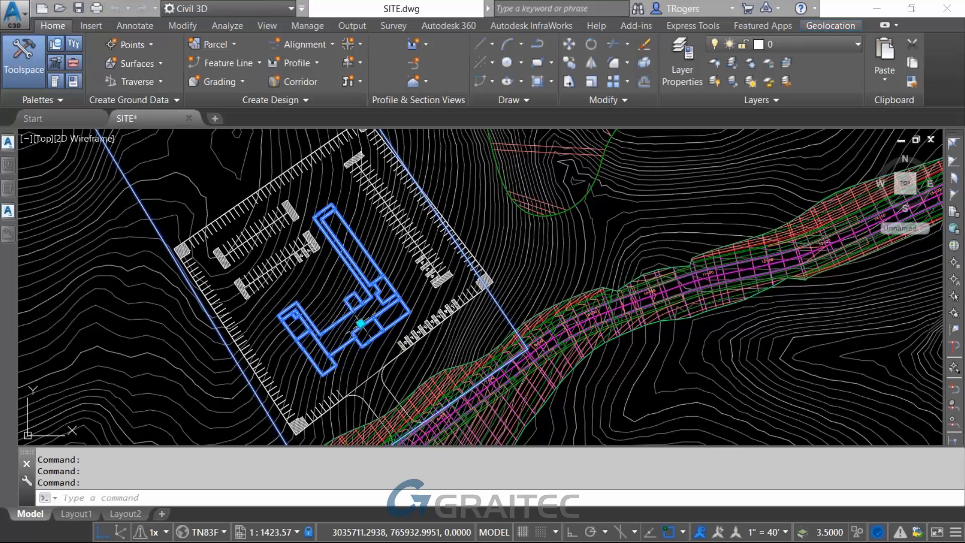
# - Clear the selection and quit the program without saving the changes to SITE.dwg
pyautogui.press('Escape')
pyautogui.press('Escape')
pyautogui.hotkey('ctrl', 'q')
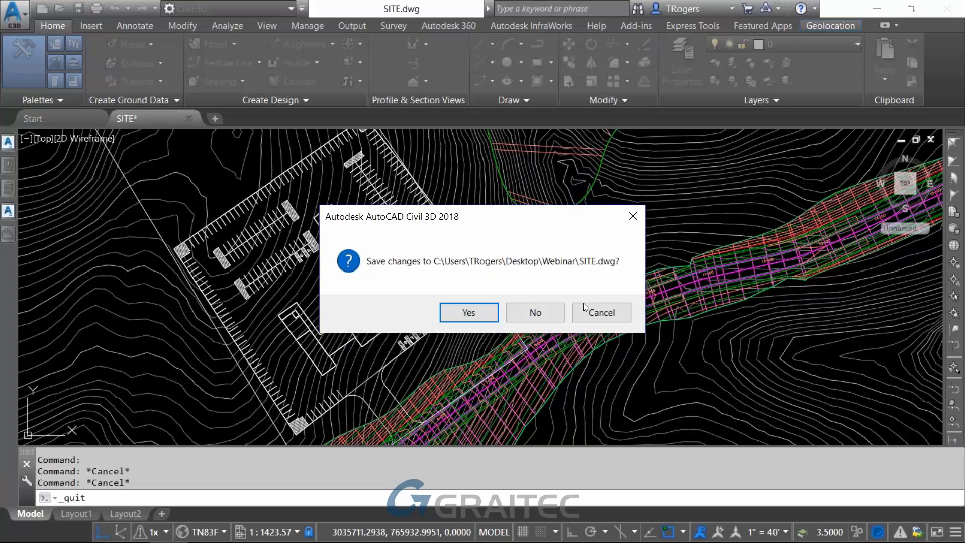
pyautogui.click(544, 312)
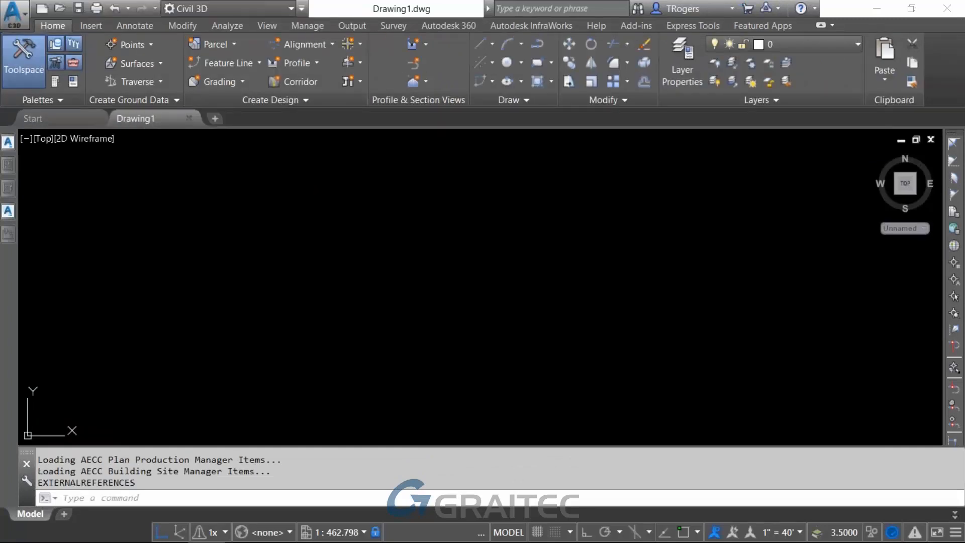
# - Open SITE.dwg from the Webinar folder, keeping the current display mode and suppressing the Level of Detail message in future
pyautogui.click(60, 8)
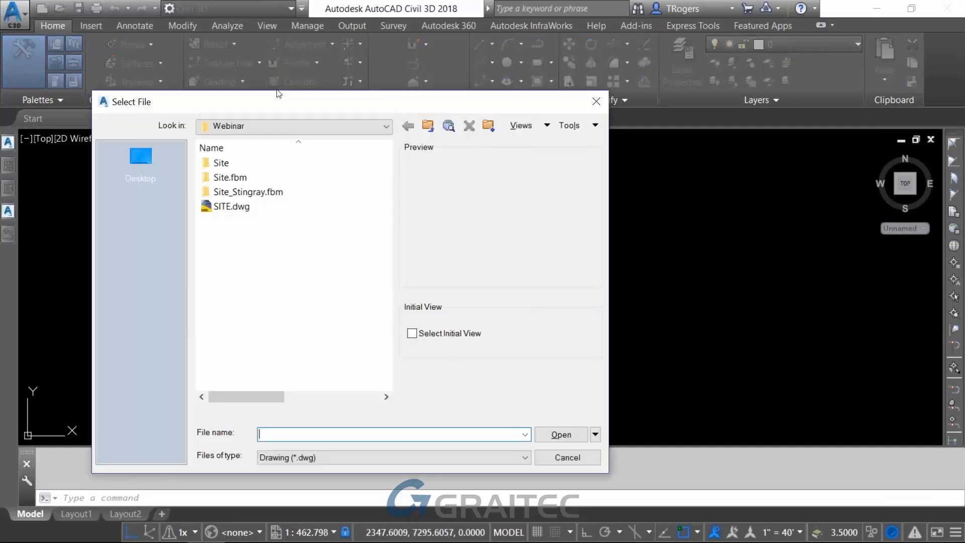
pyautogui.doubleClick(232, 208)
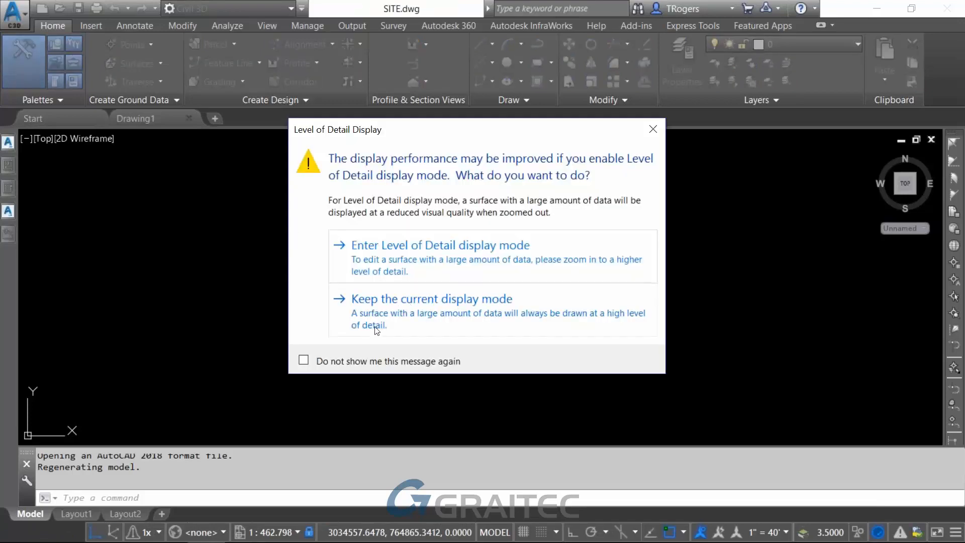
pyautogui.click(352, 360)
pyautogui.click(417, 313)
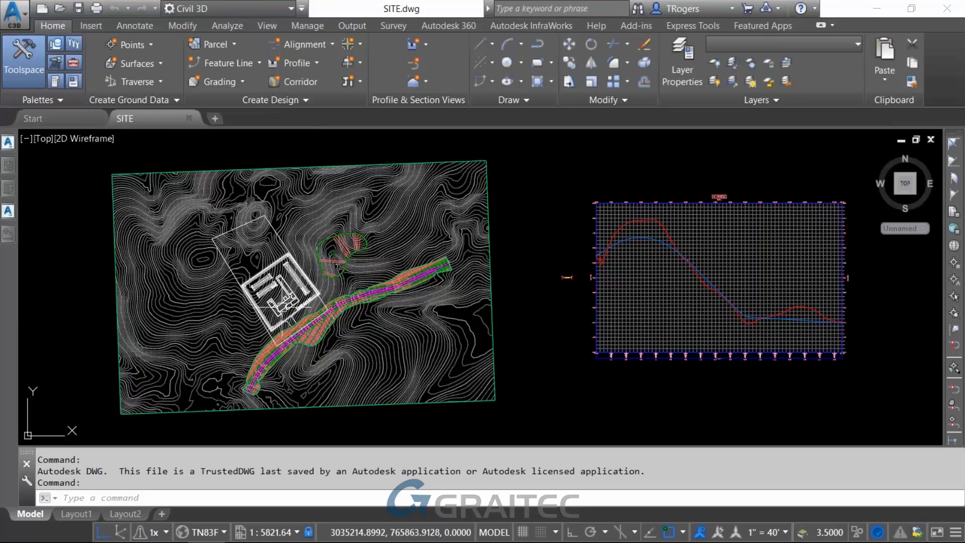
# - Examine the building's 3D wireframe and the parking lot in a tilted custom view, and look at the available import tools
pyautogui.scroll(4, 277, 302)
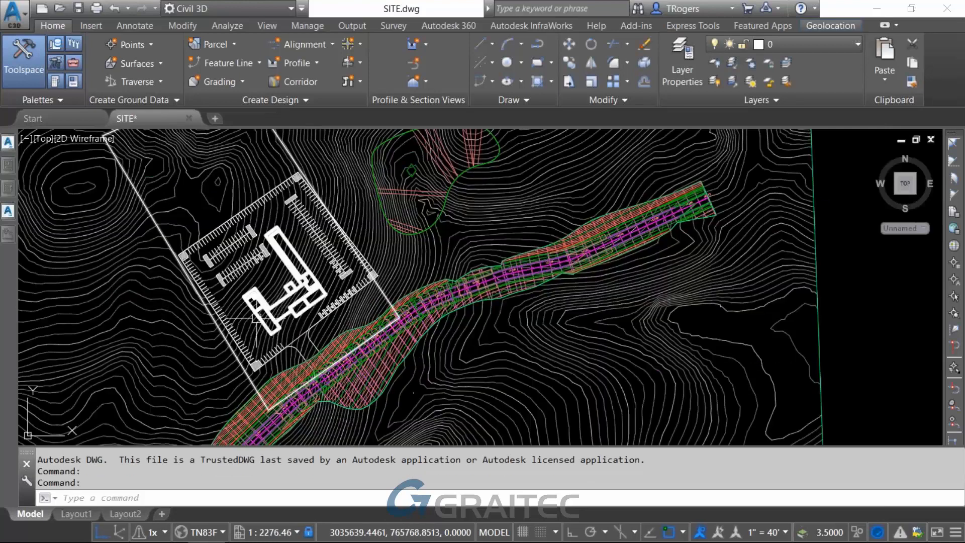
pyautogui.moveTo(260, 317)
pyautogui.mouseDown(button='middle')
pyautogui.moveTo(295, 269)
pyautogui.moveTo(365, 206)
pyautogui.mouseUp(button='middle')
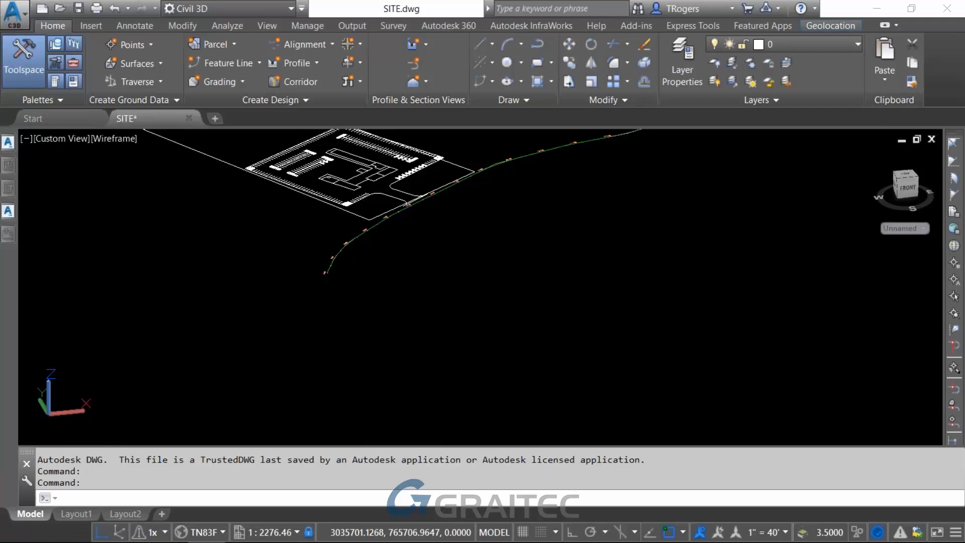
pyautogui.moveTo(433, 249)
pyautogui.mouseDown(button='middle')
pyautogui.moveTo(445, 298)
pyautogui.moveTo(442, 362)
pyautogui.mouseUp(button='middle')
pyautogui.scroll(6, 466, 316)
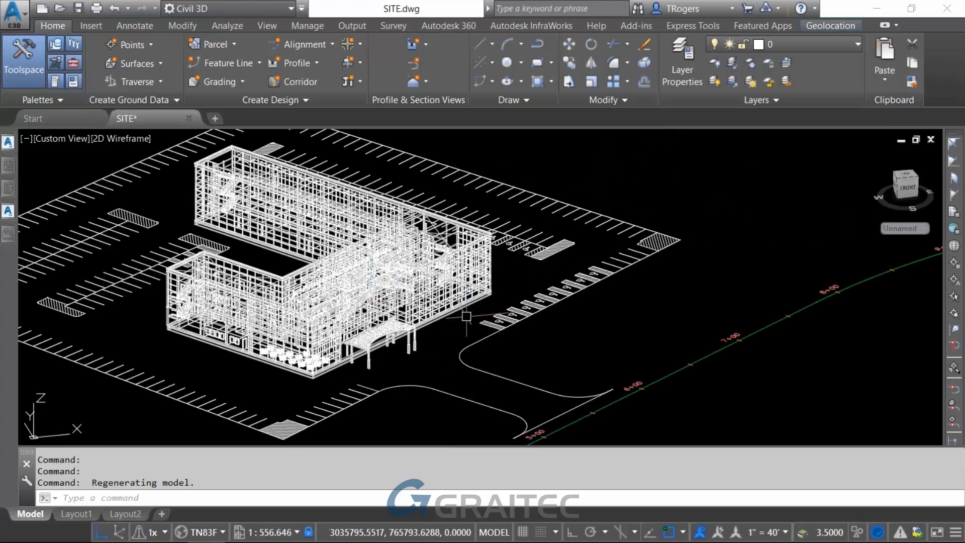
pyautogui.scroll(-5, 466, 315)
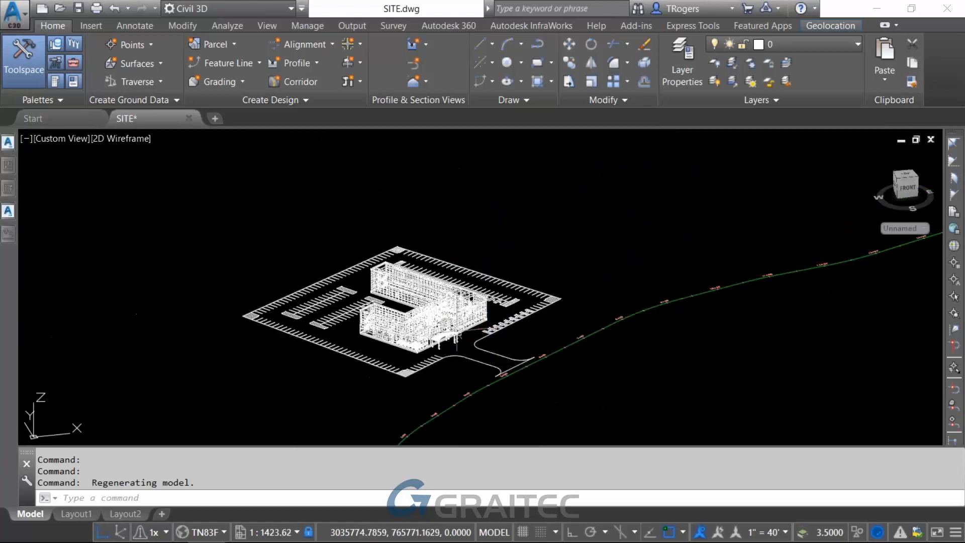
pyautogui.scroll(7, 457, 336)
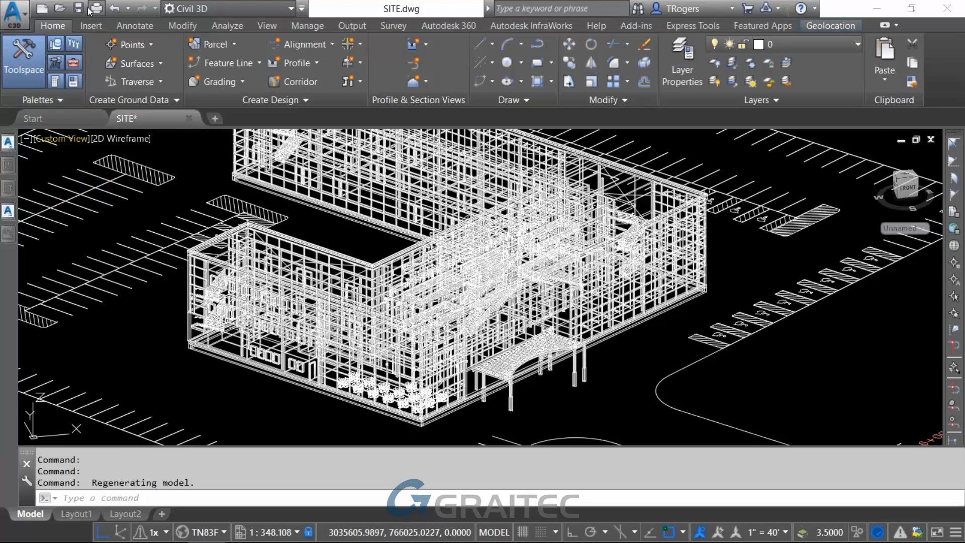
pyautogui.click(87, 23)
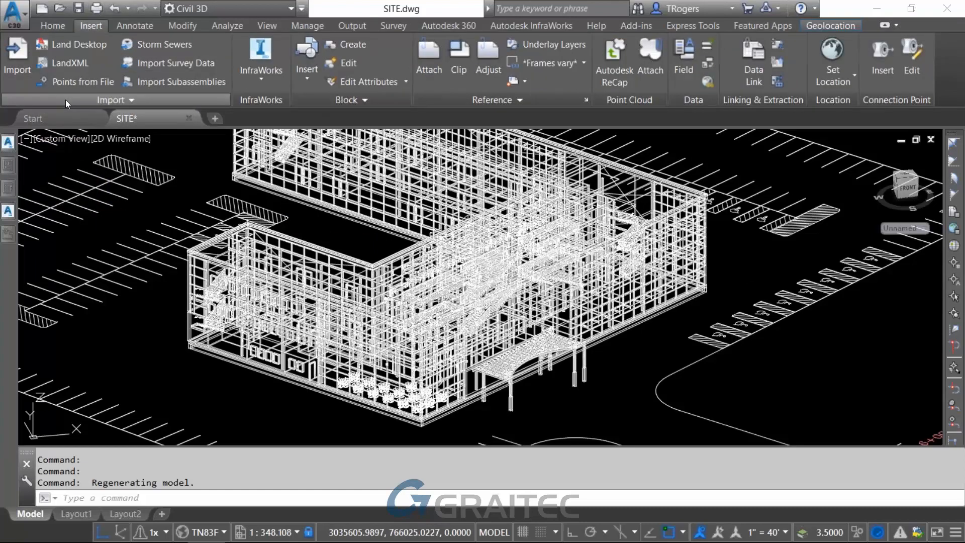
pyautogui.click(65, 99)
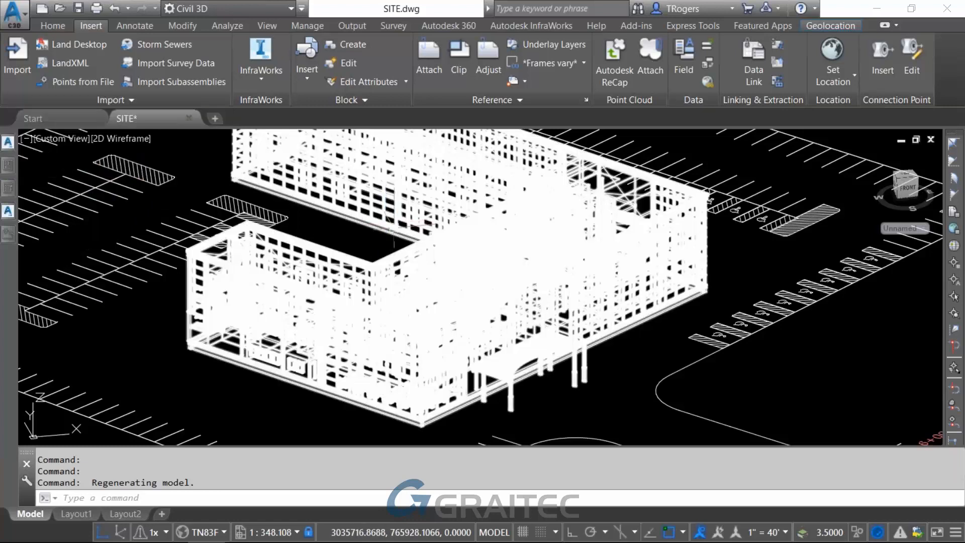
pyautogui.scroll(-5, 302, 226)
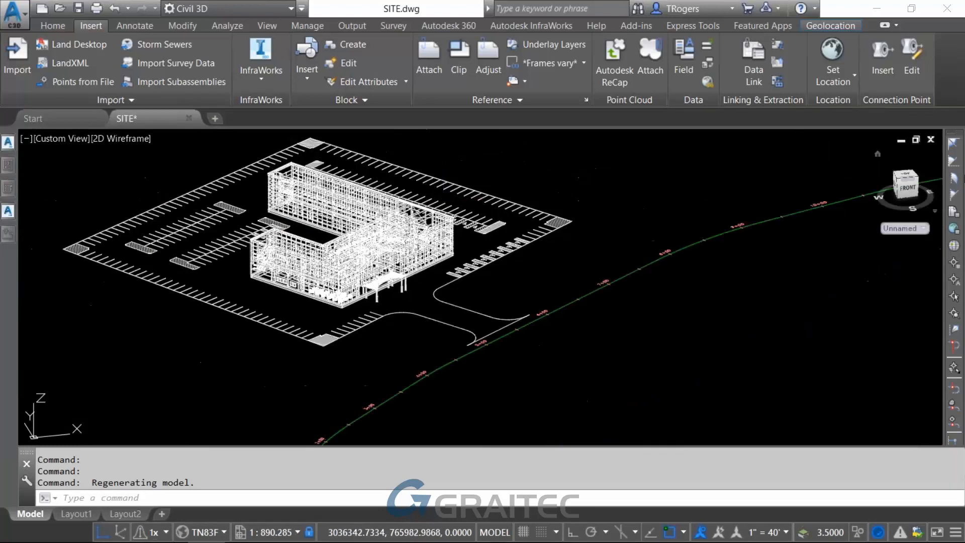
# - Return the drawing to the top view and examine the parking stalls, building outline, contours and road corridor in plan
pyautogui.click(905, 174)
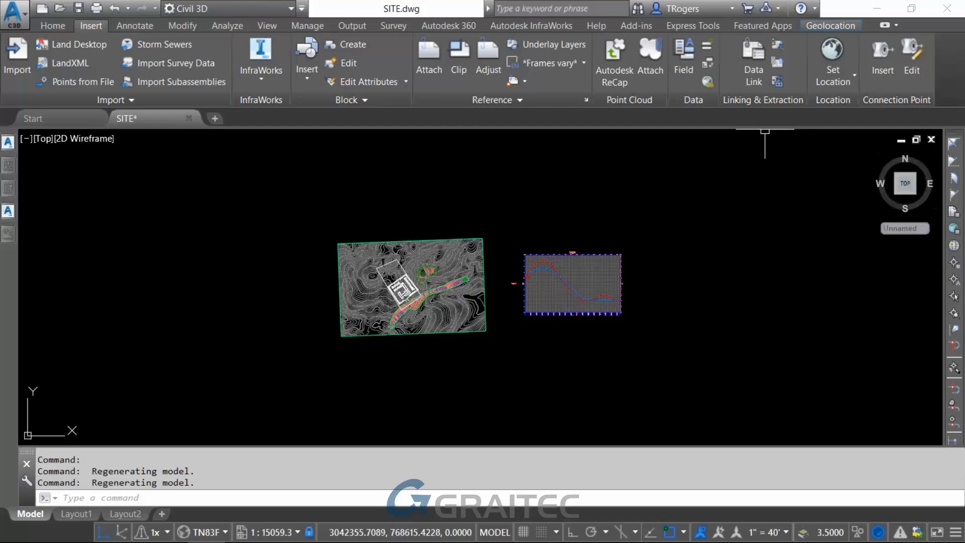
pyautogui.scroll(2, 457, 244)
pyautogui.scroll(-1, 526, 285)
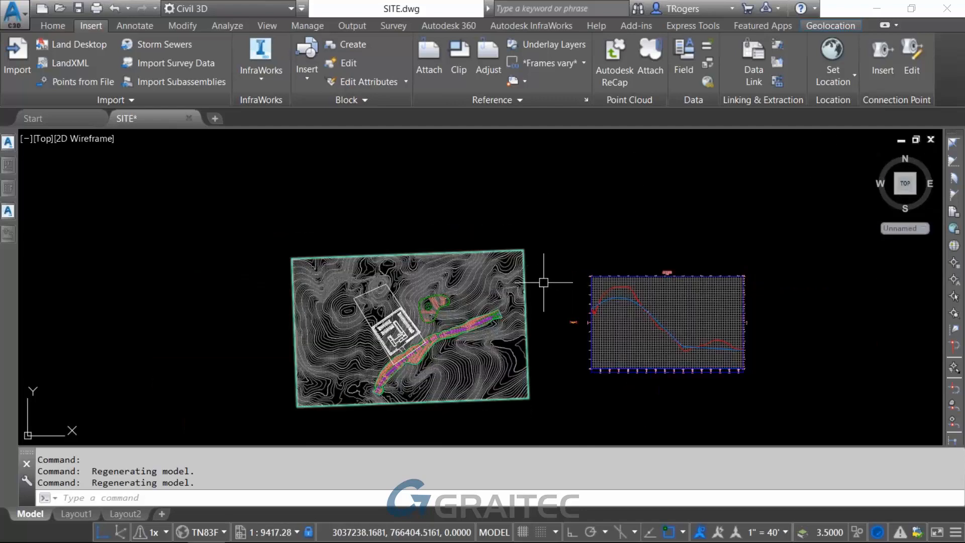
pyautogui.moveTo(554, 279); pyautogui.dragTo(485, 274, button='middle')
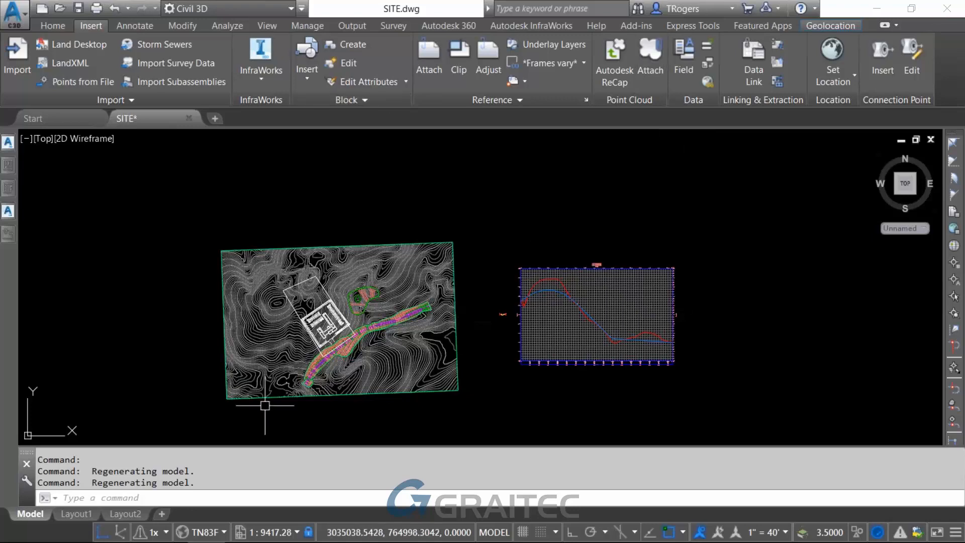
pyautogui.scroll(2, 319, 384)
pyautogui.scroll(2, 496, 334)
pyautogui.scroll(4, 333, 356)
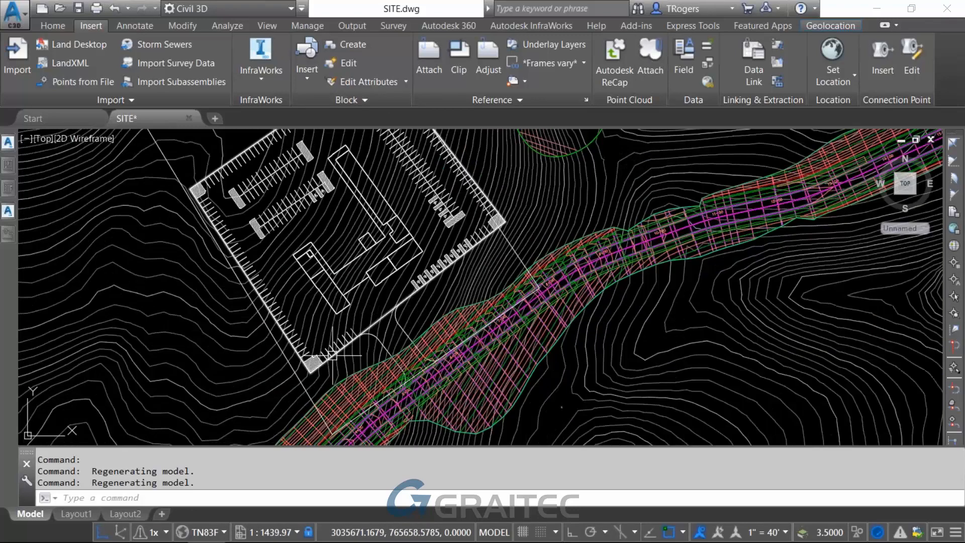
pyautogui.scroll(4, 436, 275)
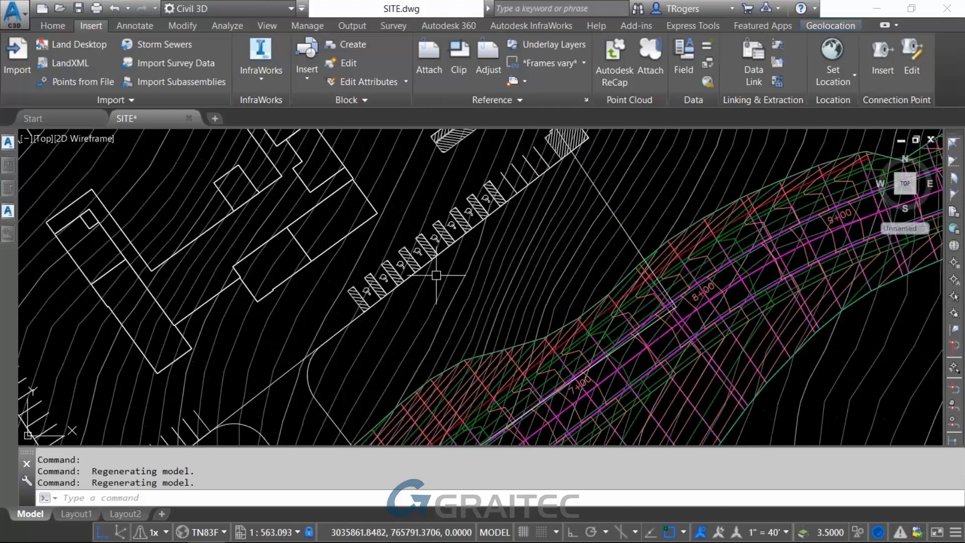
pyautogui.moveTo(452, 207); pyautogui.dragTo(436, 360, button='middle')
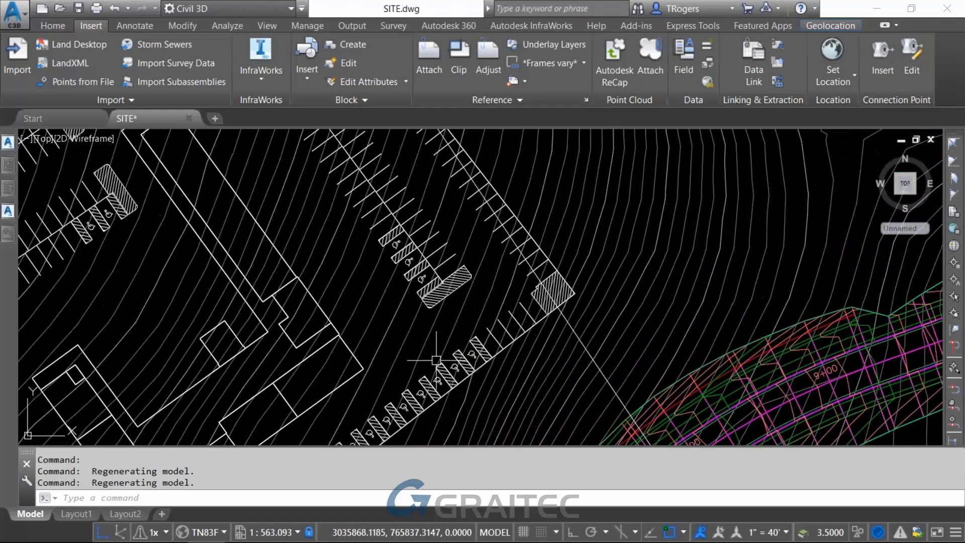
pyautogui.scroll(-4, 437, 361)
pyautogui.moveTo(392, 303); pyautogui.dragTo(307, 255, button='middle')
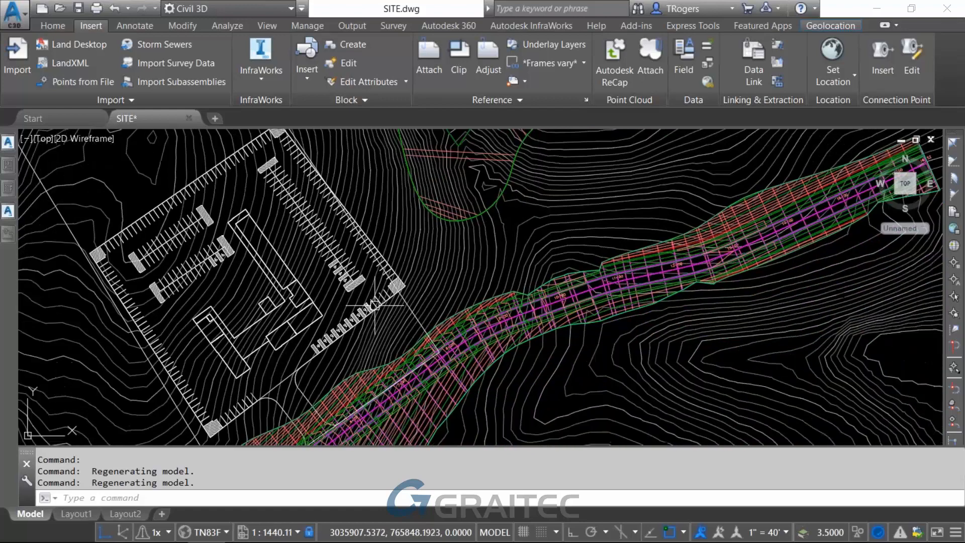
pyautogui.scroll(6, 306, 255)
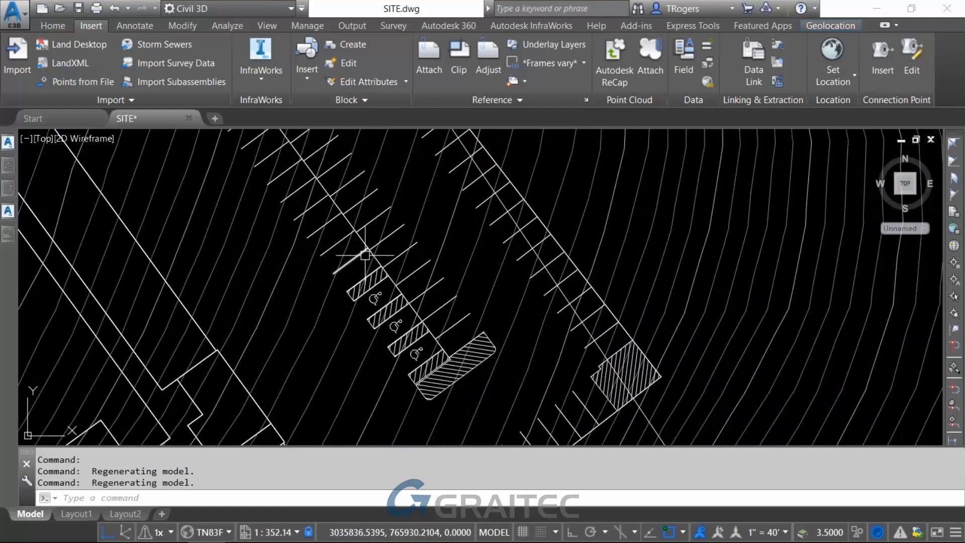
pyautogui.scroll(-8, 458, 262)
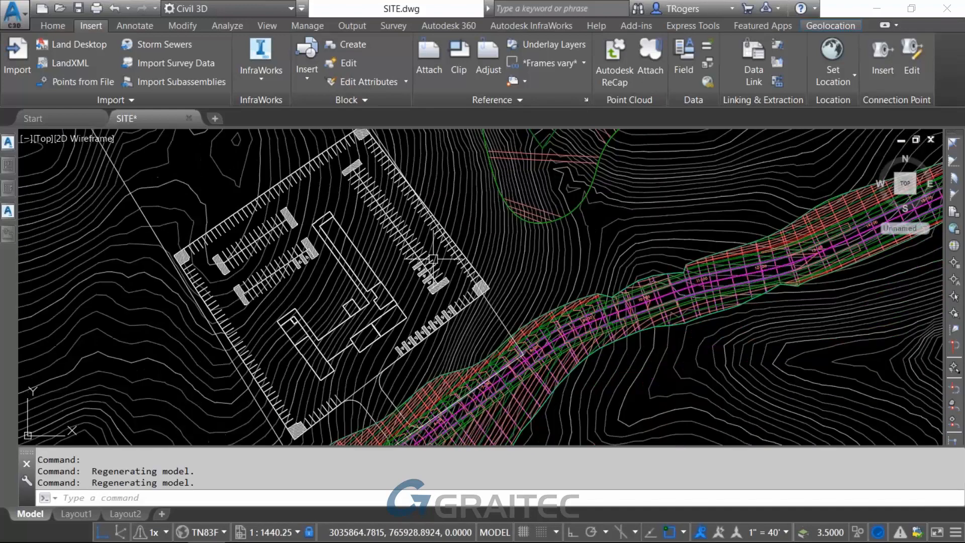
pyautogui.scroll(-1, 453, 261)
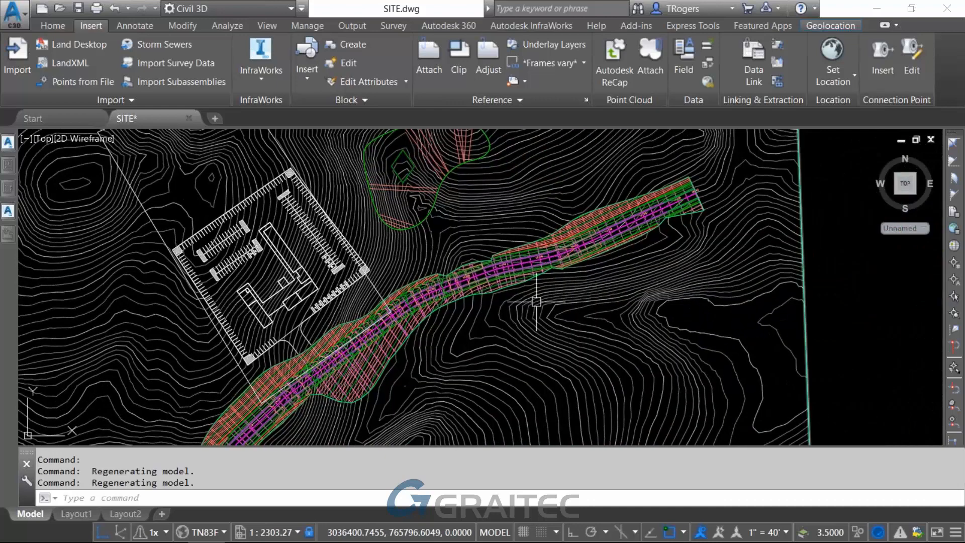
# - Examine the road's existing ground and design lines in the profile view beside the site plan
pyautogui.scroll(-1, 536, 302)
pyautogui.moveTo(536, 302); pyautogui.dragTo(312, 302, button='middle')
pyautogui.scroll(3, 614, 273)
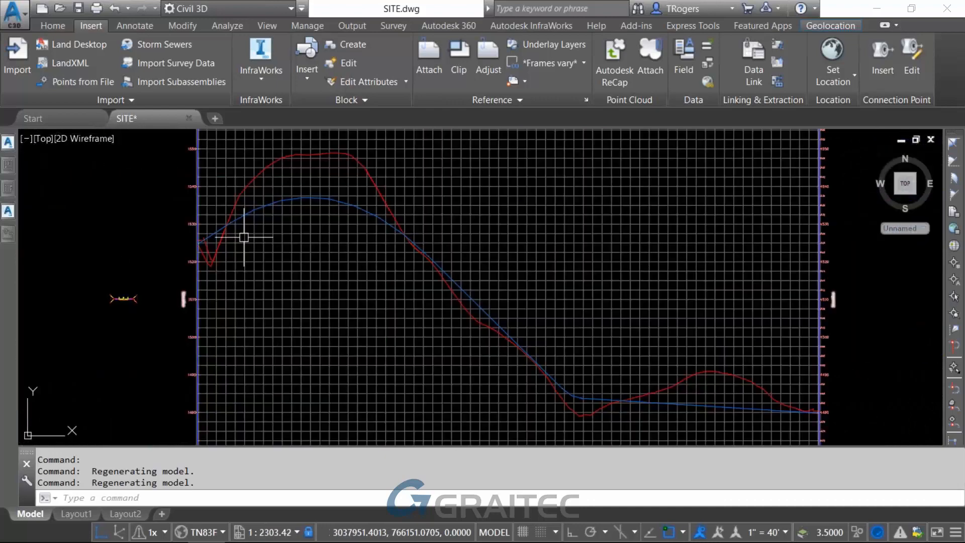
pyautogui.scroll(-3, 666, 375)
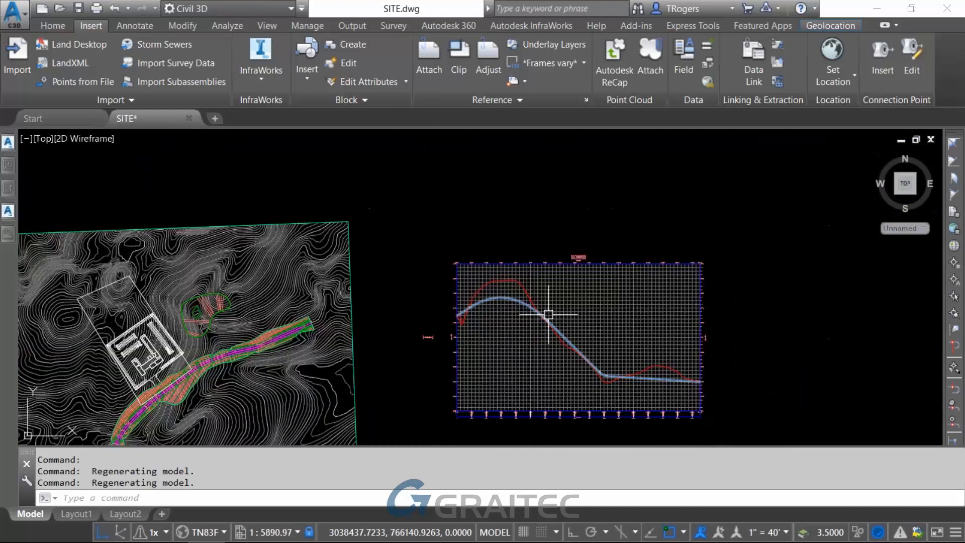
pyautogui.moveTo(440, 319)
pyautogui.mouseDown(button='middle')
pyautogui.moveTo(446, 301)
pyautogui.moveTo(434, 269)
pyautogui.mouseUp(button='middle')
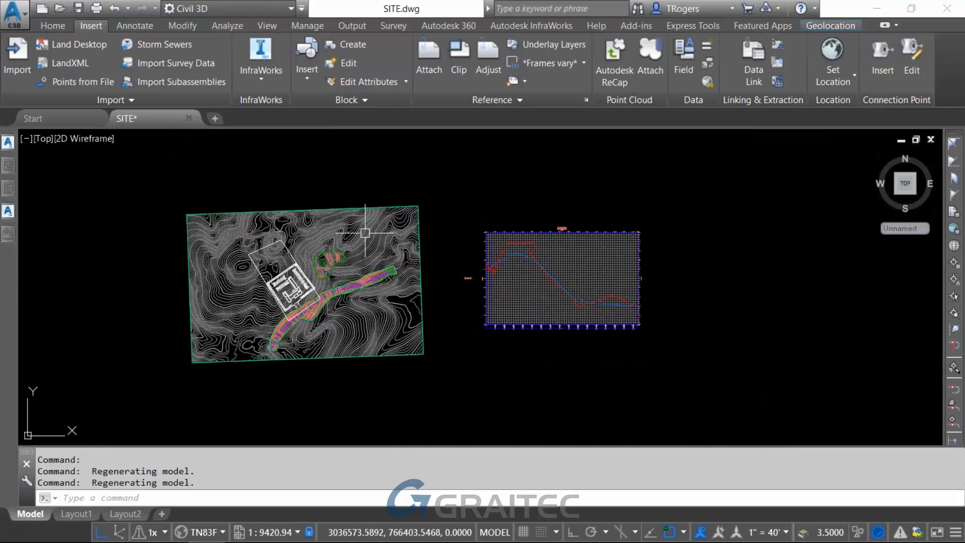
# - Close the drawing program without saving the changes to SITE.dwg
pyautogui.click(947, 8)
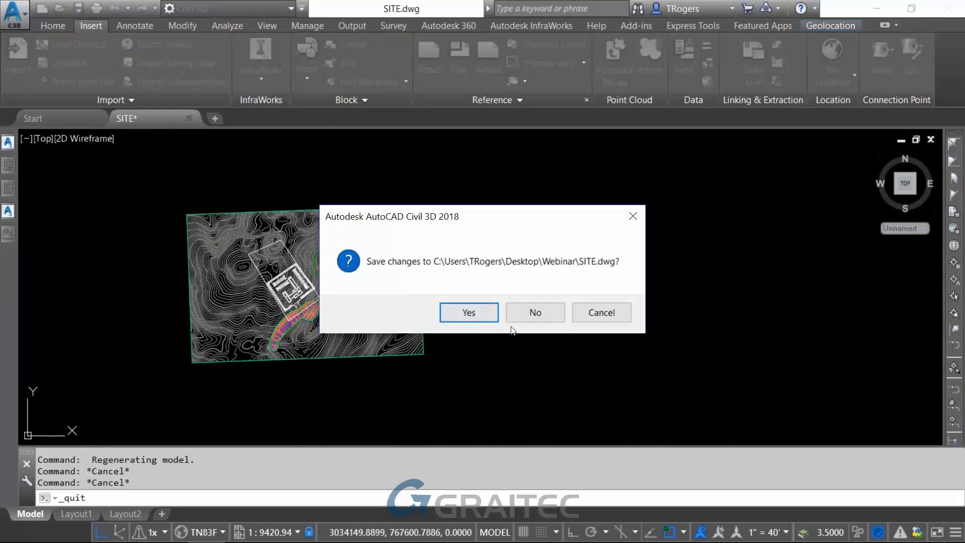
pyautogui.click(548, 316)
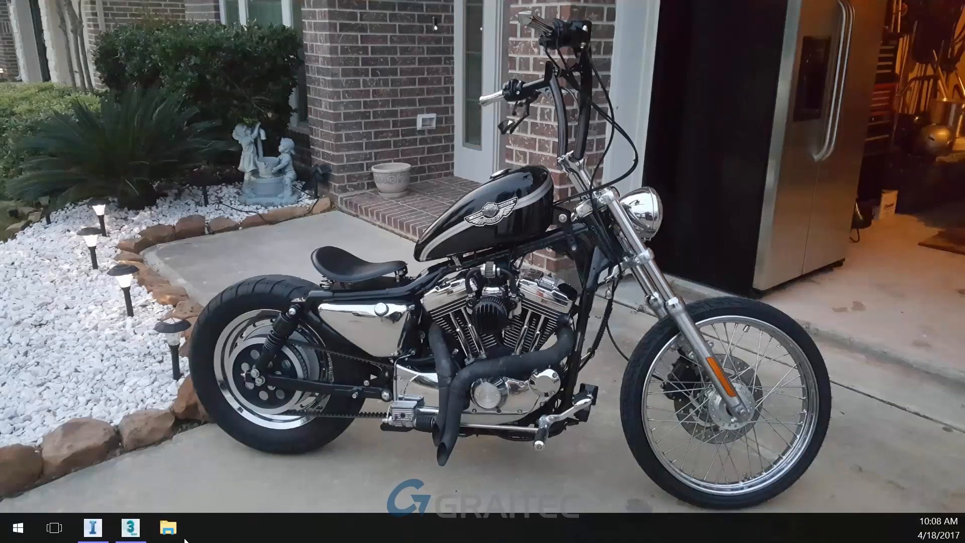
# - Switch to Autodesk InfraWorks, open the PART OF JOHNSON CITY model and inspect the area around the proposed site
pyautogui.click(92, 527)
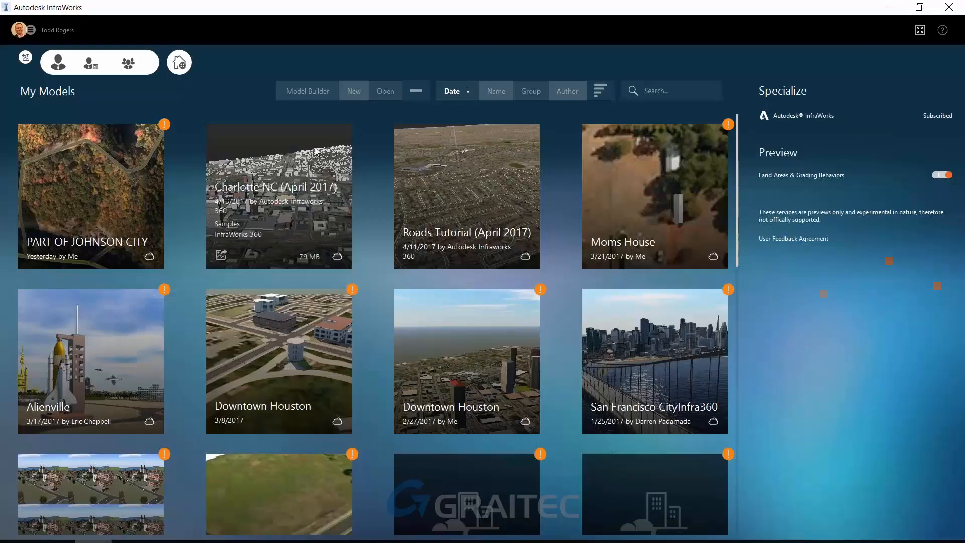
pyautogui.click(70, 206)
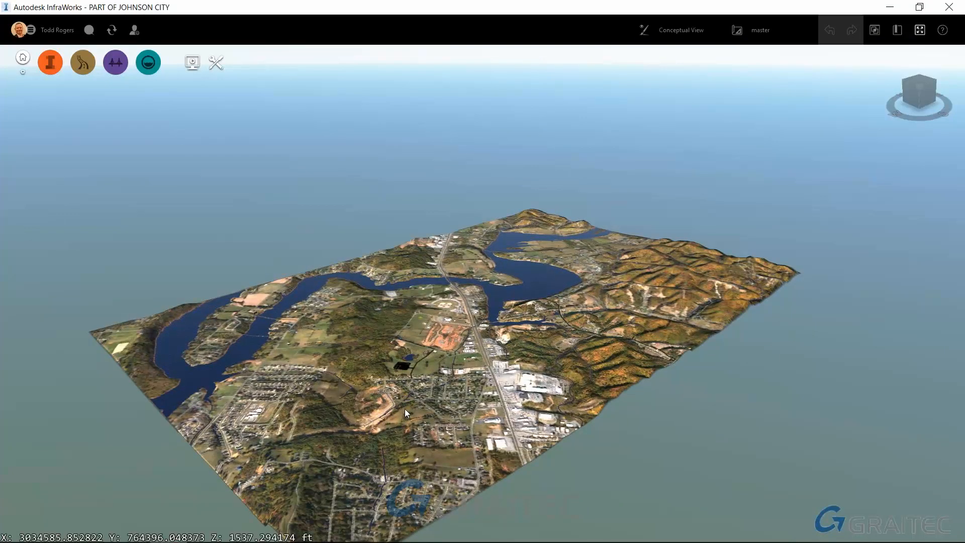
pyautogui.scroll(2, 405, 409)
pyautogui.scroll(2, 420, 405)
pyautogui.scroll(5, 448, 434)
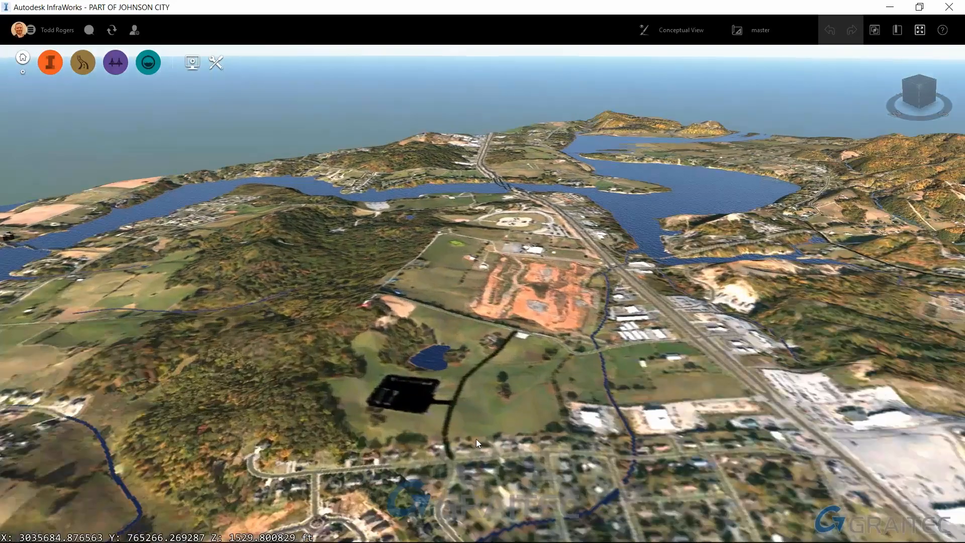
# - Examine the proposed site's building, parking lot, trees, pond and access road from above and from several angles
pyautogui.moveTo(477, 440); pyautogui.dragTo(291, 512)
pyautogui.scroll(5, 303, 338)
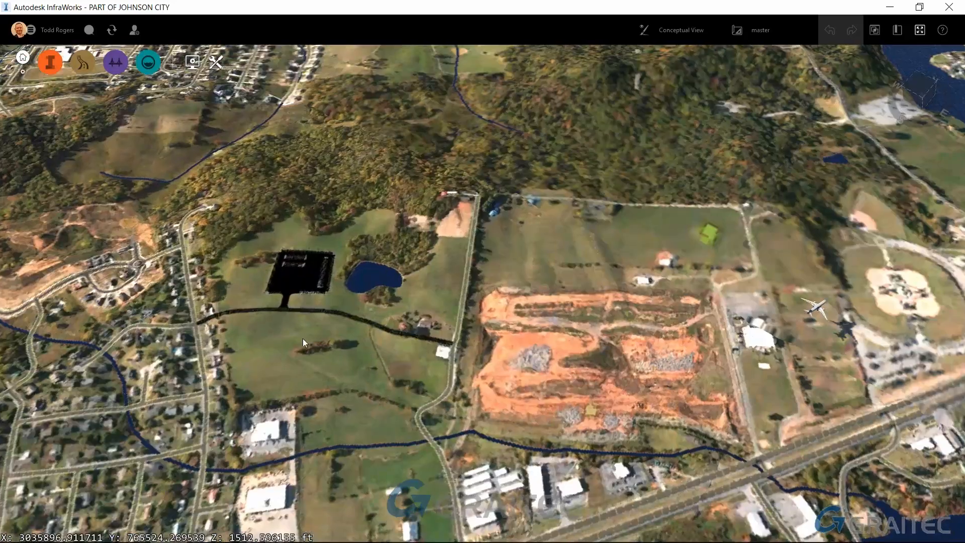
pyautogui.scroll(5, 274, 295)
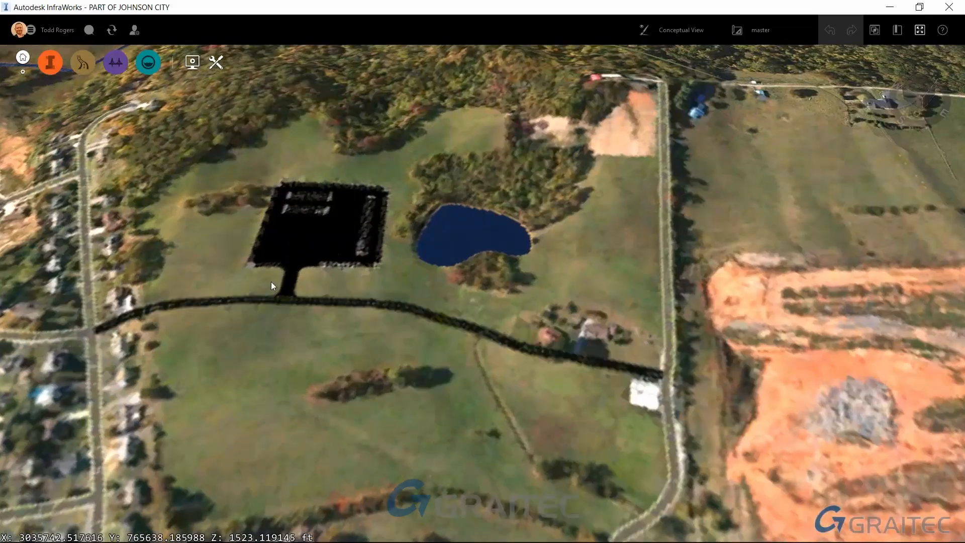
pyautogui.scroll(3, 328, 365)
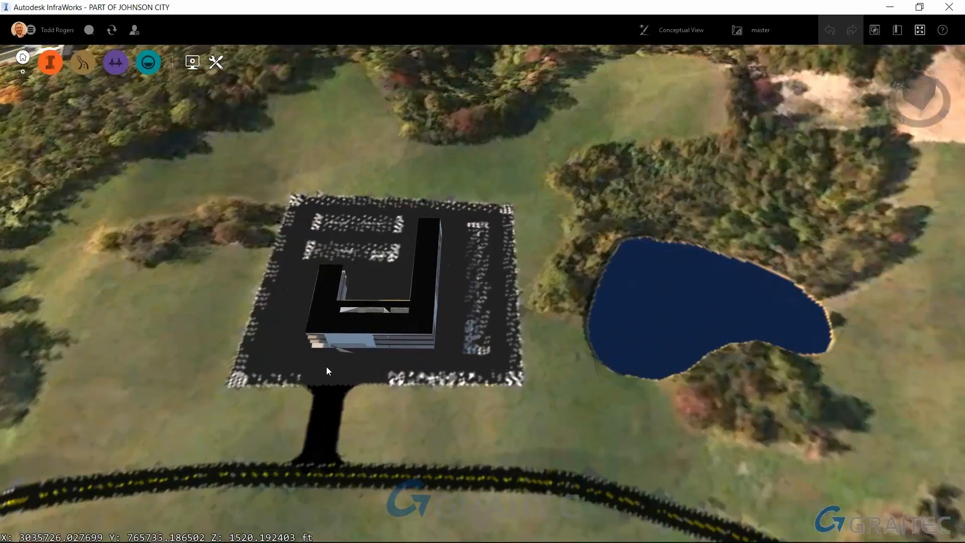
pyautogui.moveTo(327, 381); pyautogui.dragTo(482, 346)
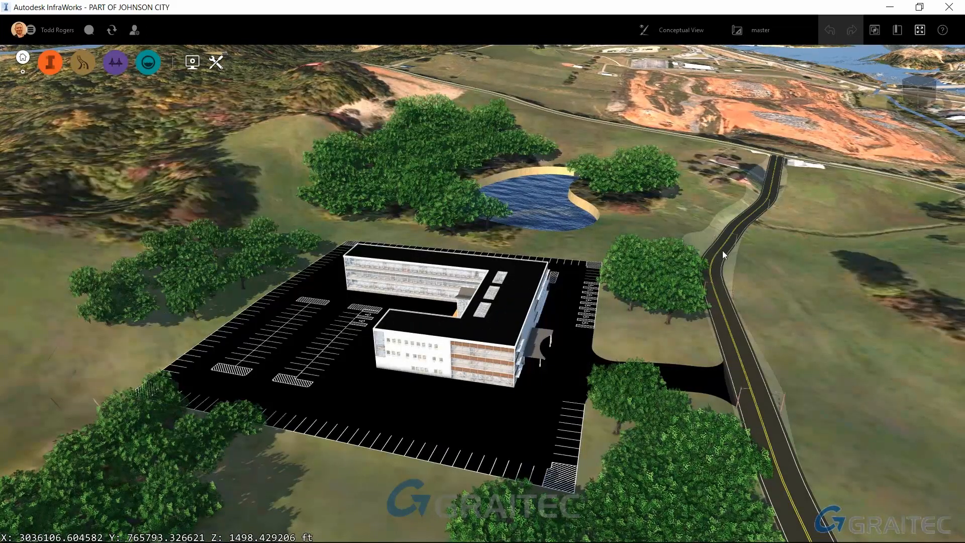
pyautogui.moveTo(784, 301); pyautogui.dragTo(728, 333)
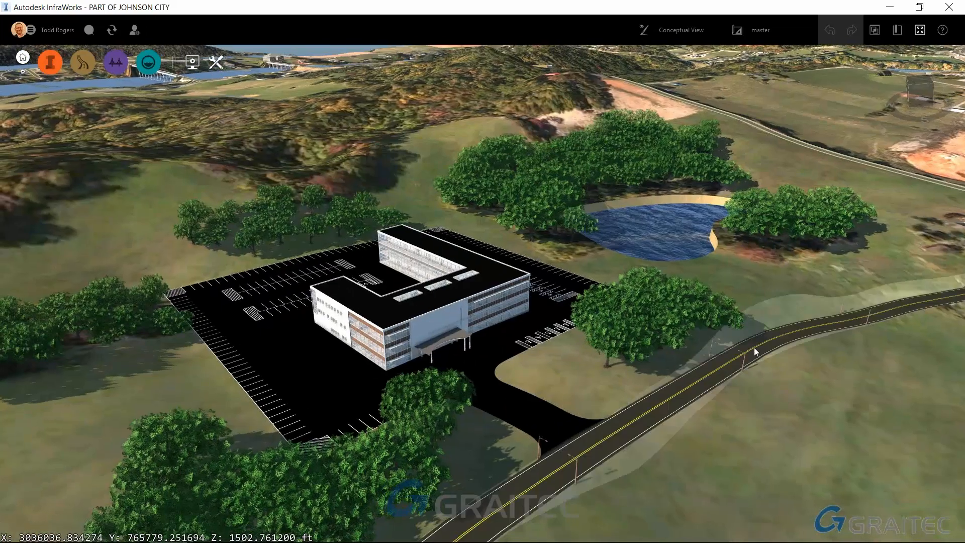
pyautogui.scroll(-1, 535, 368)
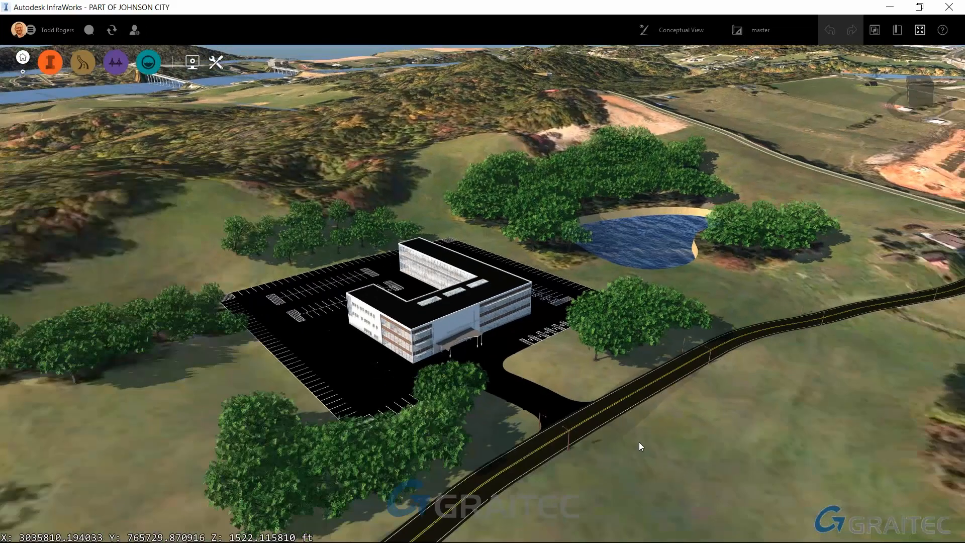
pyautogui.scroll(-1, 596, 416)
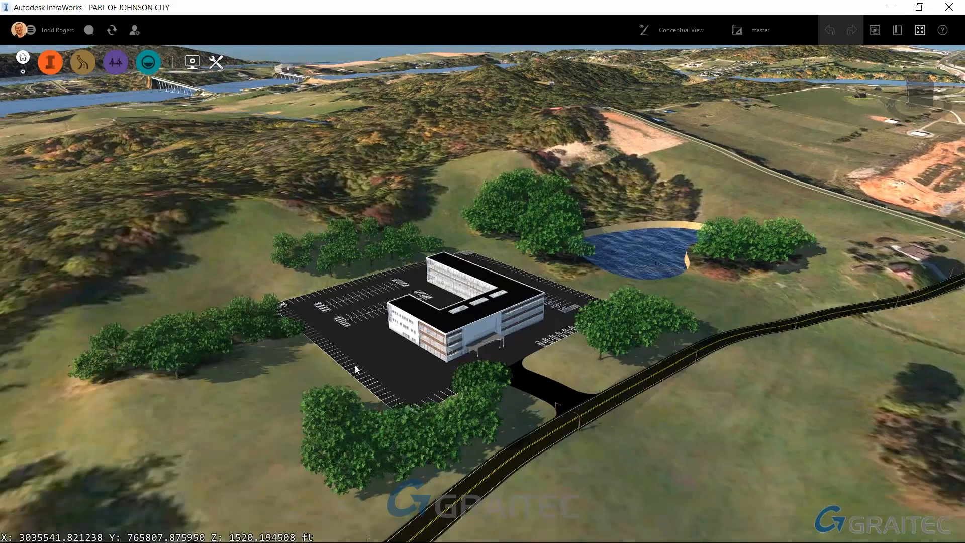
pyautogui.moveTo(355, 365); pyautogui.dragTo(612, 353)
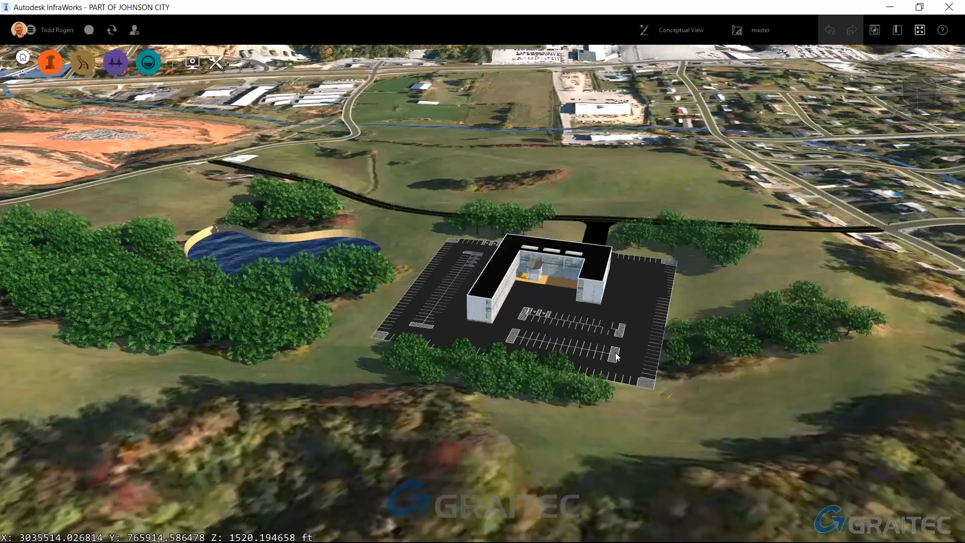
pyautogui.moveTo(581, 386); pyautogui.dragTo(186, 330)
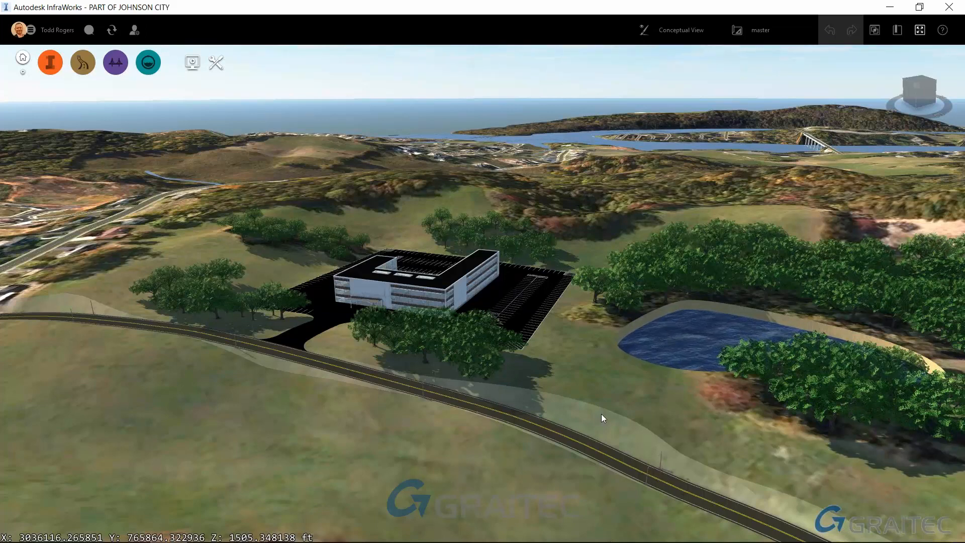
# - Review the extent, coordinate system, target file and texture options for exporting the 3D model, and close them without exporting
pyautogui.click(216, 63)
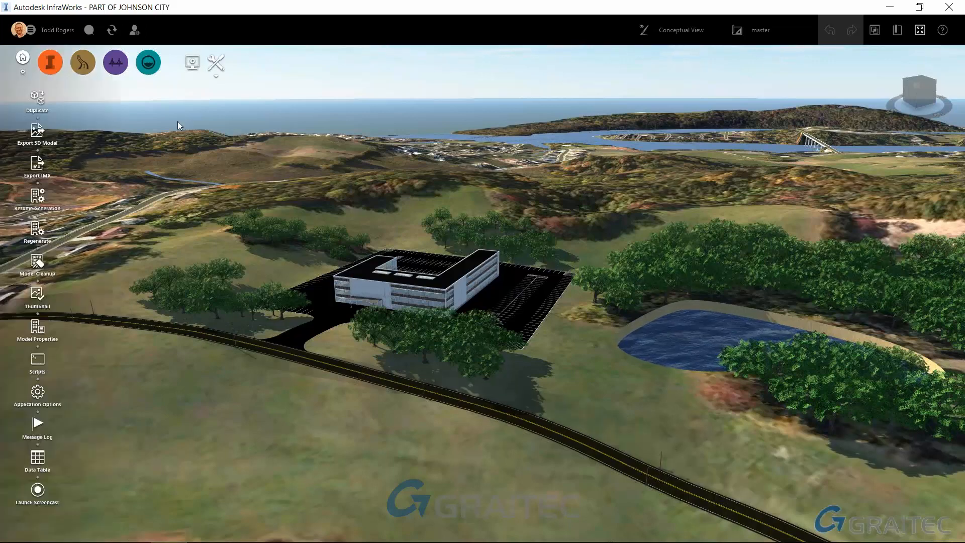
pyautogui.click(40, 143)
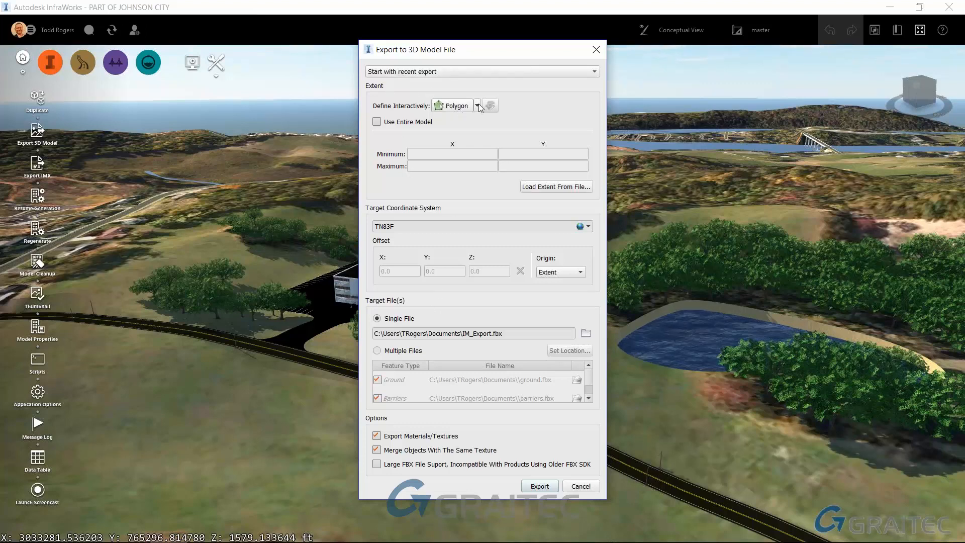
pyautogui.click(598, 50)
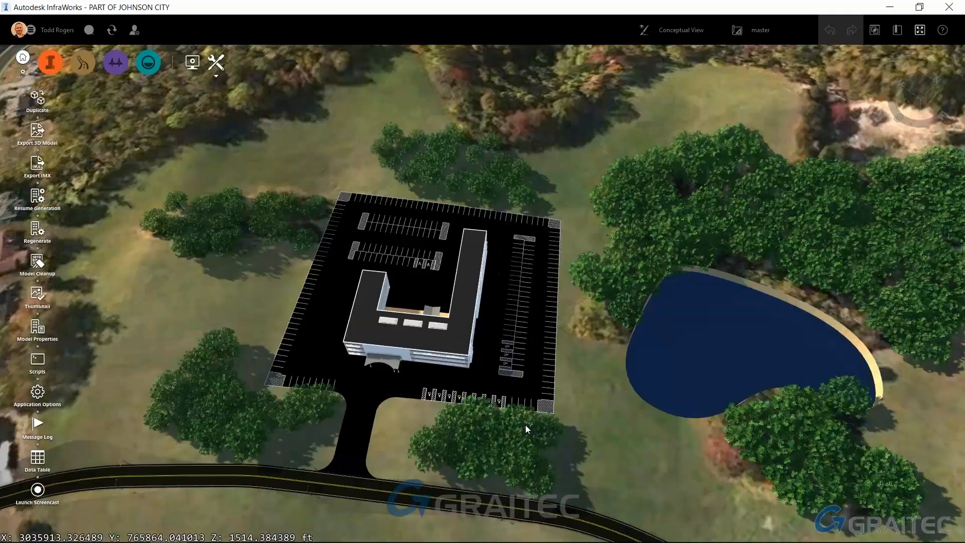
# - Try to outline the area around the site in plan view as a BBox extent for the 3D model export
pyautogui.scroll(2, 526, 424)
pyautogui.scroll(-3, 512, 400)
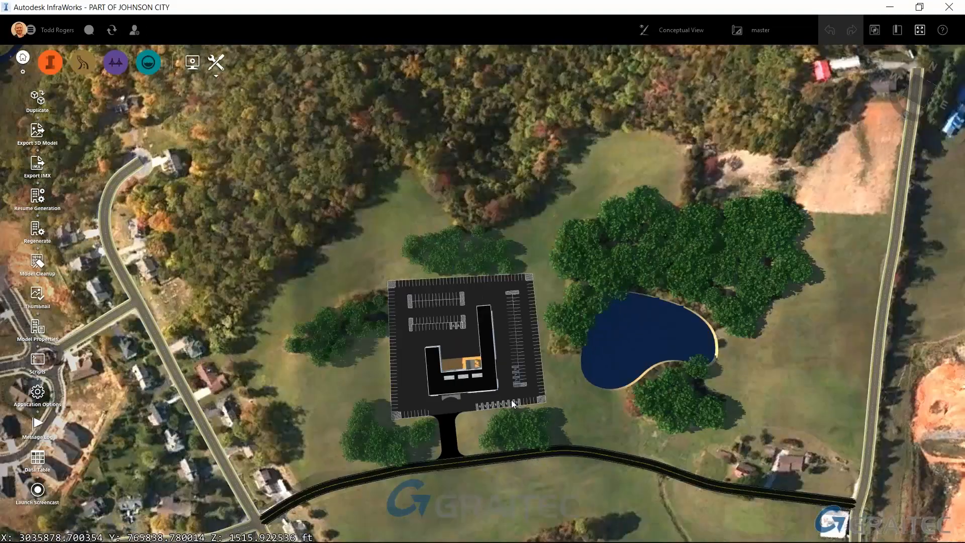
pyautogui.scroll(-2, 513, 395)
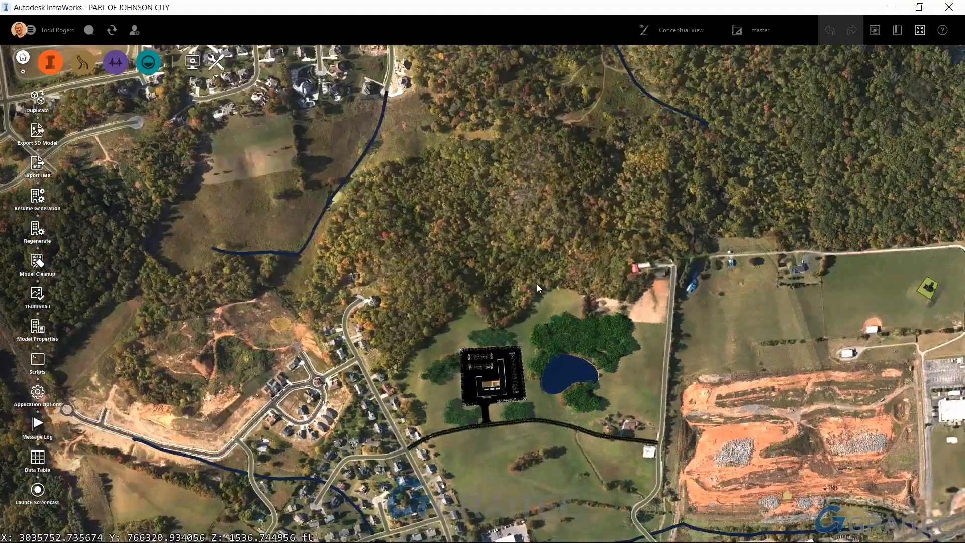
pyautogui.moveTo(493, 255); pyautogui.dragTo(417, 190, button='middle')
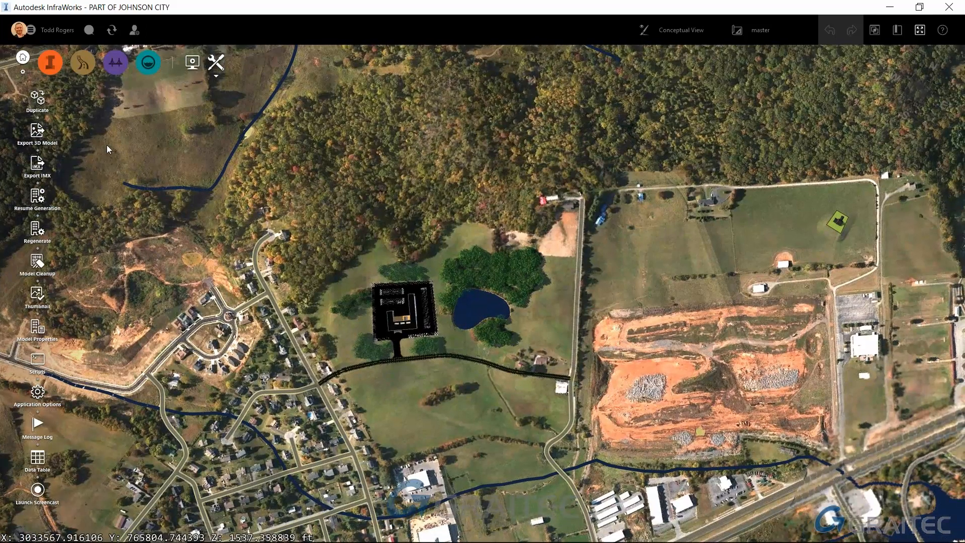
pyautogui.click(37, 132)
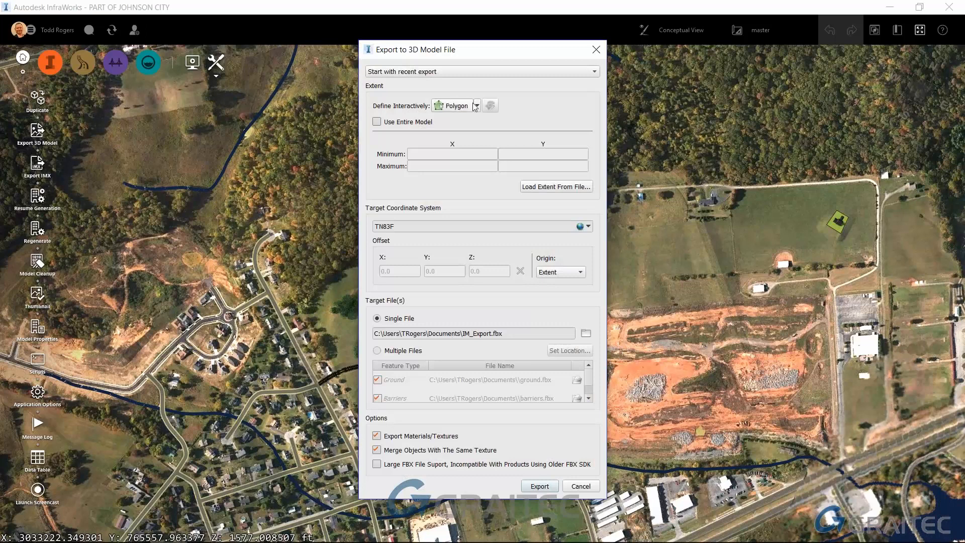
pyautogui.click(477, 106)
pyautogui.click(467, 121)
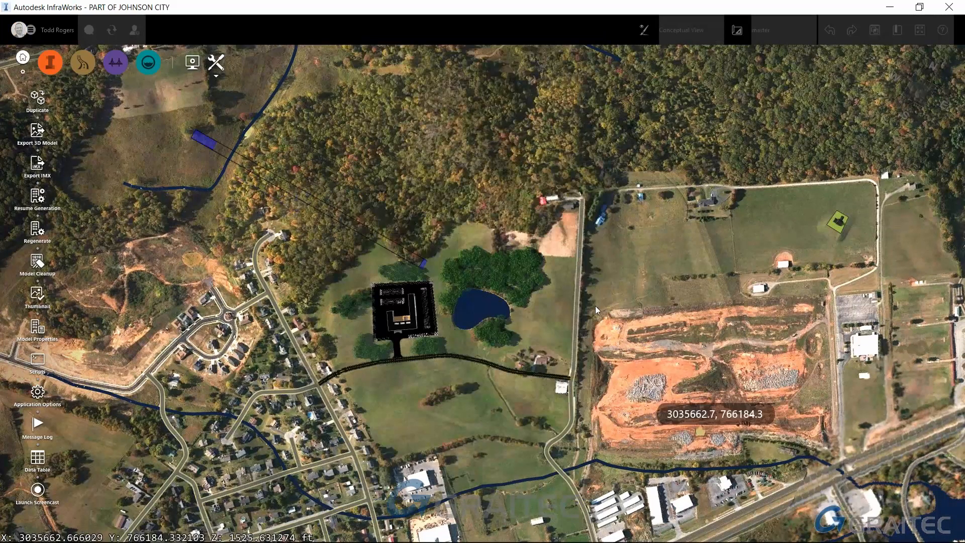
pyautogui.click(510, 312)
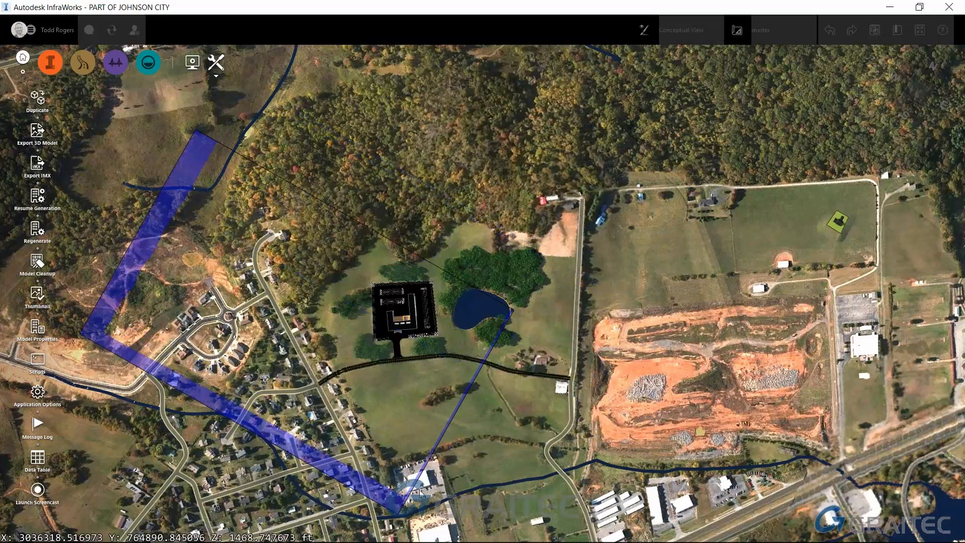
pyautogui.doubleClick(422, 488)
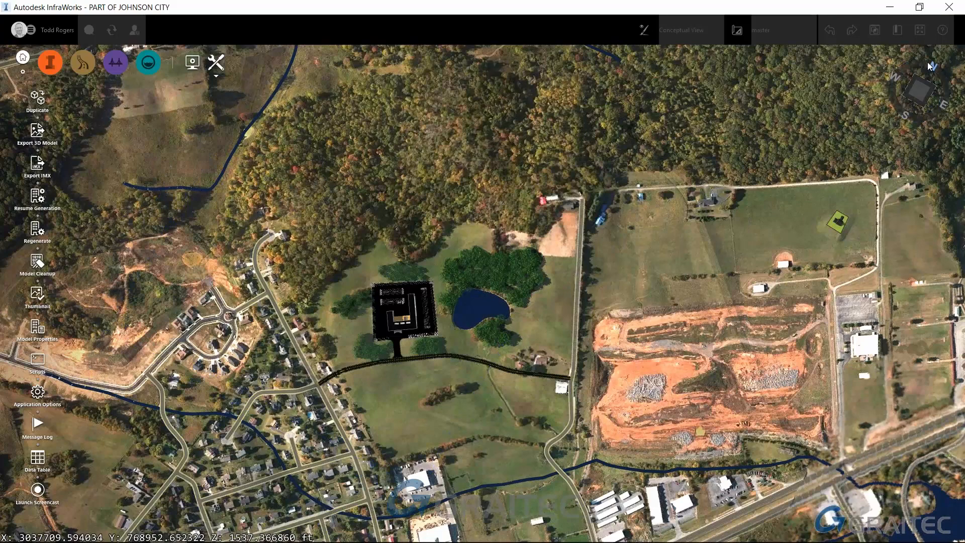
# - Orient the plan view to north, define a BBox export extent about 2,900 by 1,900 ft around the site, and cancel the export
pyautogui.moveTo(931, 67); pyautogui.dragTo(895, 68)
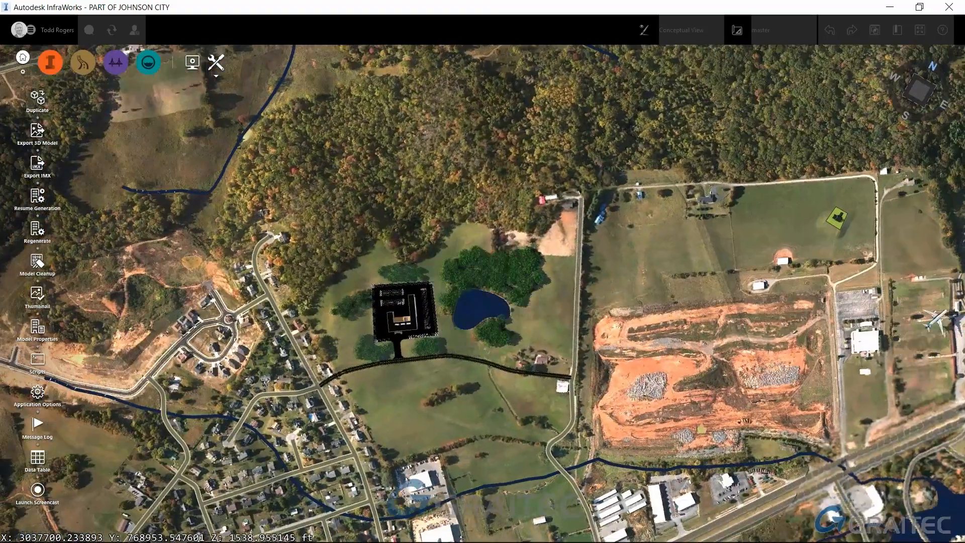
pyautogui.click(929, 66)
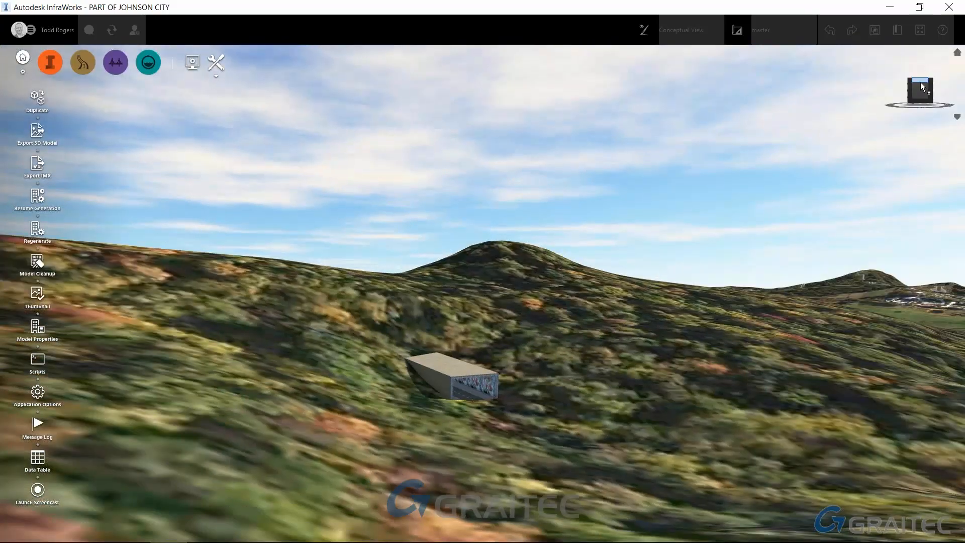
pyautogui.click(921, 82)
pyautogui.click(922, 79)
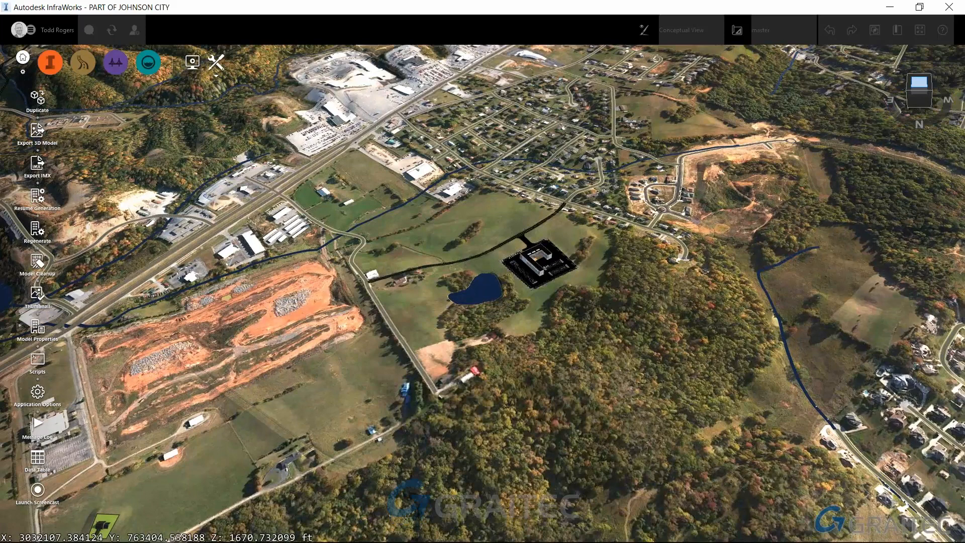
pyautogui.click(921, 82)
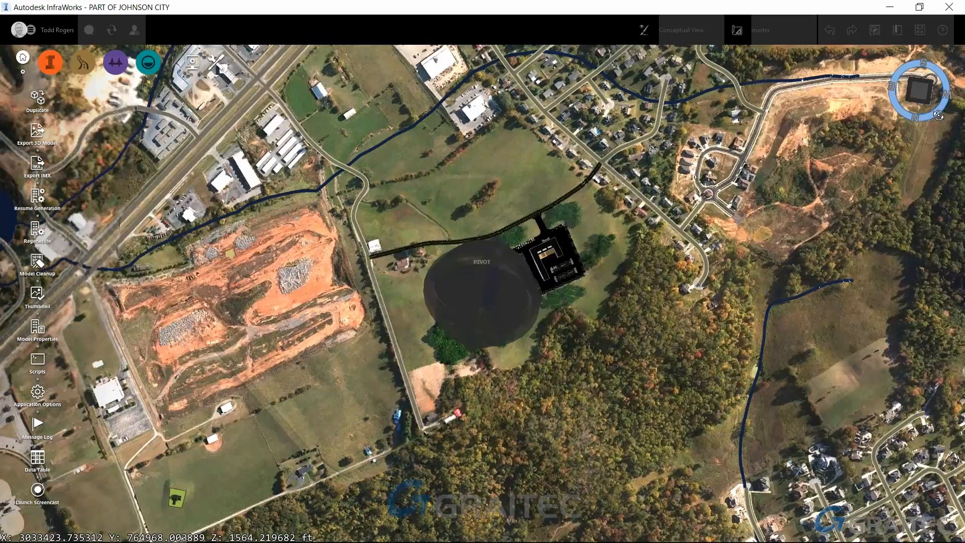
pyautogui.moveTo(913, 121); pyautogui.dragTo(898, 69)
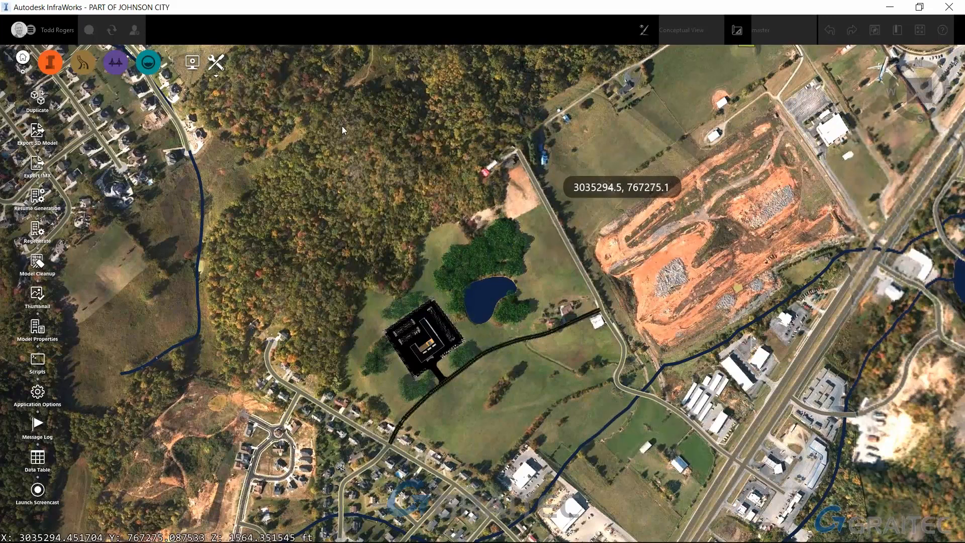
pyautogui.click(217, 193)
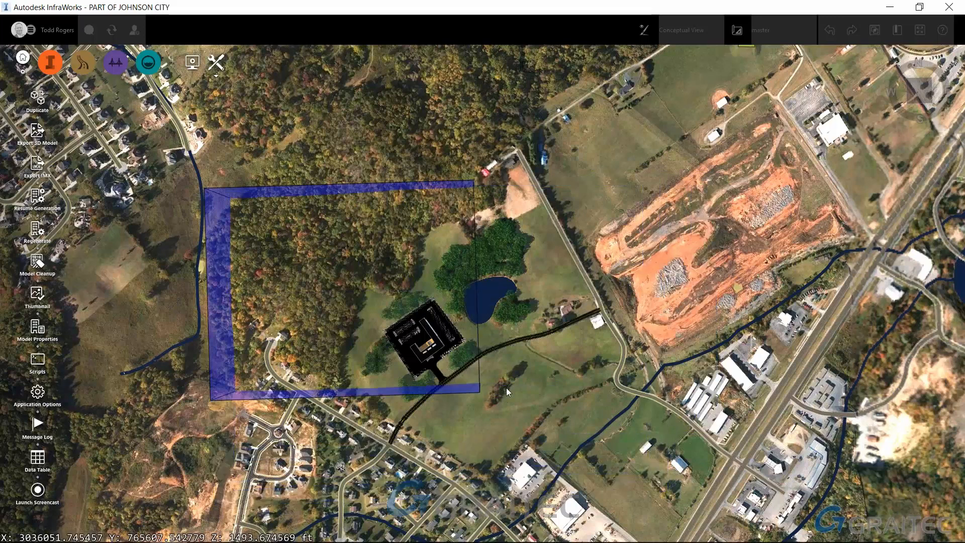
pyautogui.click(683, 470)
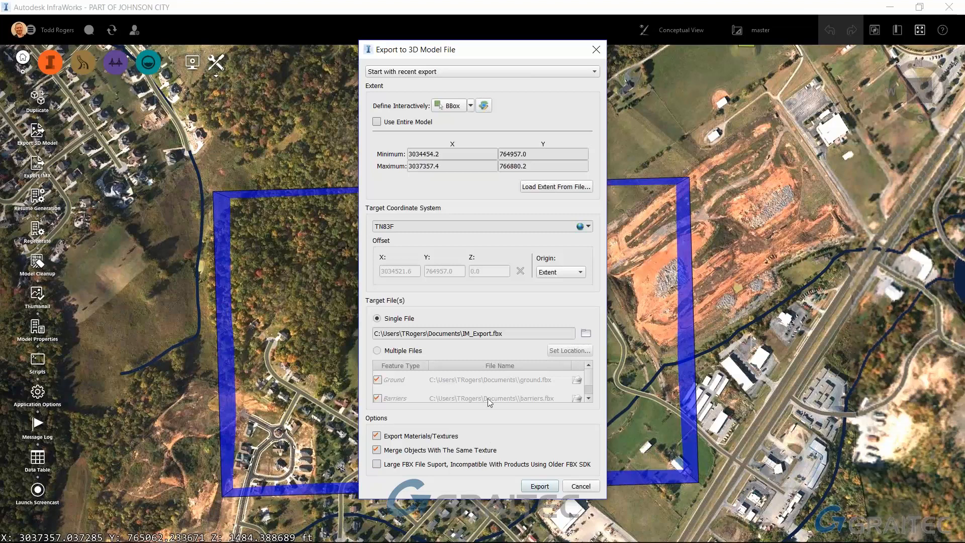
pyautogui.click(588, 488)
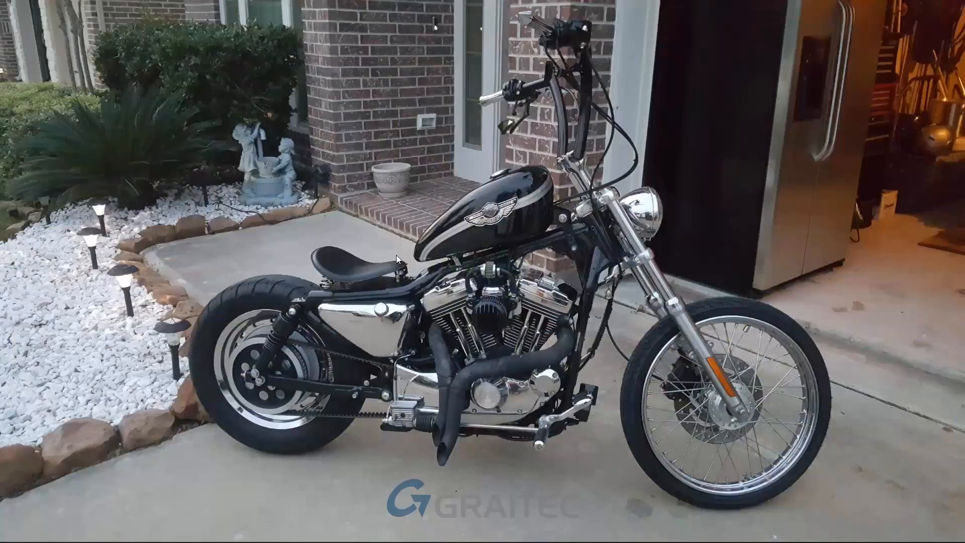
# - Switch to 3ds Max and open Site.fbx from the desktop's Webinar folder for import
pyautogui.moveTo(260, 538)
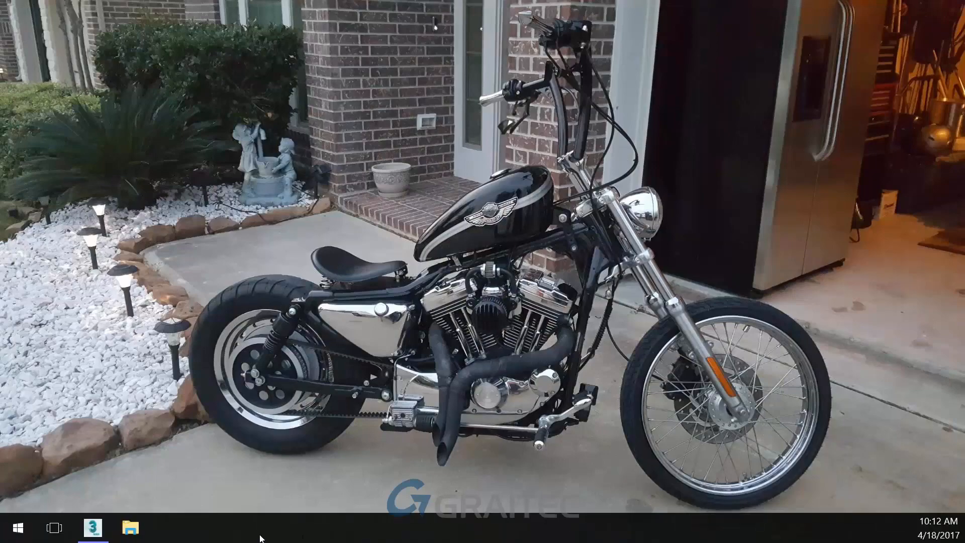
pyautogui.click(94, 526)
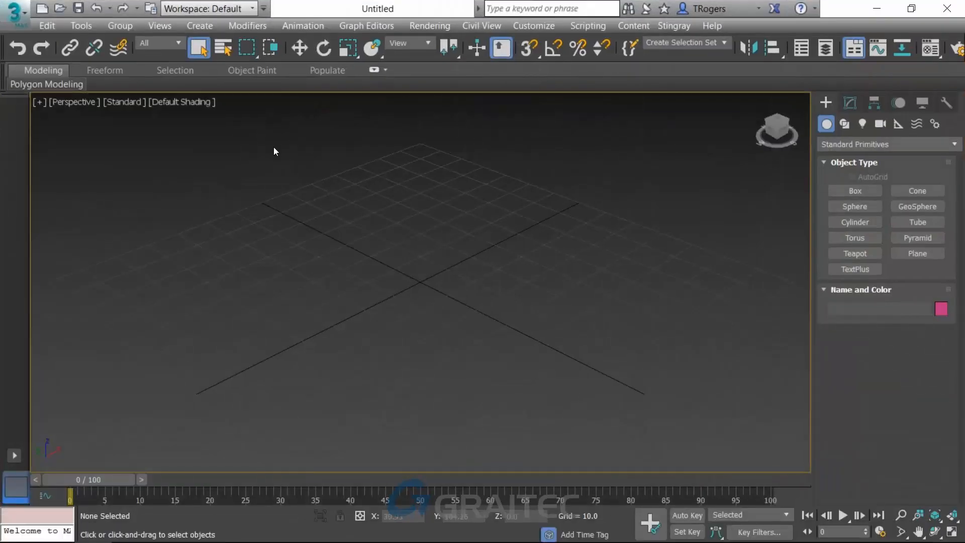
pyautogui.click(13, 20)
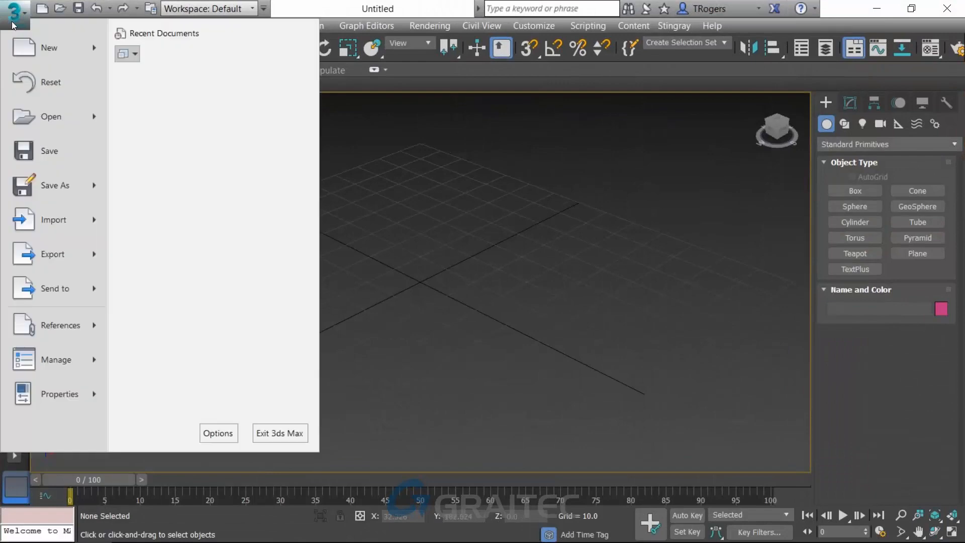
pyautogui.click(56, 221)
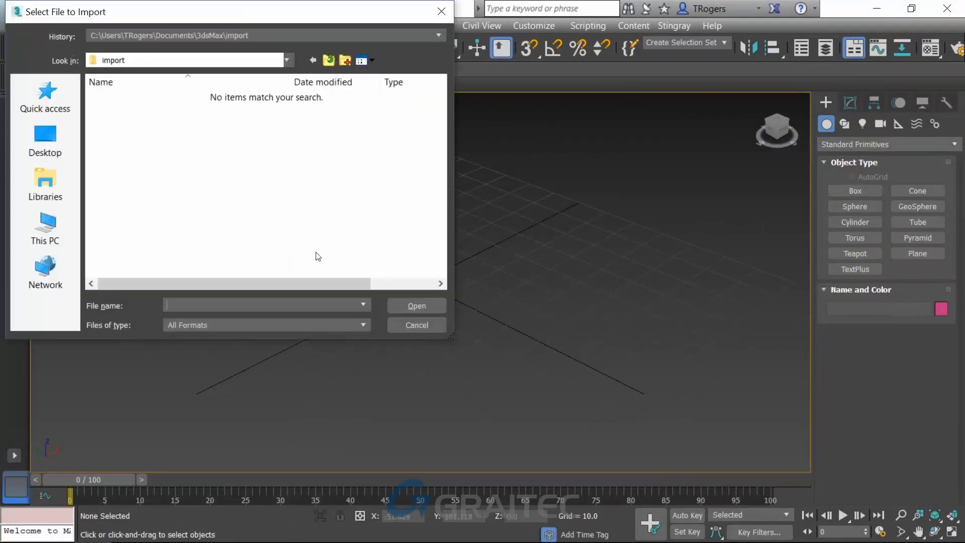
pyautogui.click(41, 140)
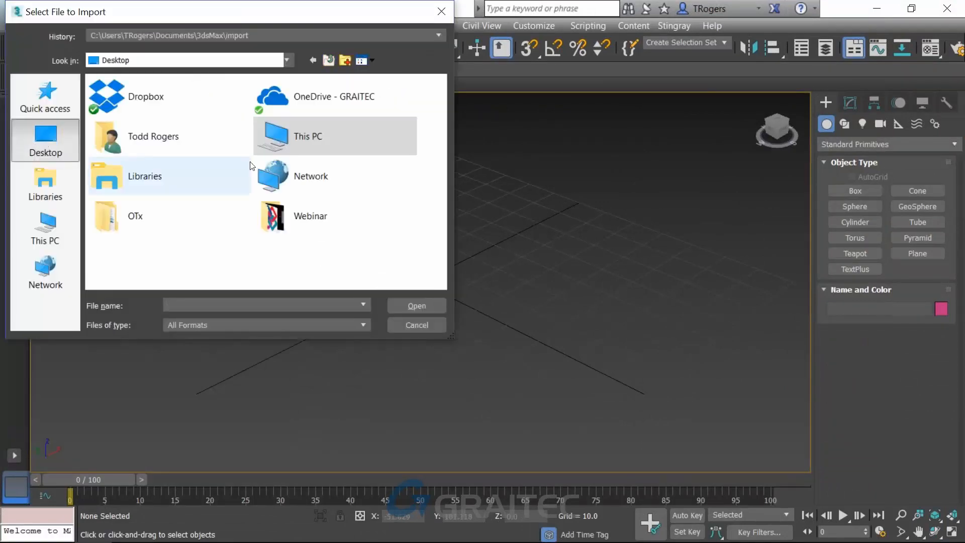
pyautogui.doubleClick(274, 216)
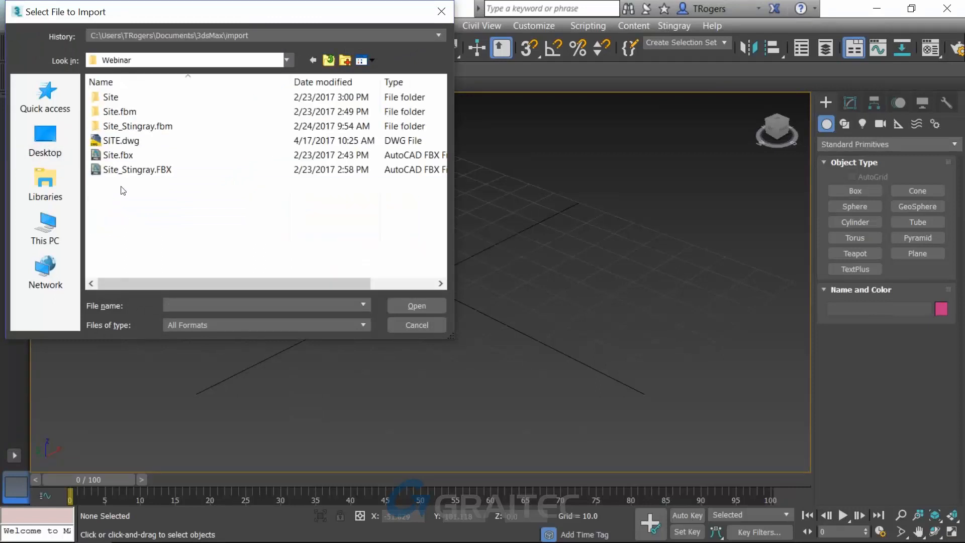
pyautogui.click(118, 155)
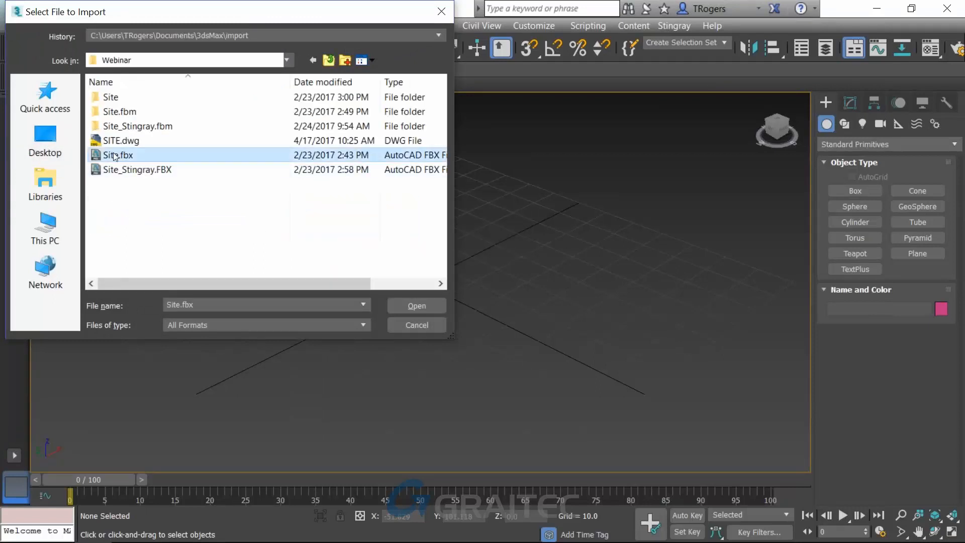
pyautogui.click(417, 307)
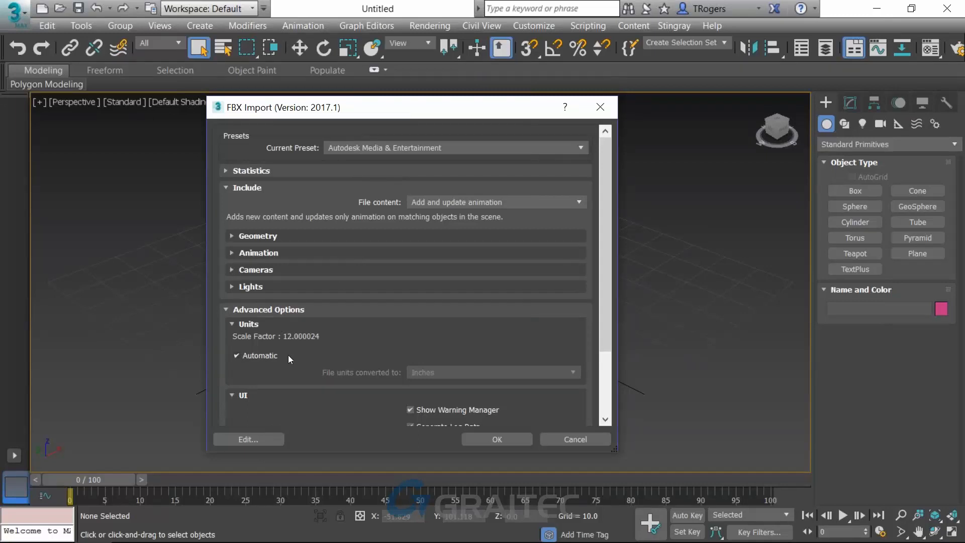
# - Import the site model with the Autodesk Media & Entertainment preset and automatic units, and deselect the imported objects
pyautogui.scroll(-3, 288, 355)
pyautogui.scroll(3, 288, 355)
pyautogui.click(486, 436)
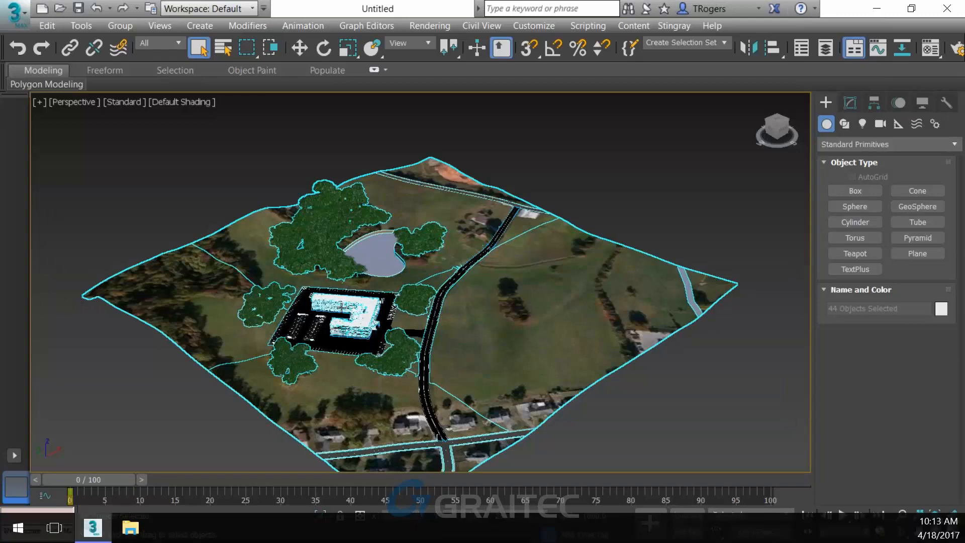
pyautogui.scroll(-5, 372, 350)
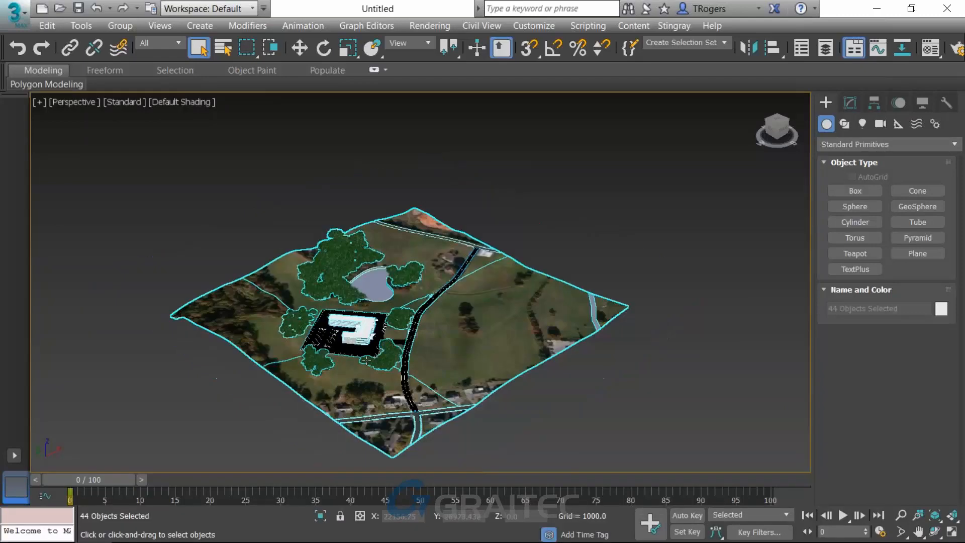
pyautogui.scroll(5, 396, 354)
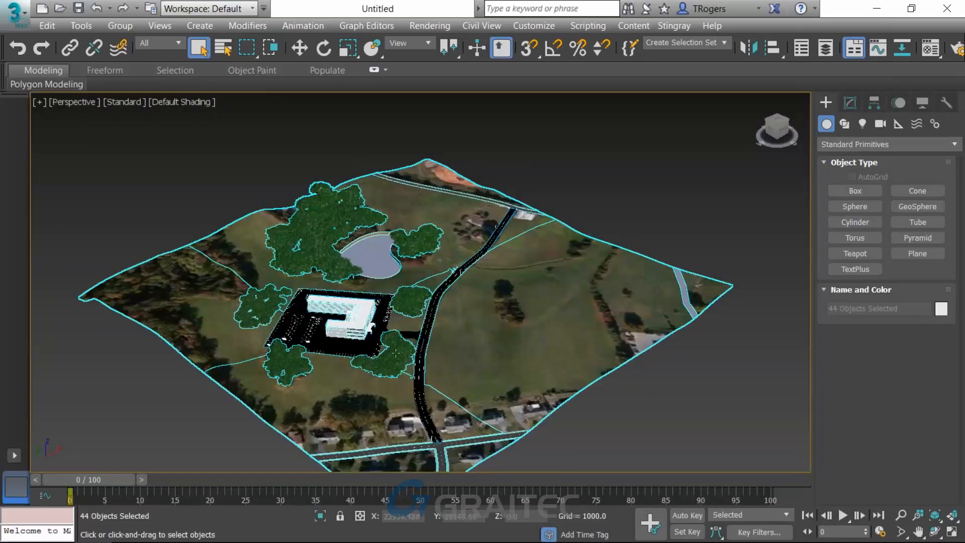
pyautogui.click(640, 162)
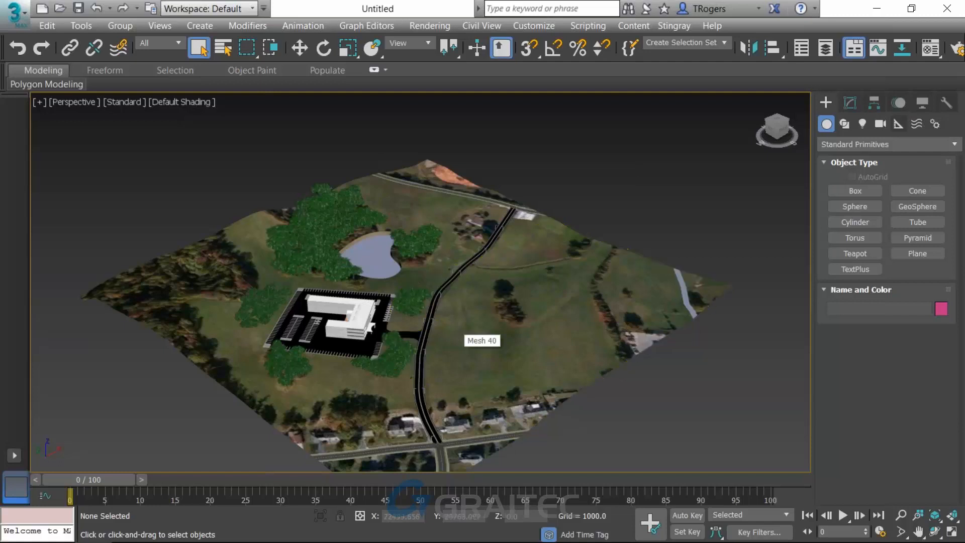
pyautogui.click(686, 30)
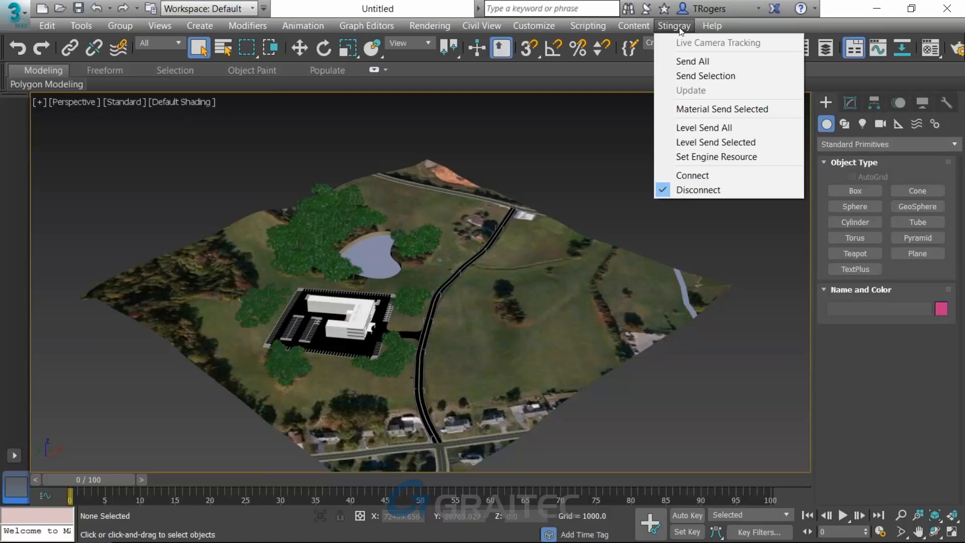
pyautogui.moveTo(47, 25)
pyautogui.click(305, 167)
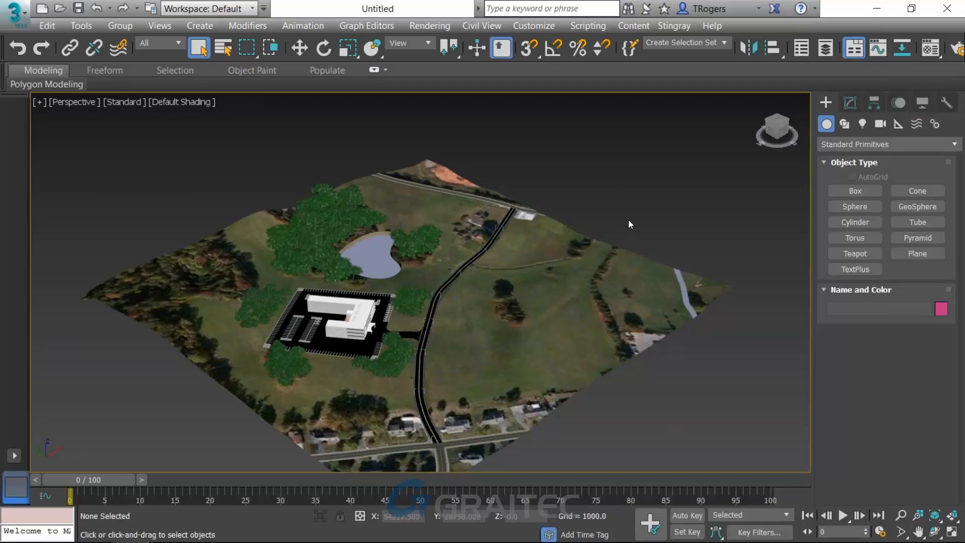
# - Switch the workspace to Default with Enhanced Menus and close the Scene Explorer
pyautogui.press('m')
pyautogui.click(222, 9)
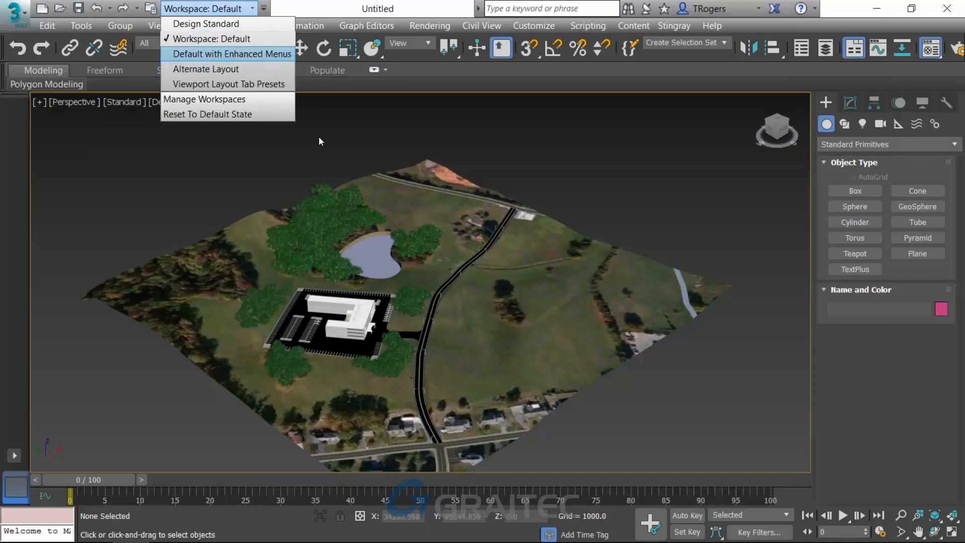
pyautogui.press('Return')
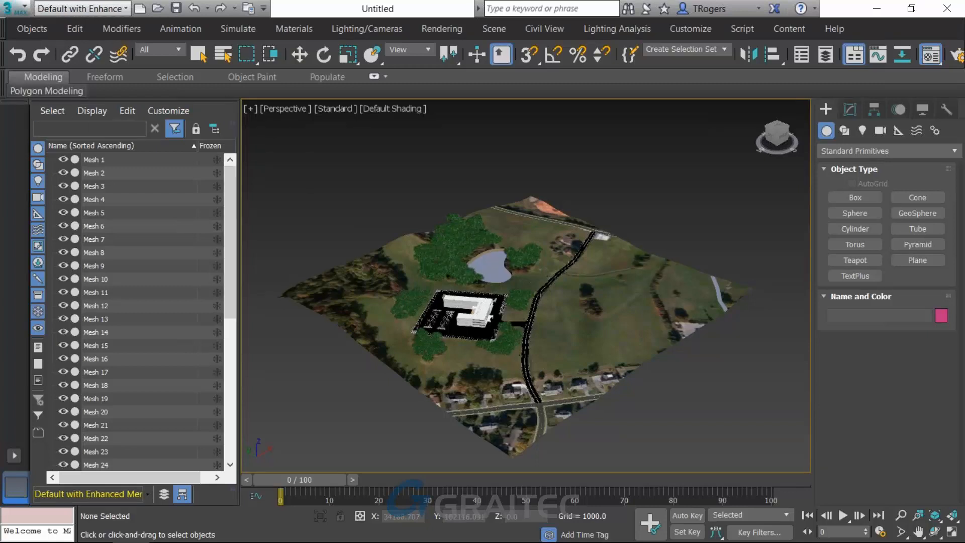
pyautogui.moveTo(227, 103); pyautogui.dragTo(332, 184)
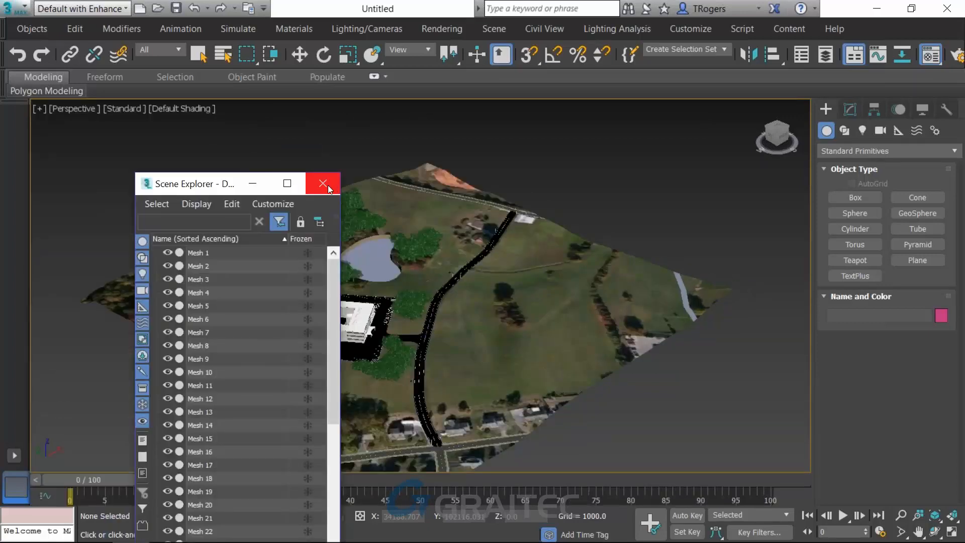
pyautogui.click(323, 183)
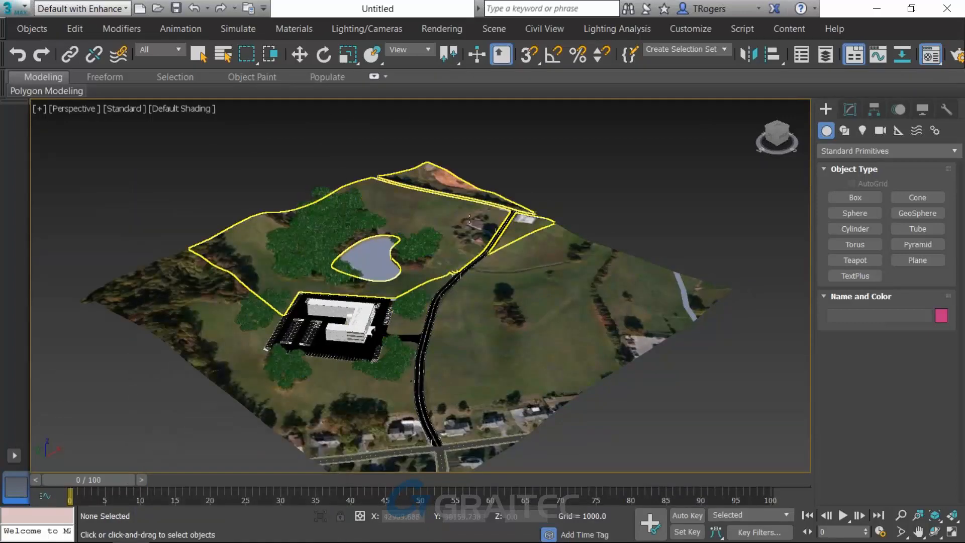
pyautogui.click(442, 216)
pyautogui.click(613, 190)
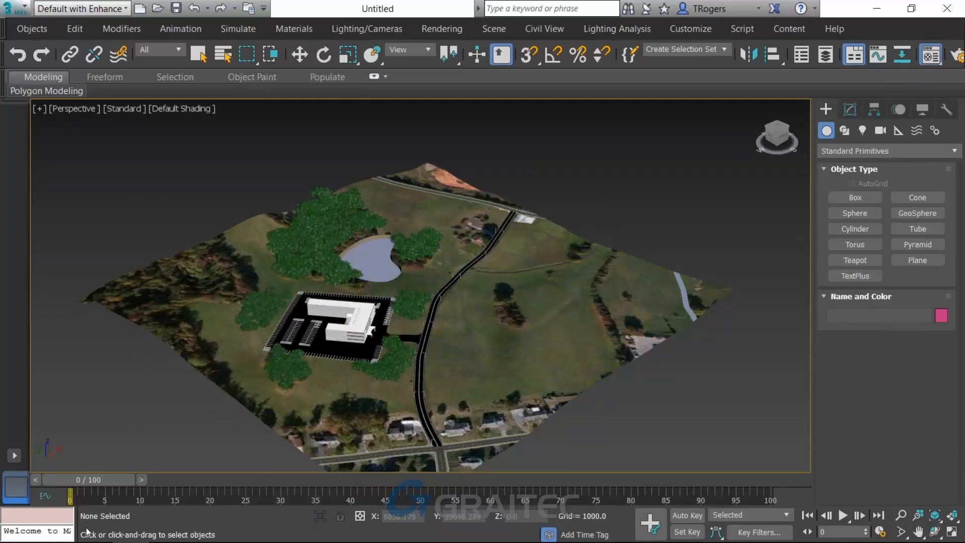
# - Open the Material Editor beside the model, sample the large terrain mesh across the access road from the building, and name its material Grass
pyautogui.press('m')
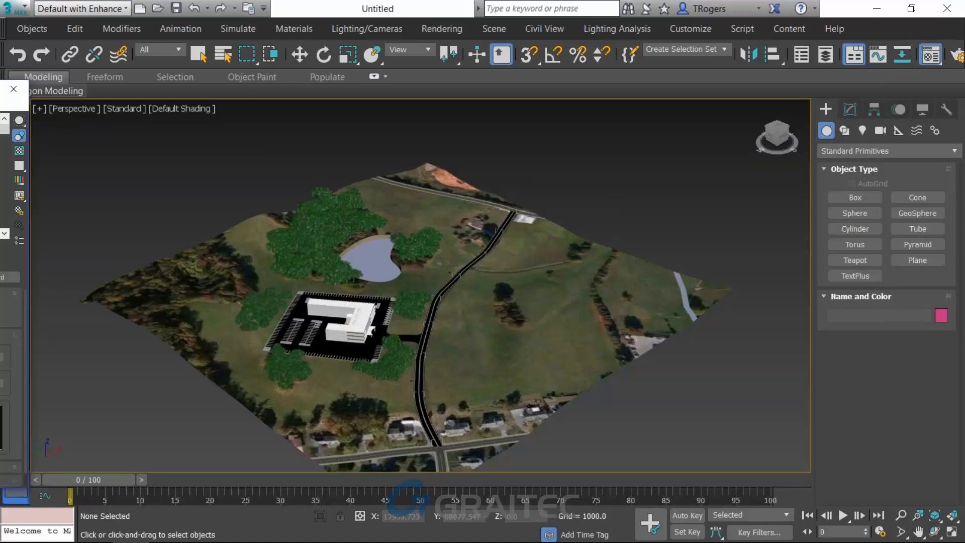
pyautogui.moveTo(110, 73); pyautogui.dragTo(667, 43)
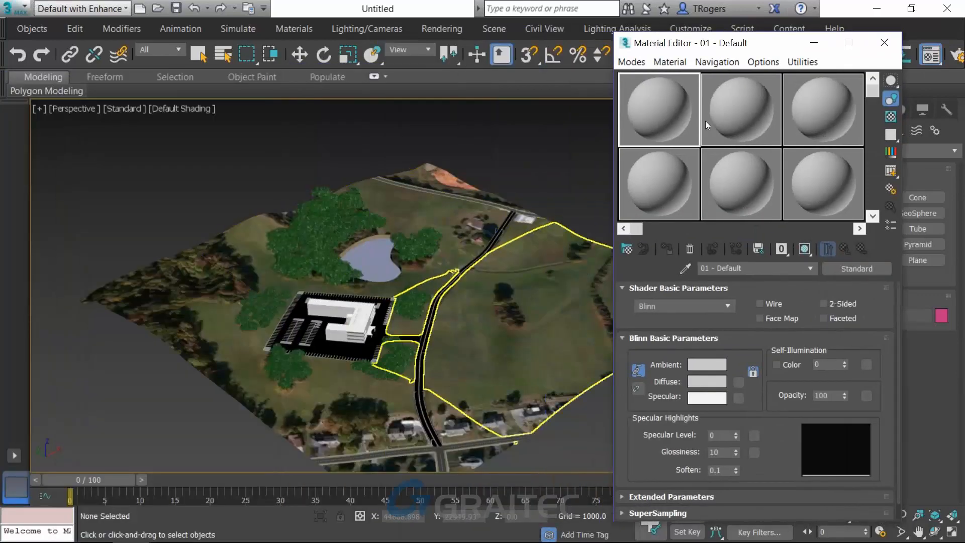
pyautogui.moveTo(759, 47); pyautogui.dragTo(787, 40)
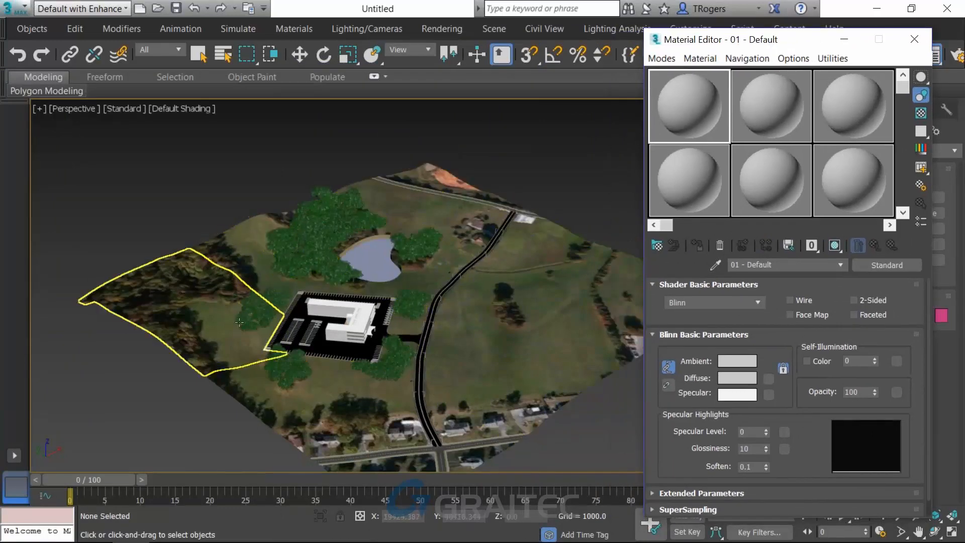
pyautogui.click(717, 265)
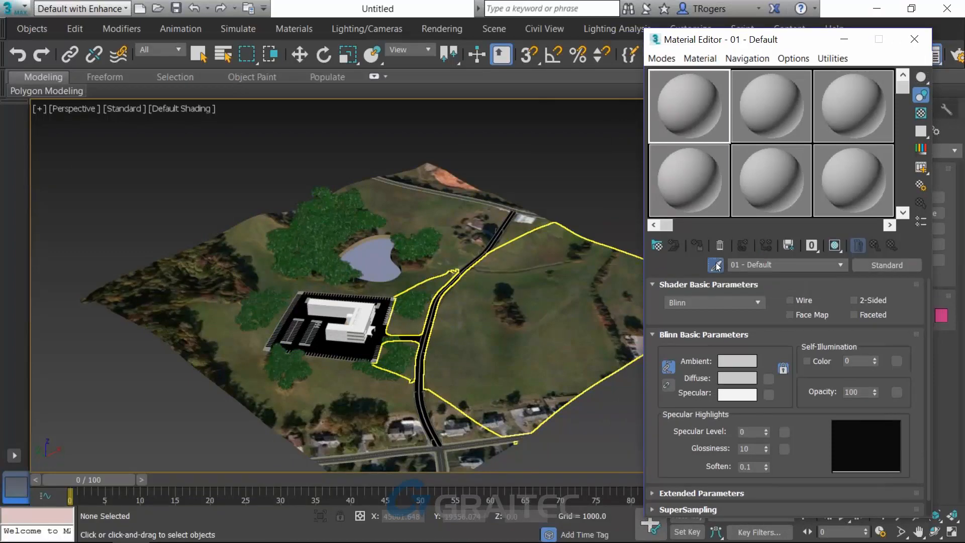
pyautogui.click(532, 291)
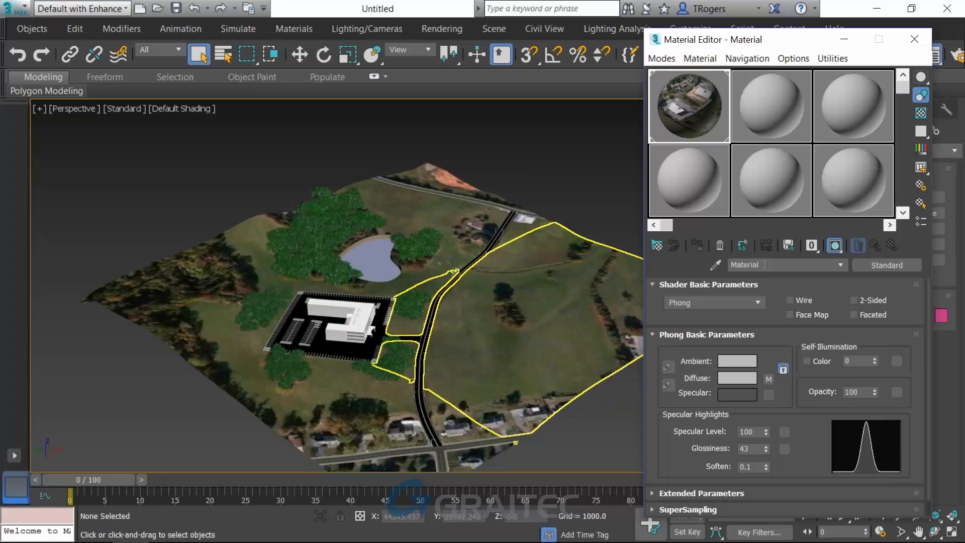
pyautogui.doubleClick(757, 265)
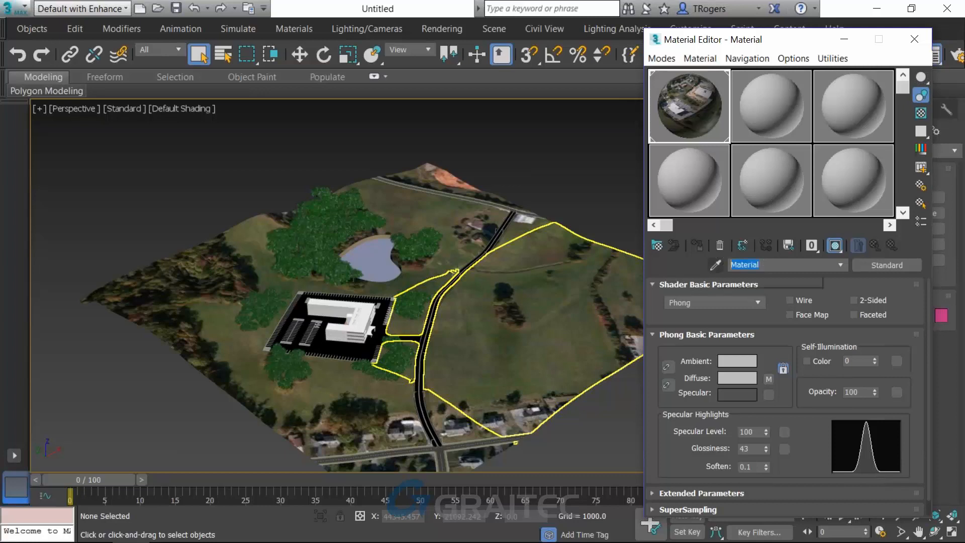
pyautogui.write('Grass')
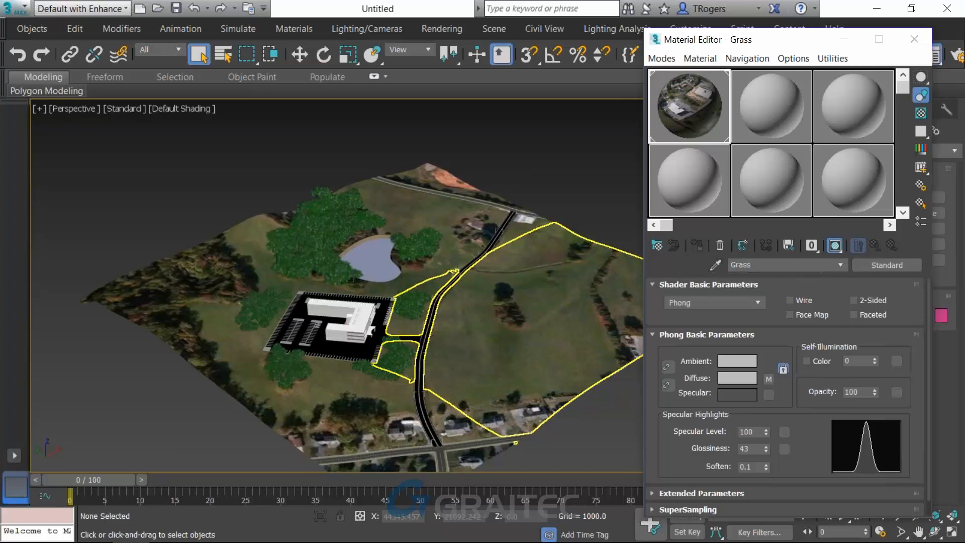
# - Sample the terrain around the pond and the terrain beside the crossing road at the near edge, naming each material Grass
pyautogui.click(716, 266)
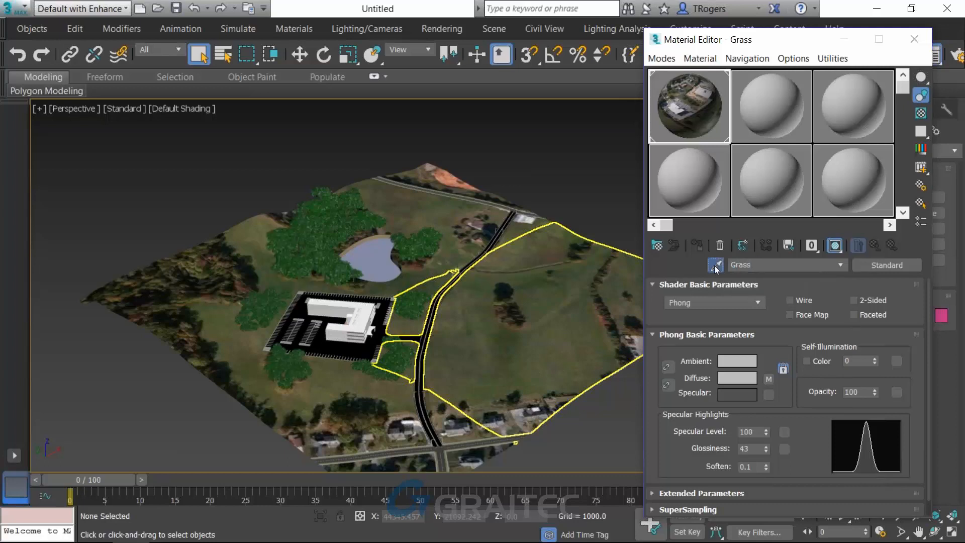
pyautogui.click(446, 213)
pyautogui.click(775, 264)
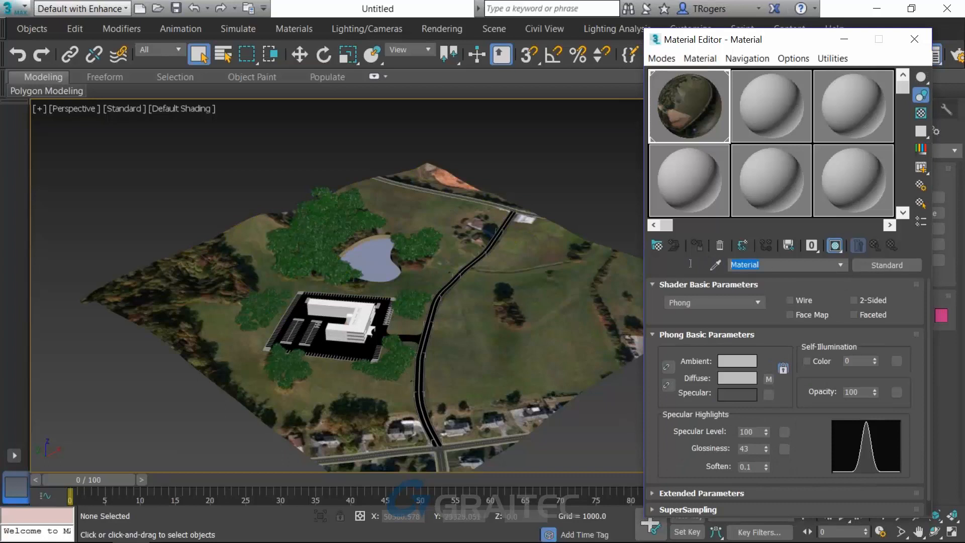
pyautogui.write('Grass')
pyautogui.click(716, 264)
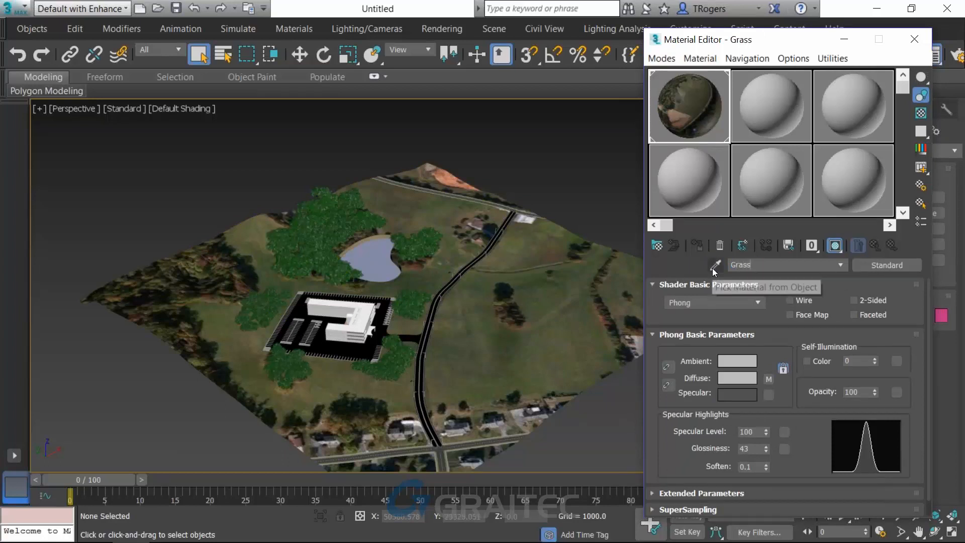
pyautogui.click(430, 456)
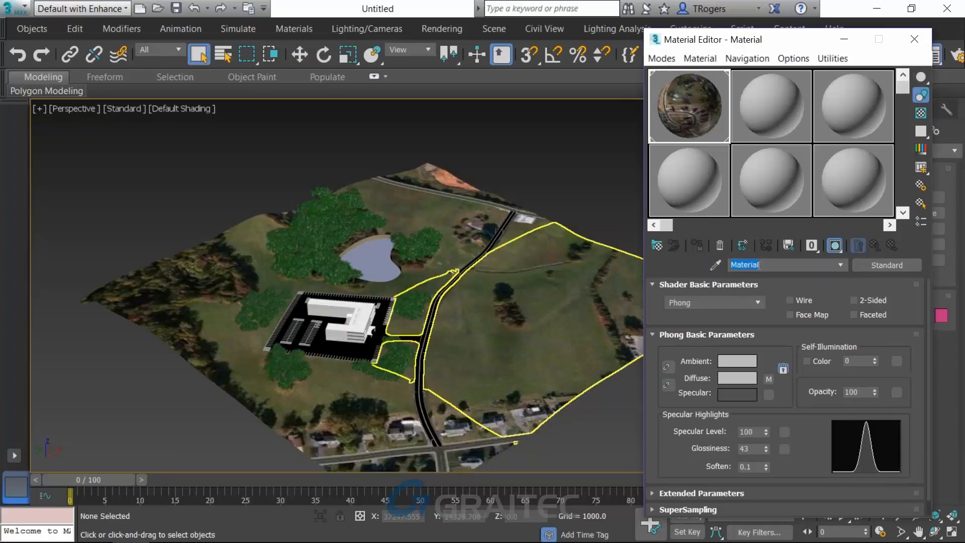
pyautogui.write('Grass')
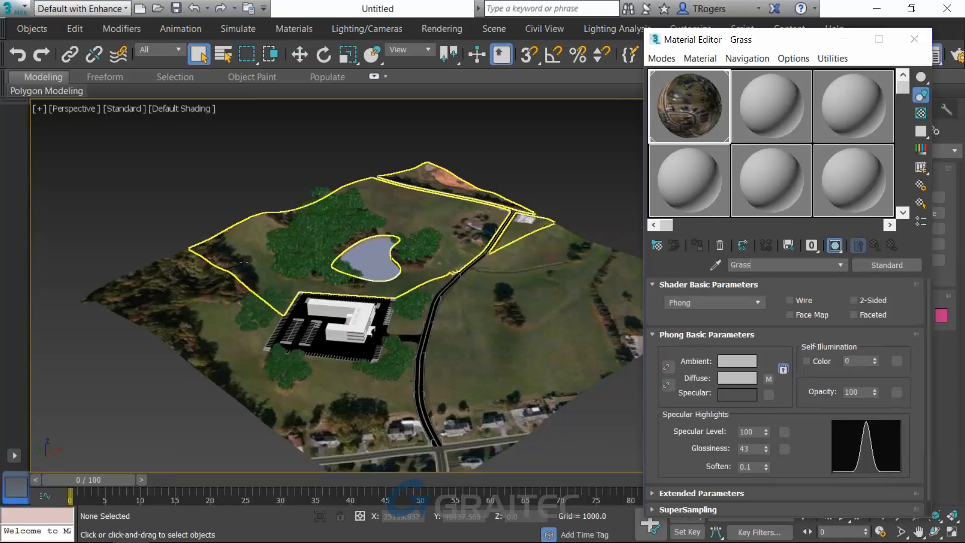
# - Sample the material of the wooded terrain beside the parking lot and name it Grass
pyautogui.click(716, 266)
pyautogui.click(206, 307)
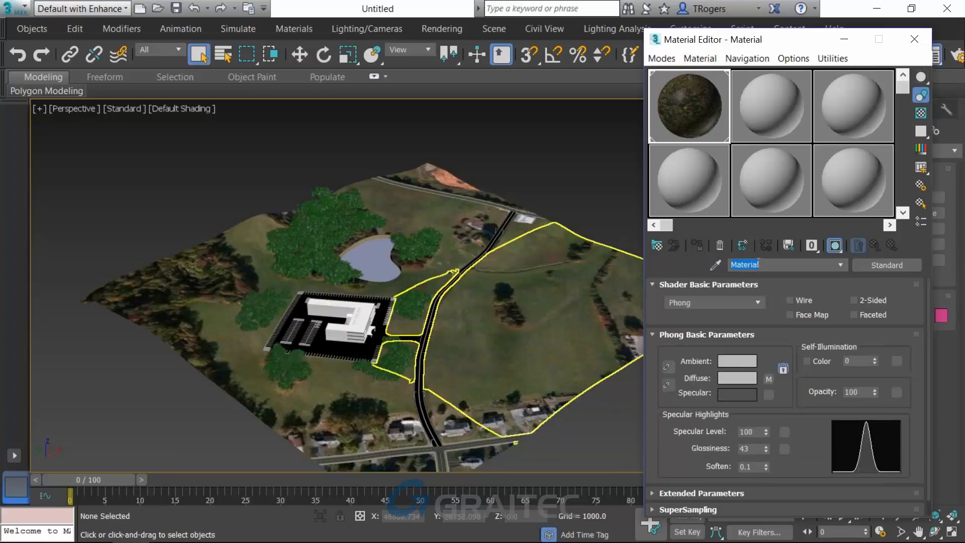
pyautogui.write('Grass')
# - Sample the material of the access road running past the building and name it Asphalt
pyautogui.click(719, 265)
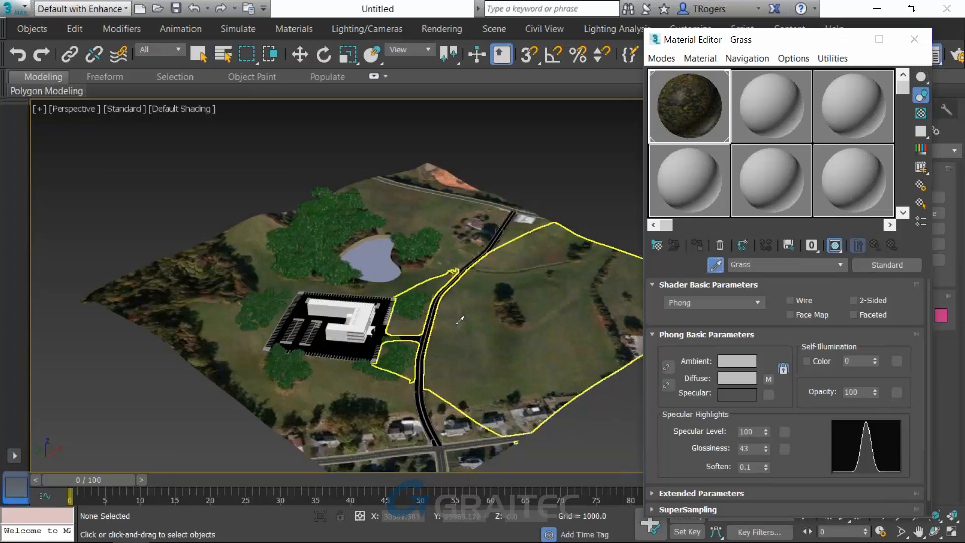
pyautogui.click(438, 310)
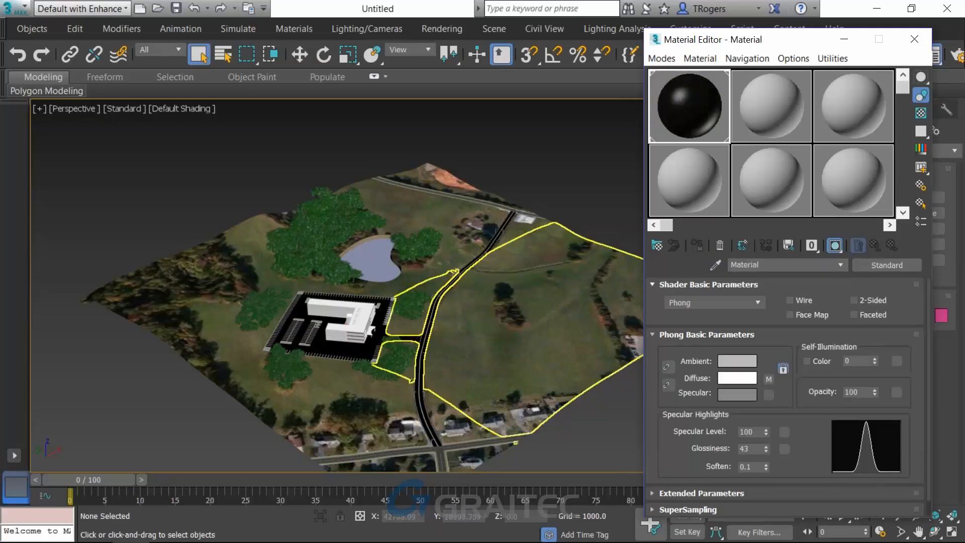
pyautogui.moveTo(762, 262); pyautogui.dragTo(666, 259)
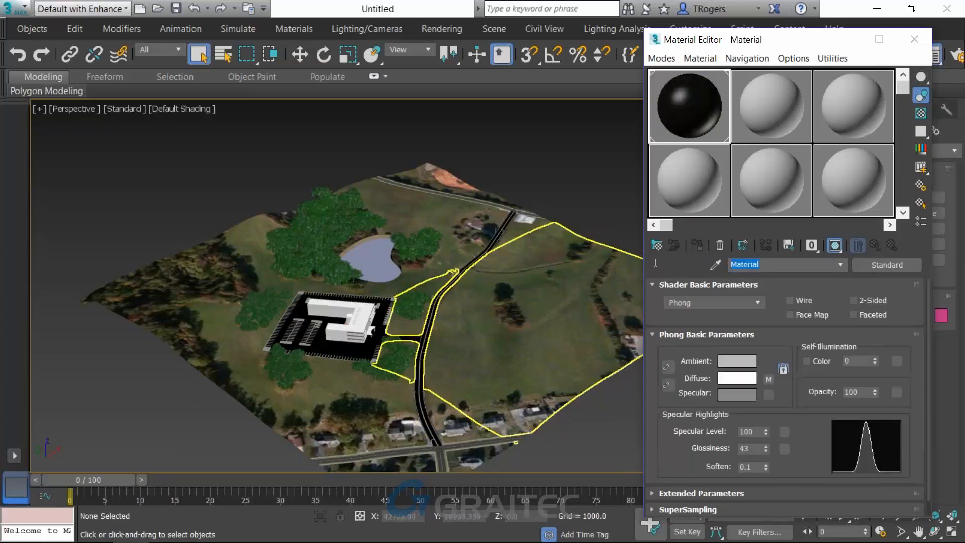
pyautogui.write('Asphalt')
# - Sample the crossing road at the far edge of the site and name its material Concrete
pyautogui.click(714, 265)
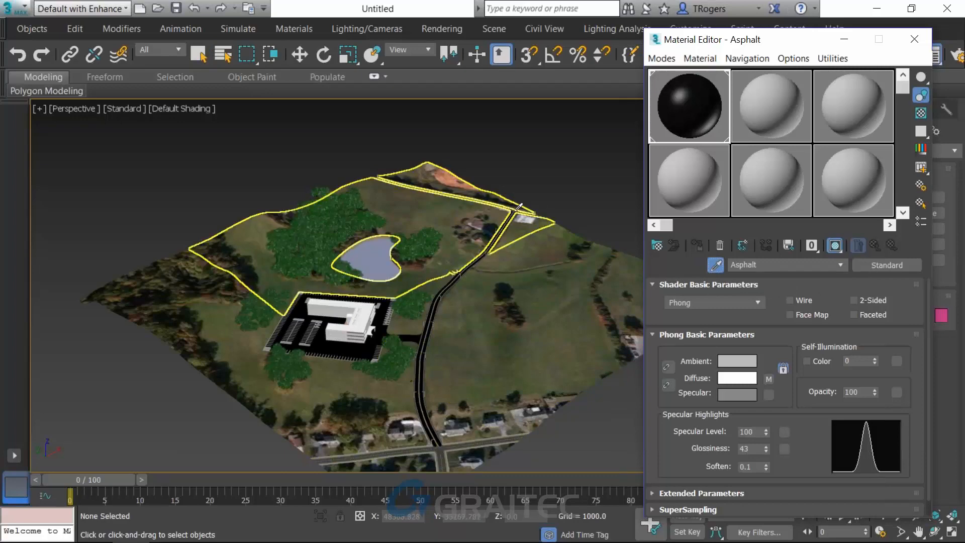
pyautogui.scroll(5, 509, 202)
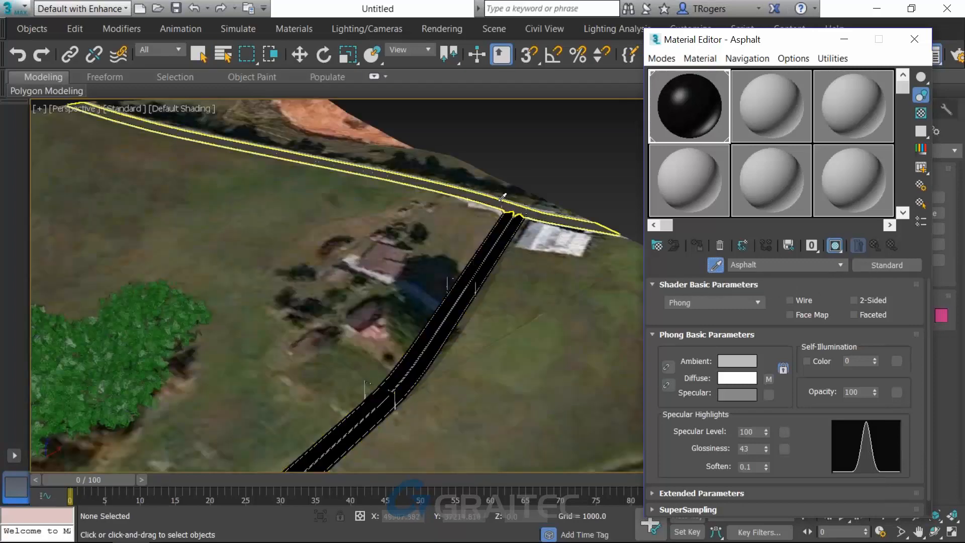
pyautogui.click(502, 196)
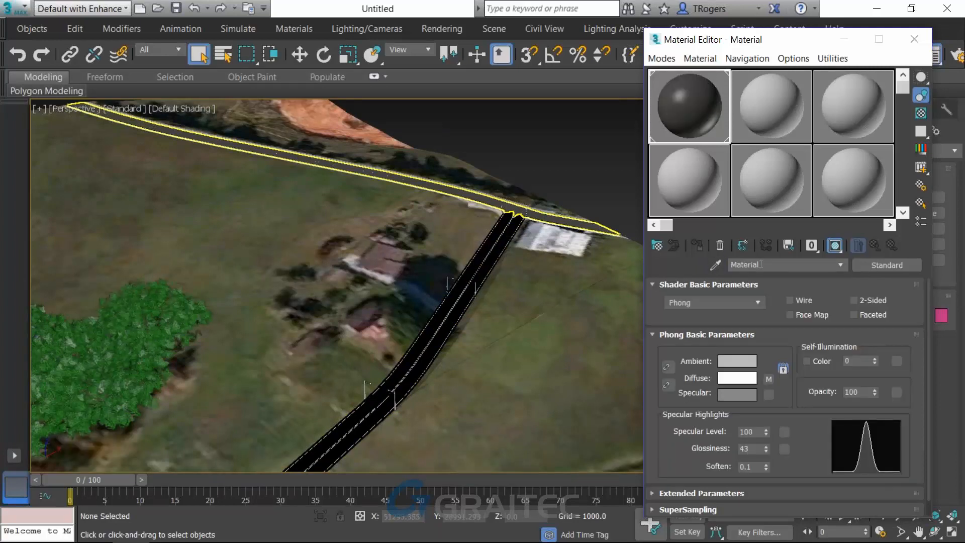
pyautogui.moveTo(761, 264); pyautogui.dragTo(702, 256)
pyautogui.write('Concreet')
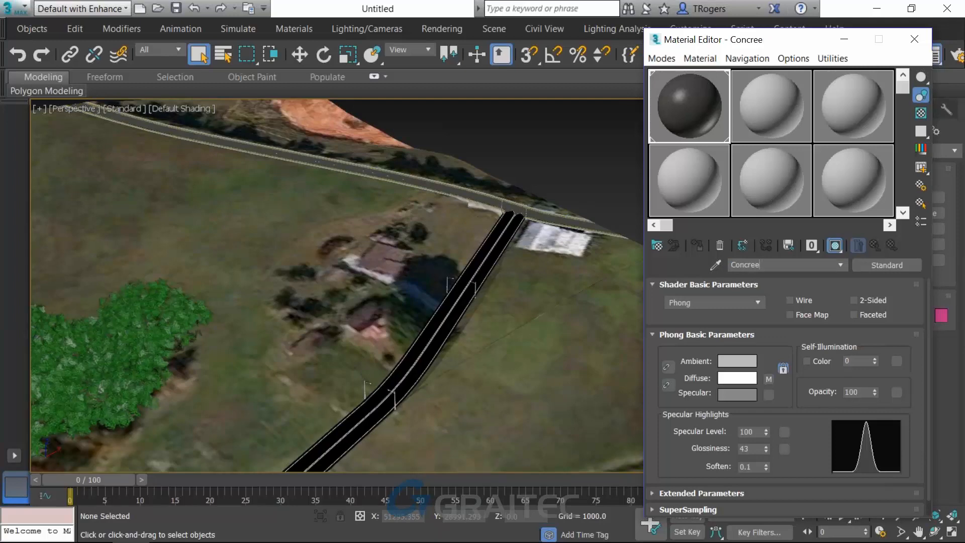
pyautogui.press('BackSpace')
pyautogui.write('te')
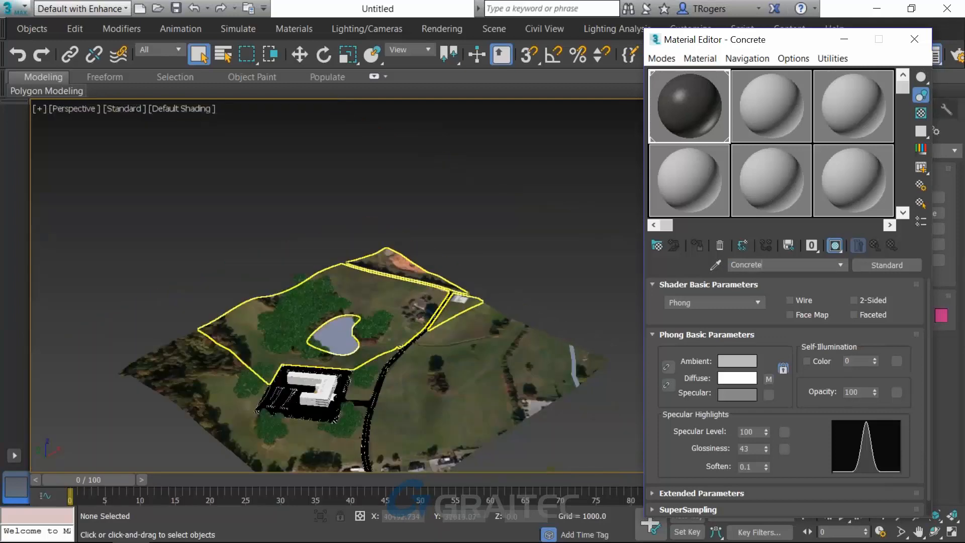
# - Sample the material of the pond and rename it Water
pyautogui.click(716, 265)
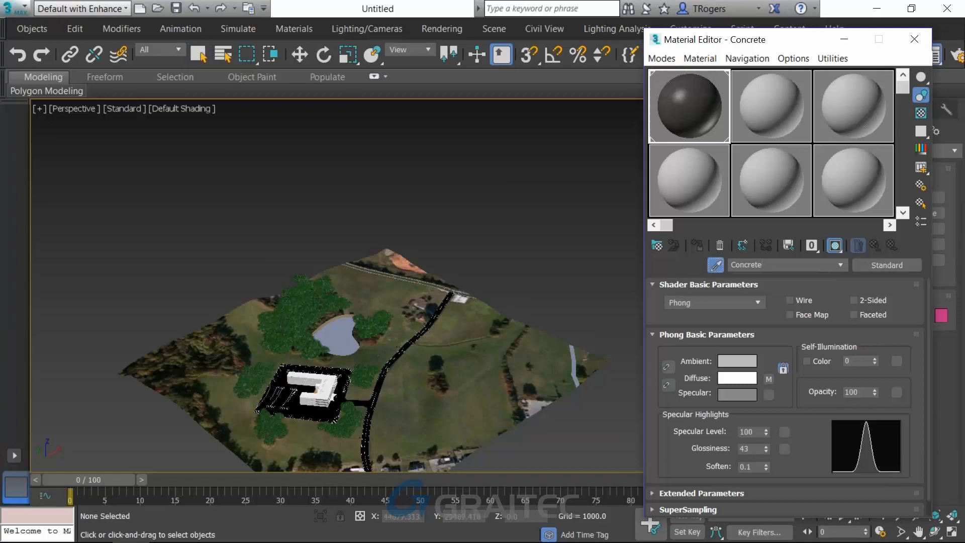
pyautogui.click(337, 332)
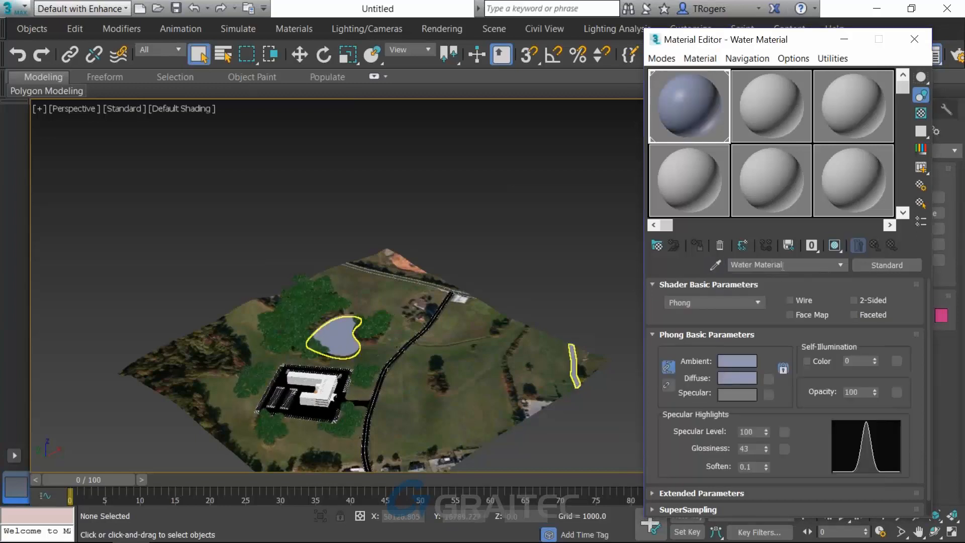
pyautogui.moveTo(784, 265); pyautogui.dragTo(750, 267)
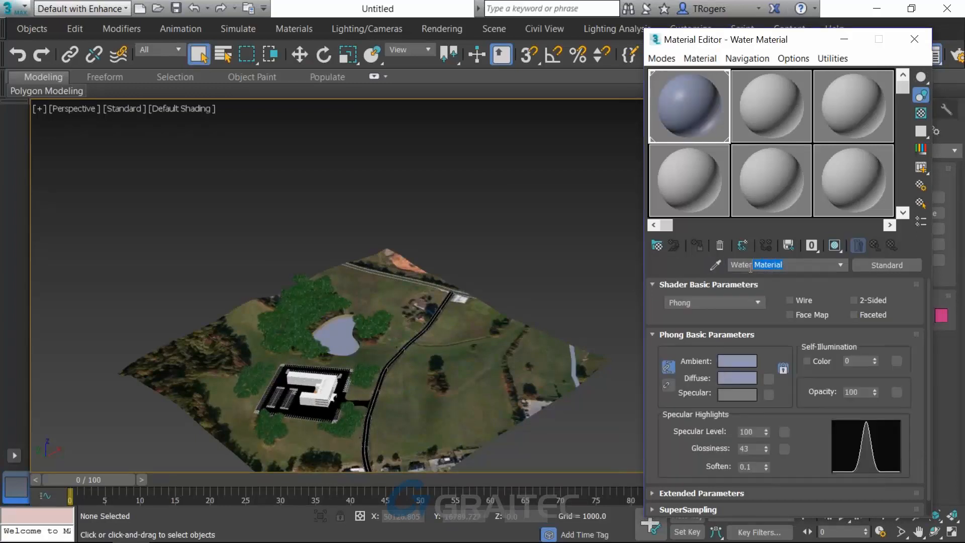
pyautogui.press('BackSpace')
# - Sample the parking lot surface around the building and name its material Asphalt
pyautogui.click(716, 265)
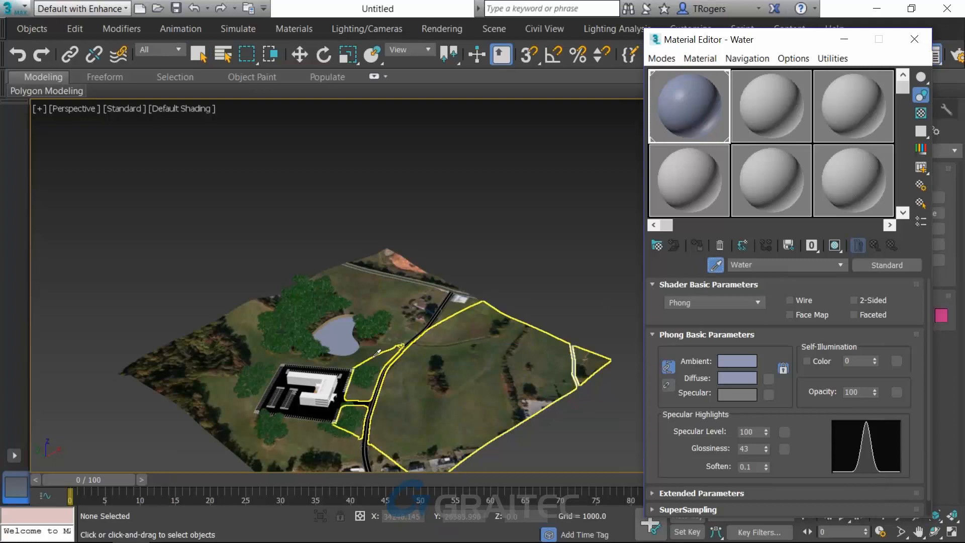
pyautogui.click(342, 383)
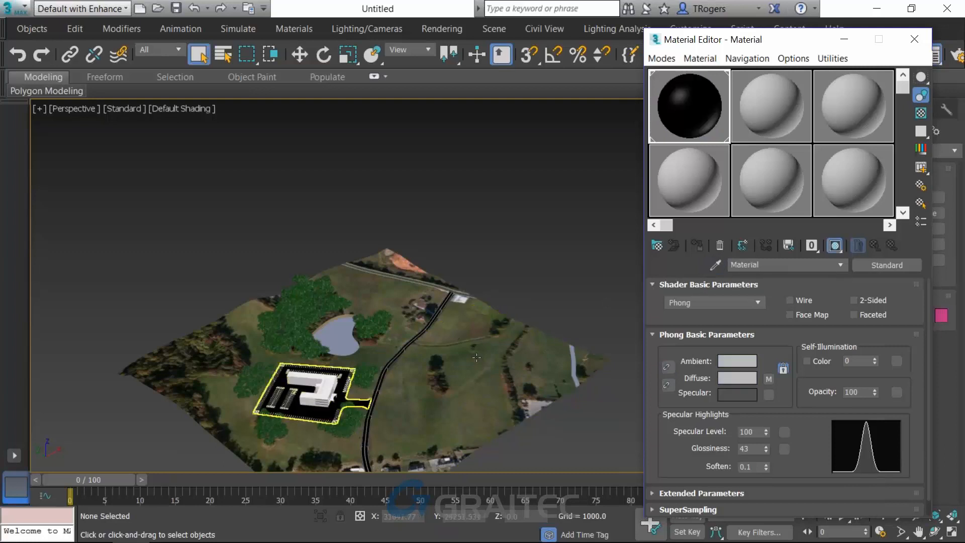
pyautogui.doubleClick(769, 265)
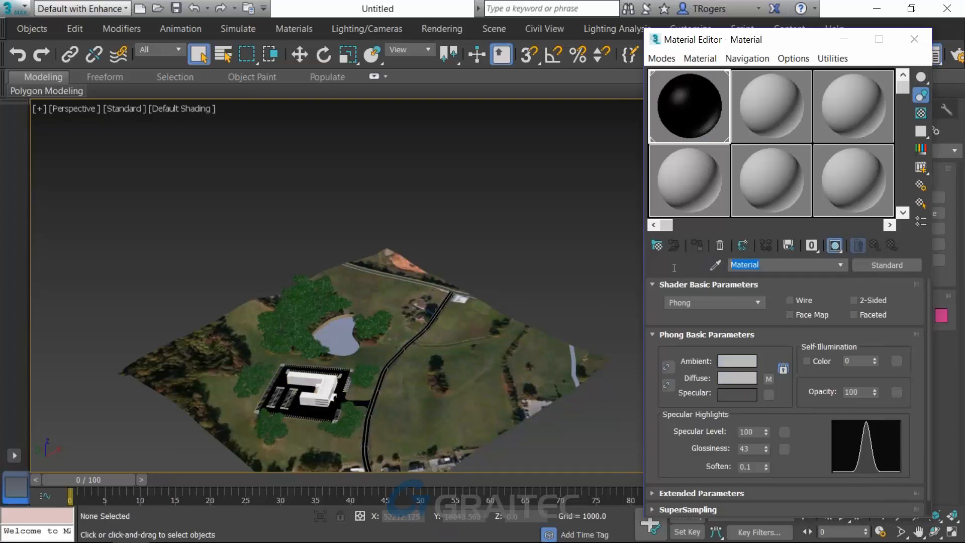
pyautogui.write('Asphalt')
# - Sample the material of the tree clusters around the pond and building and name it Trees
pyautogui.click(715, 265)
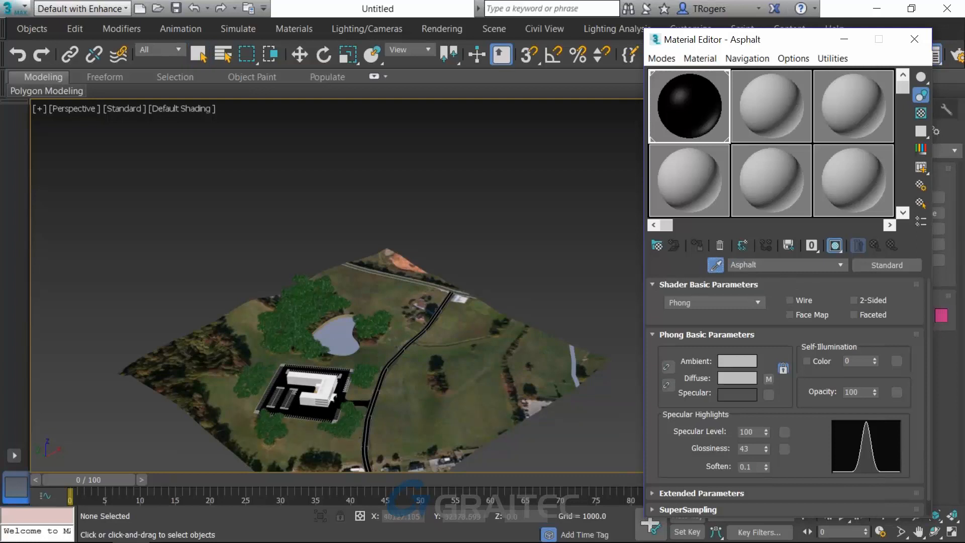
pyautogui.click(377, 317)
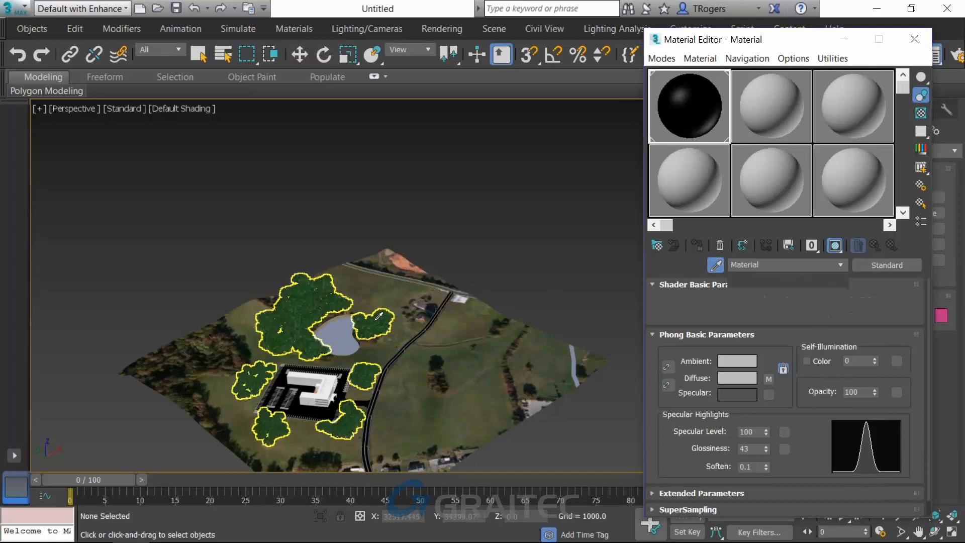
pyautogui.moveTo(760, 263); pyautogui.dragTo(717, 266)
pyautogui.write('Trees')
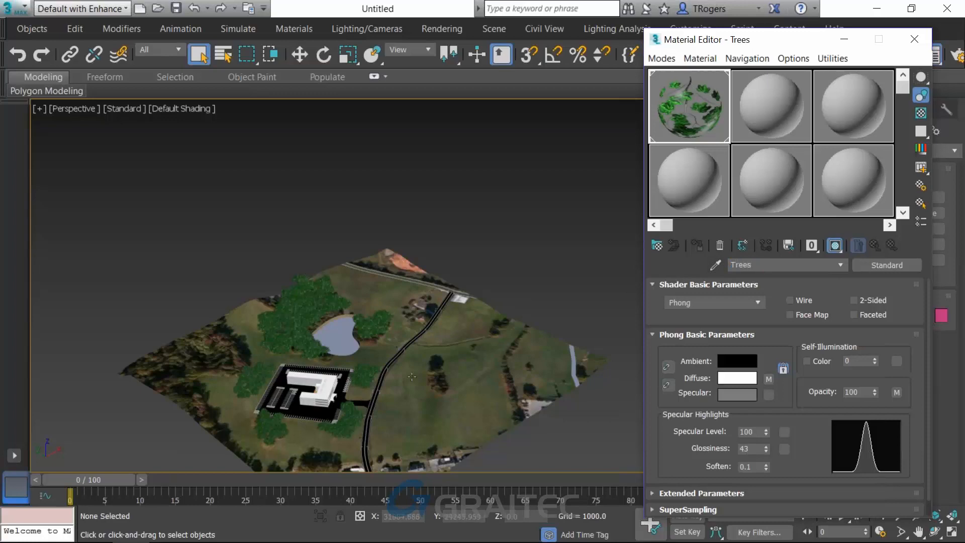
# - Sample the long window bands on the building's facade and name their material Glass
pyautogui.scroll(5, 293, 422)
pyautogui.scroll(6, 293, 422)
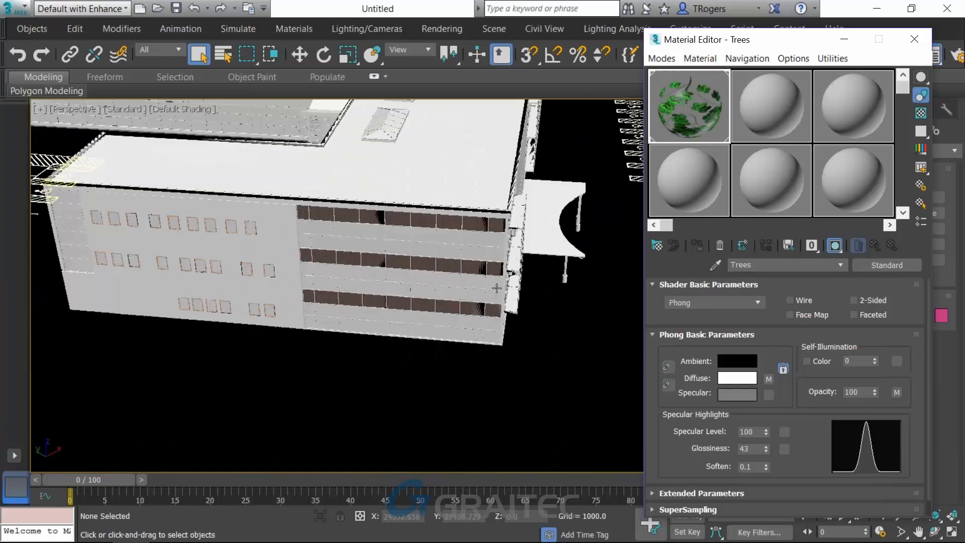
pyautogui.click(716, 265)
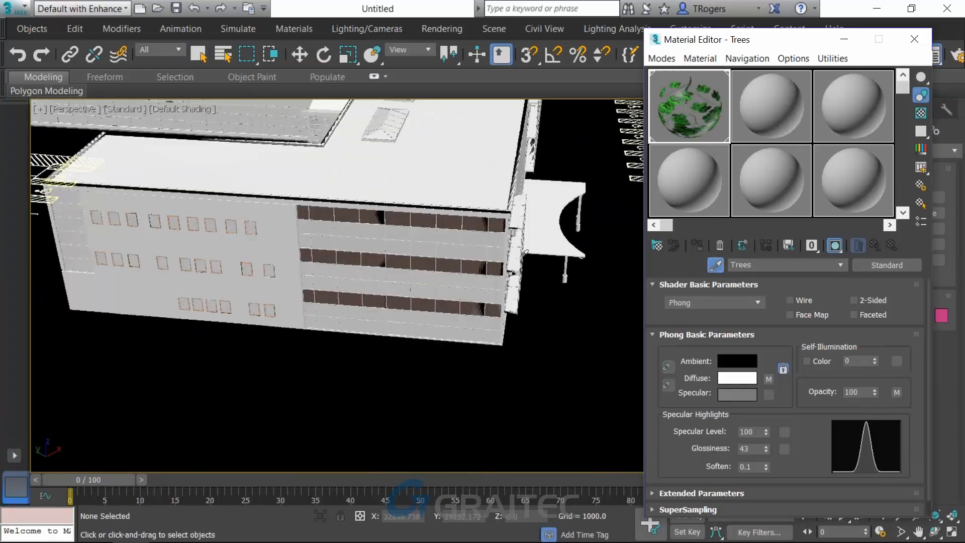
pyautogui.click(482, 219)
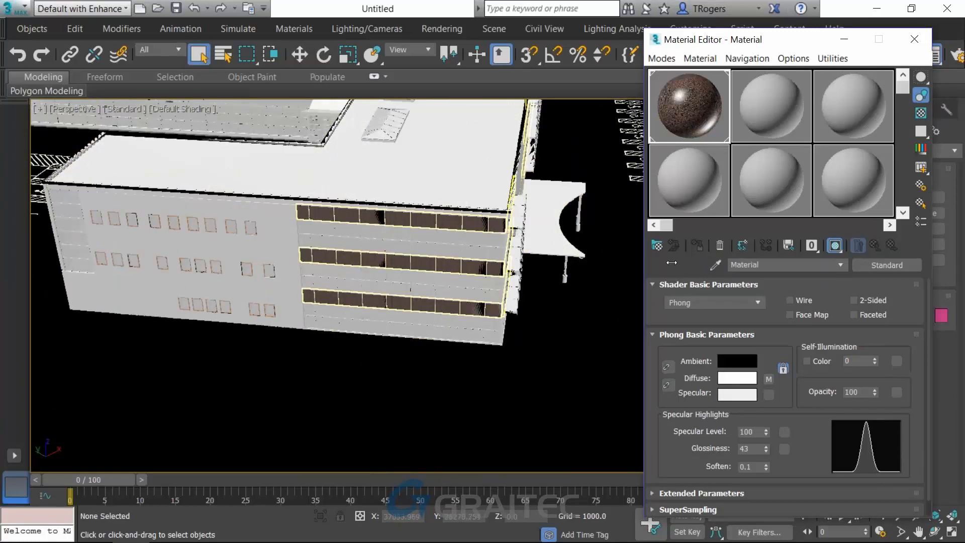
pyautogui.click(769, 265)
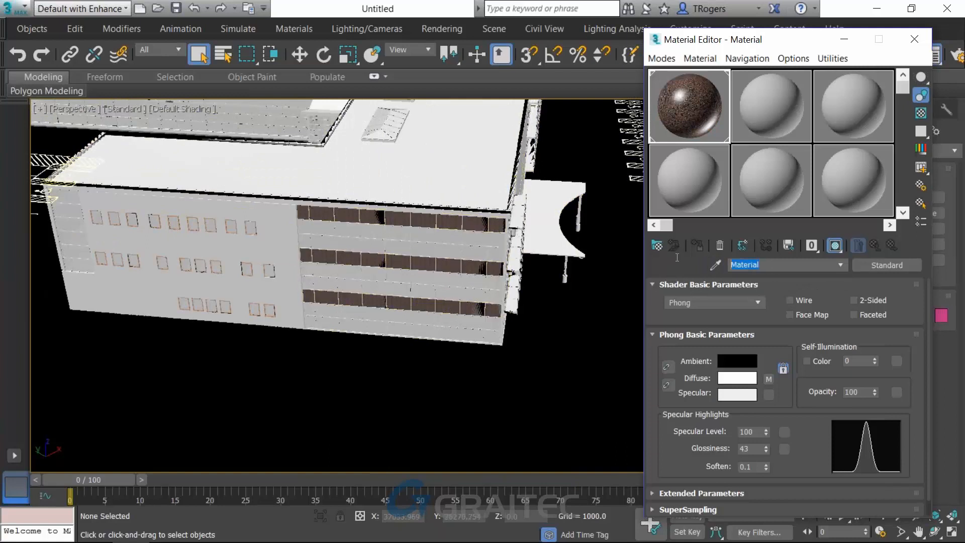
pyautogui.write('GTI')
pyautogui.press('BackSpace')
pyautogui.press('BackSpace')
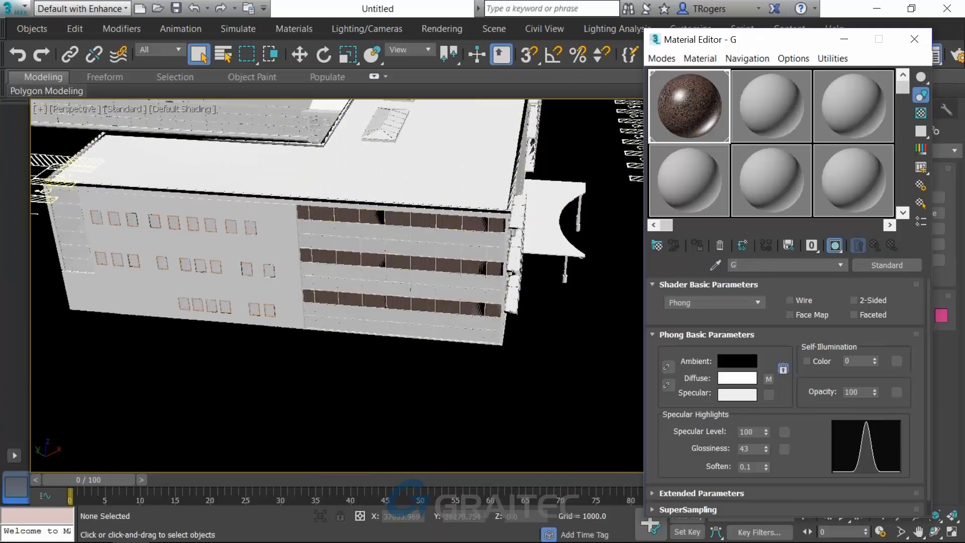
pyautogui.write('lass')
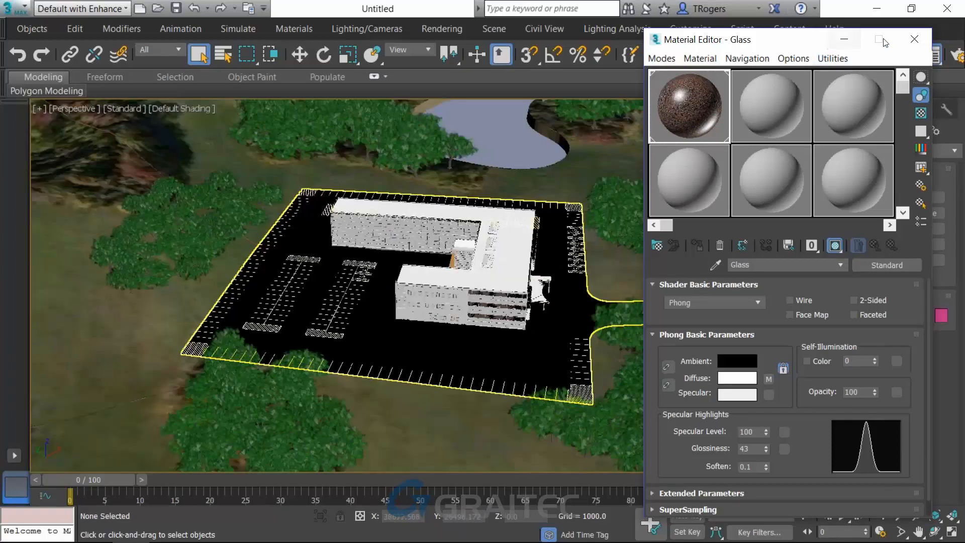
# - Close the Material Editor and switch to a top view framing the whole site
pyautogui.click(914, 39)
pyautogui.scroll(-8, 628, 199)
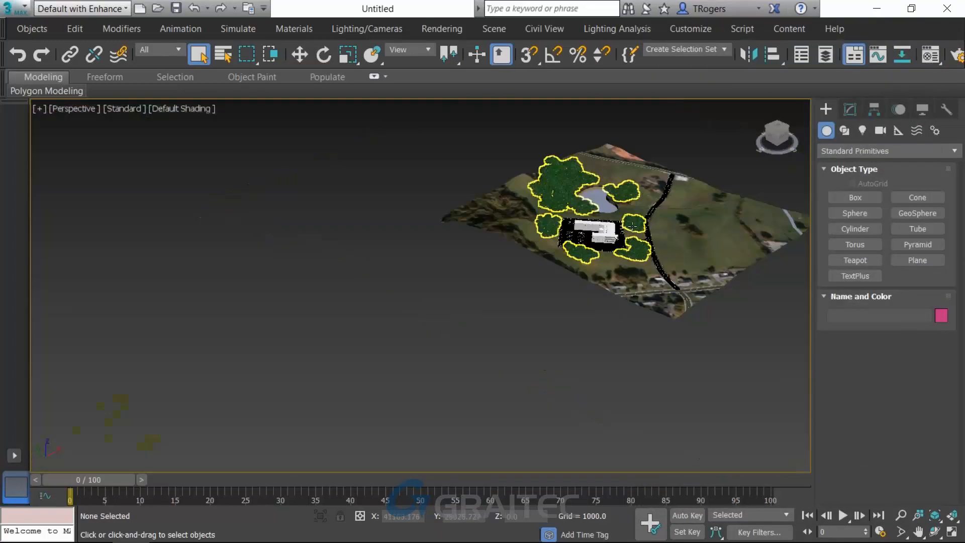
pyautogui.moveTo(660, 228); pyautogui.dragTo(412, 347, button='middle')
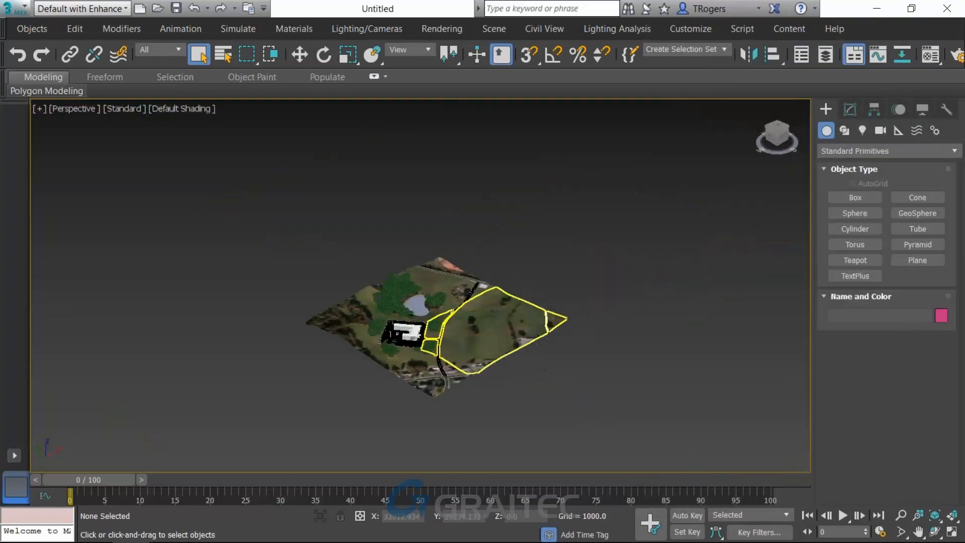
pyautogui.scroll(5, 382, 329)
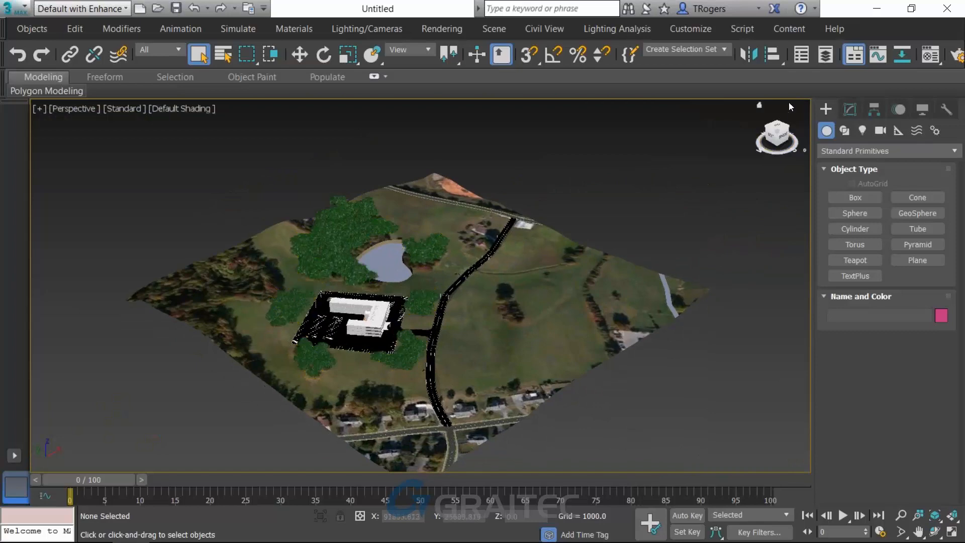
pyautogui.click(774, 130)
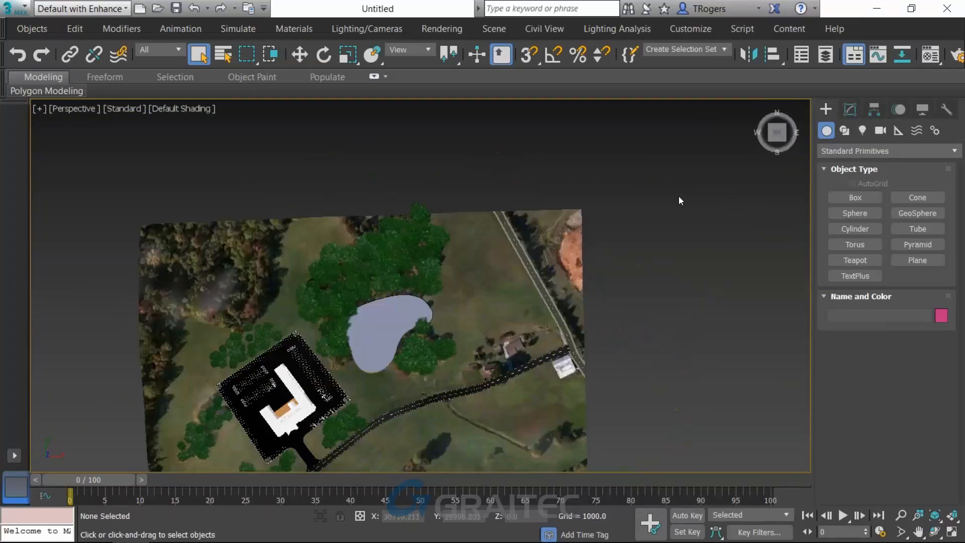
pyautogui.moveTo(545, 269); pyautogui.dragTo(452, 253, button='middle')
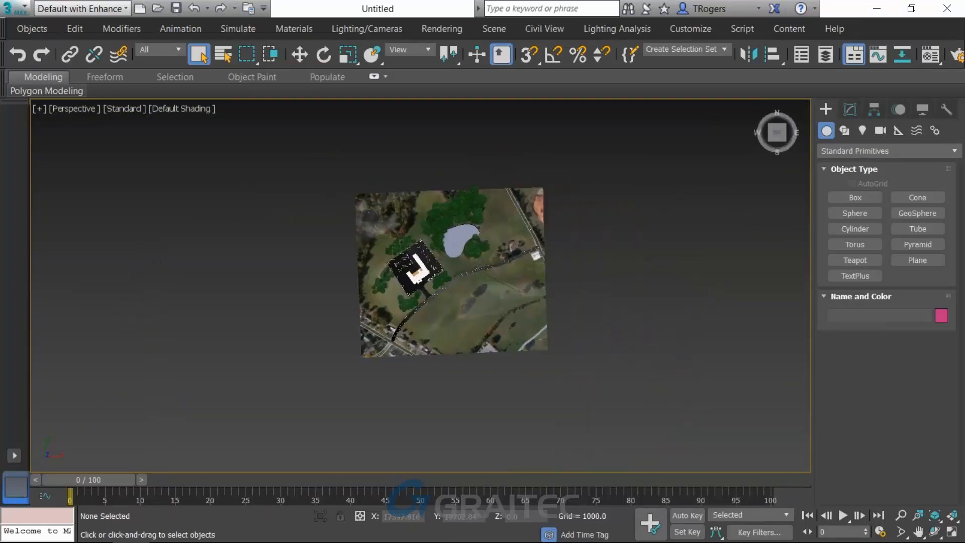
pyautogui.scroll(3, 452, 254)
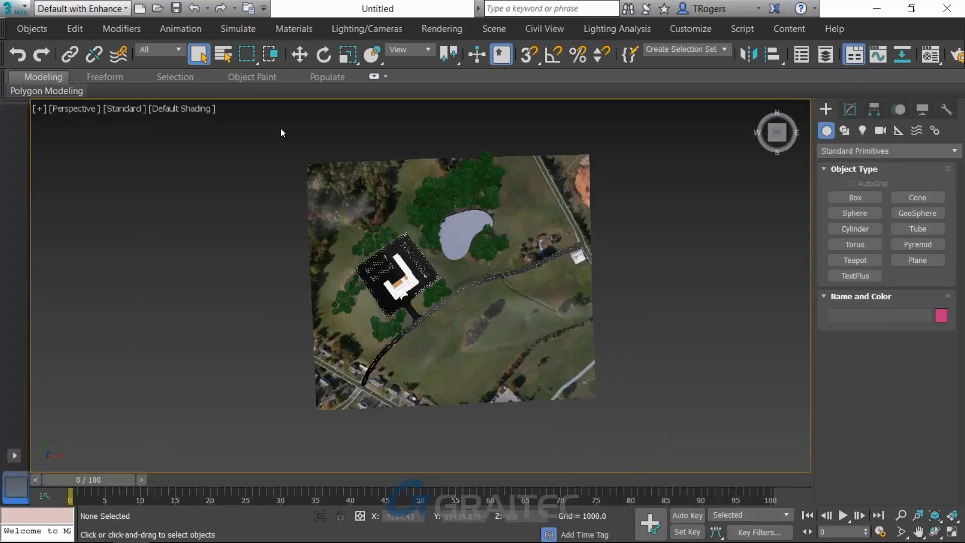
# - Select all objects of the site together and unlink them from their parents
pyautogui.moveTo(267, 119); pyautogui.dragTo(623, 330)
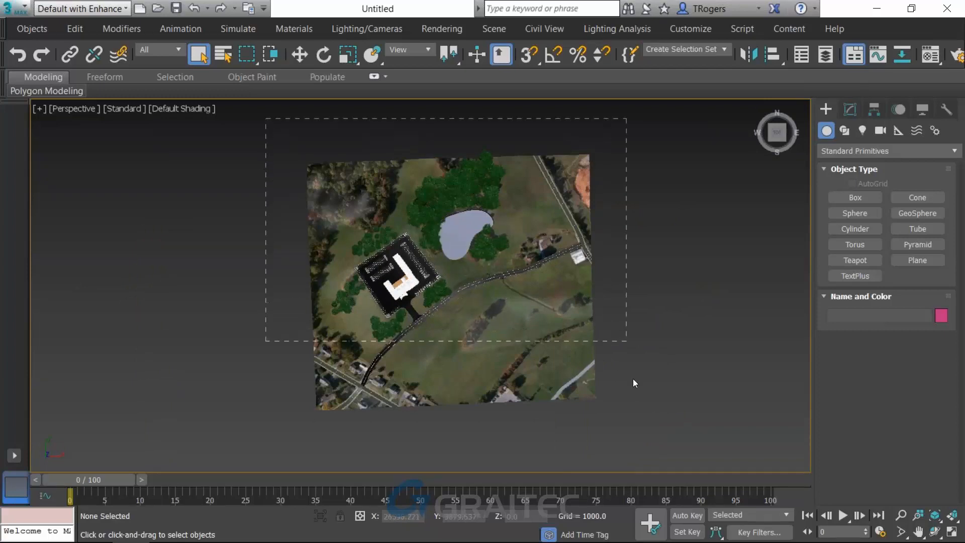
pyautogui.moveTo(633, 383); pyautogui.dragTo(633, 439)
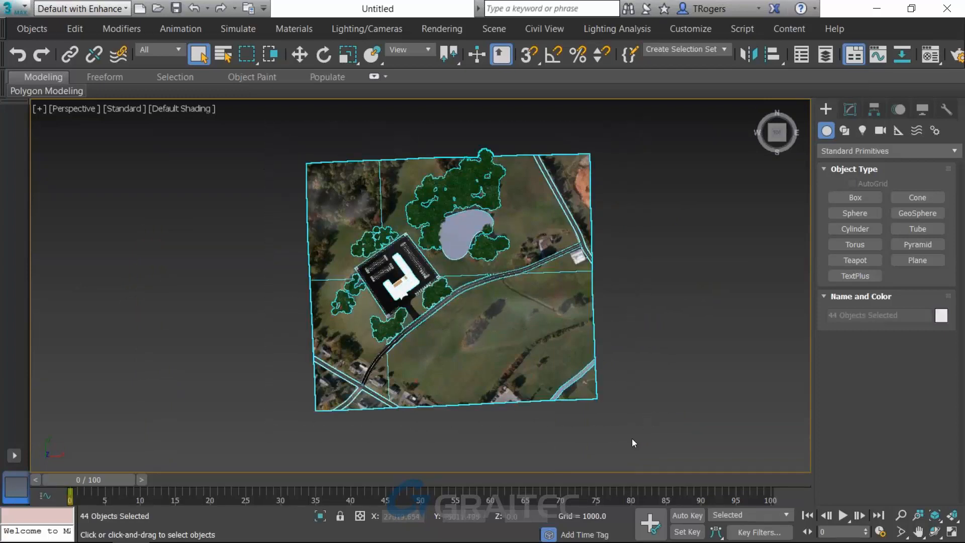
pyautogui.click(94, 54)
# - In an isometric view, limit transforms to the pivots of all site objects and move the pivots up onto the terrain
pyautogui.click(301, 55)
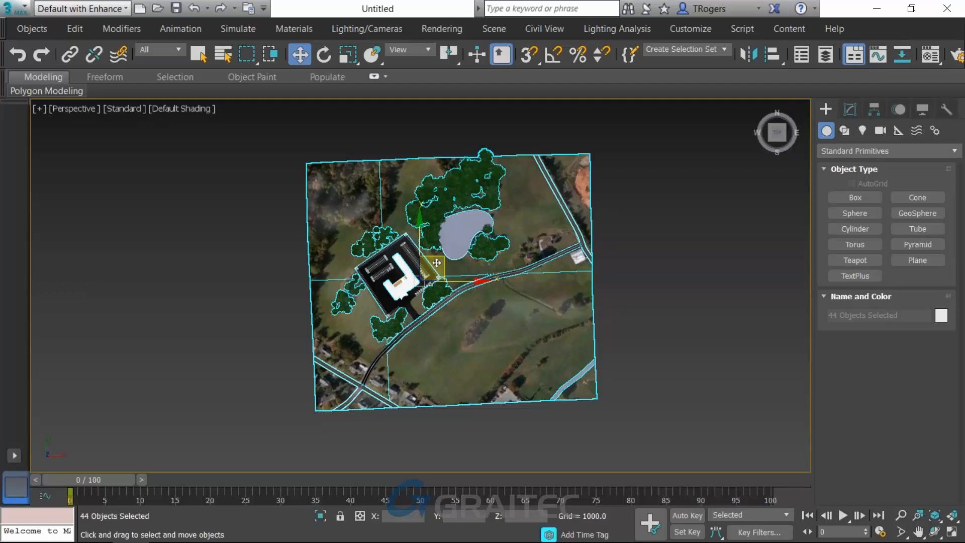
pyautogui.click(770, 140)
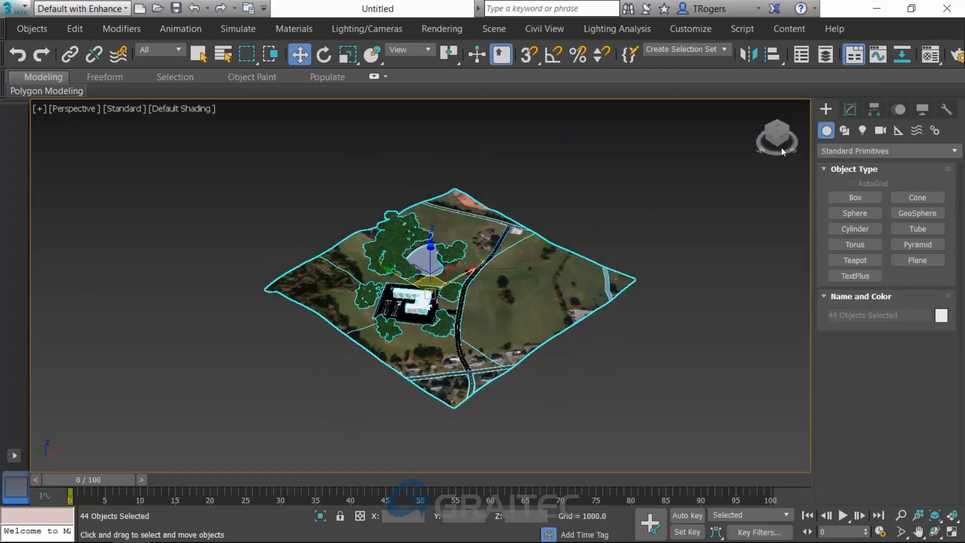
pyautogui.click(850, 110)
pyautogui.click(874, 110)
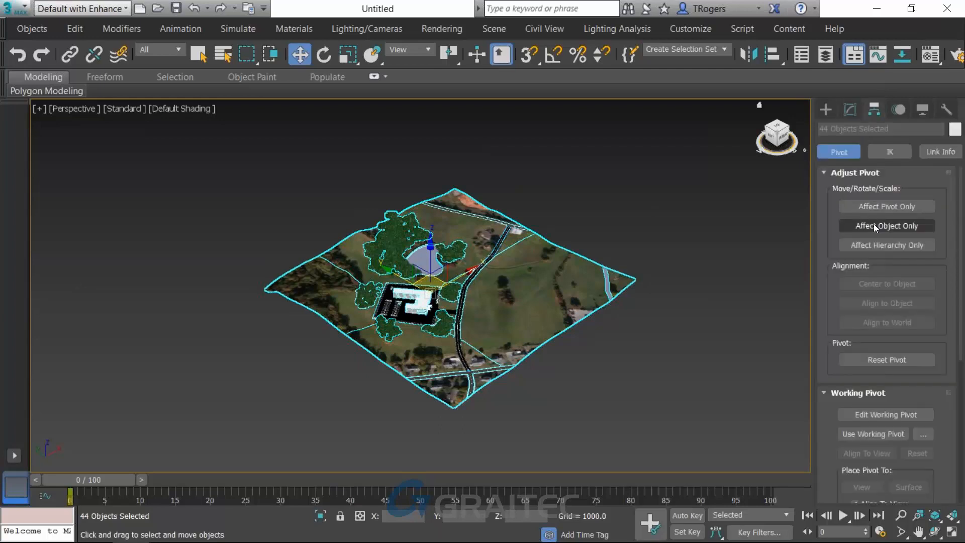
pyautogui.click(877, 207)
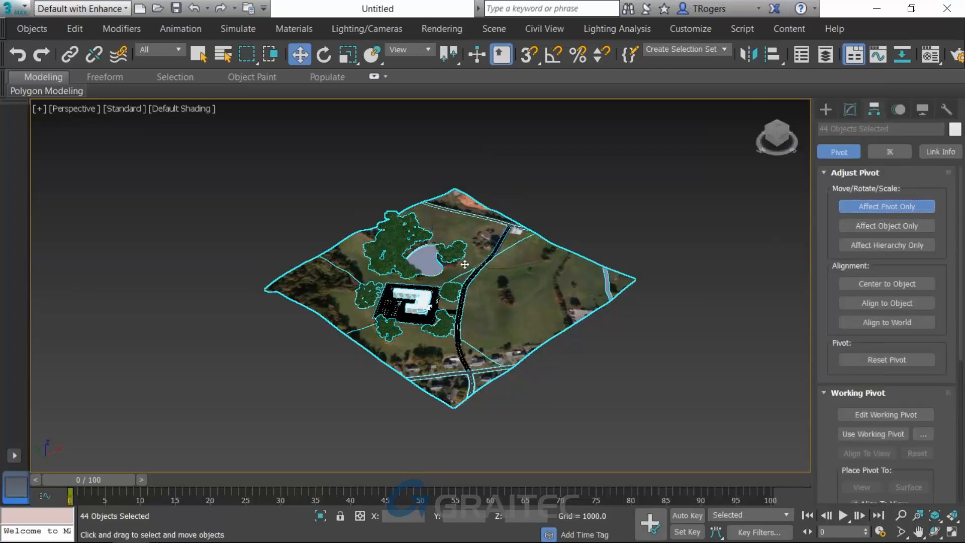
pyautogui.click(298, 56)
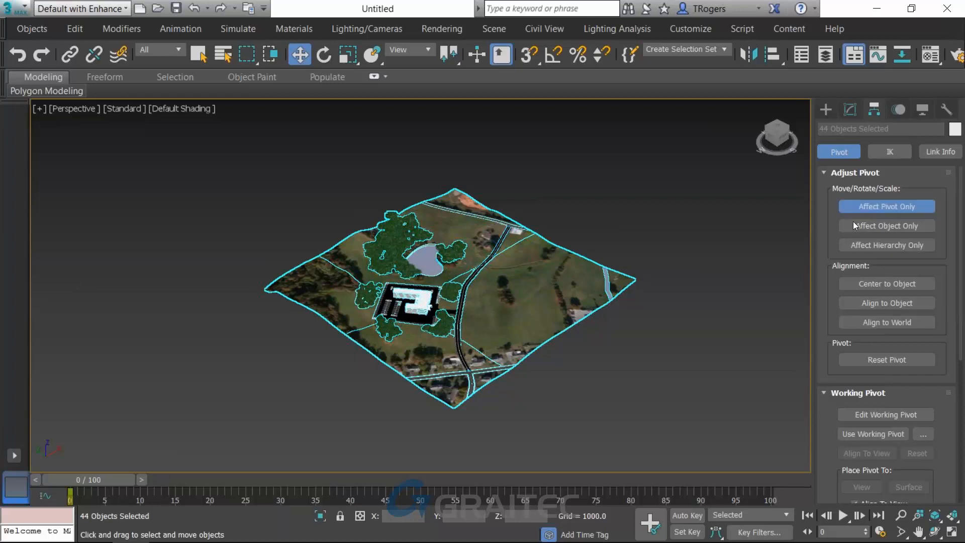
pyautogui.scroll(-5, 542, 265)
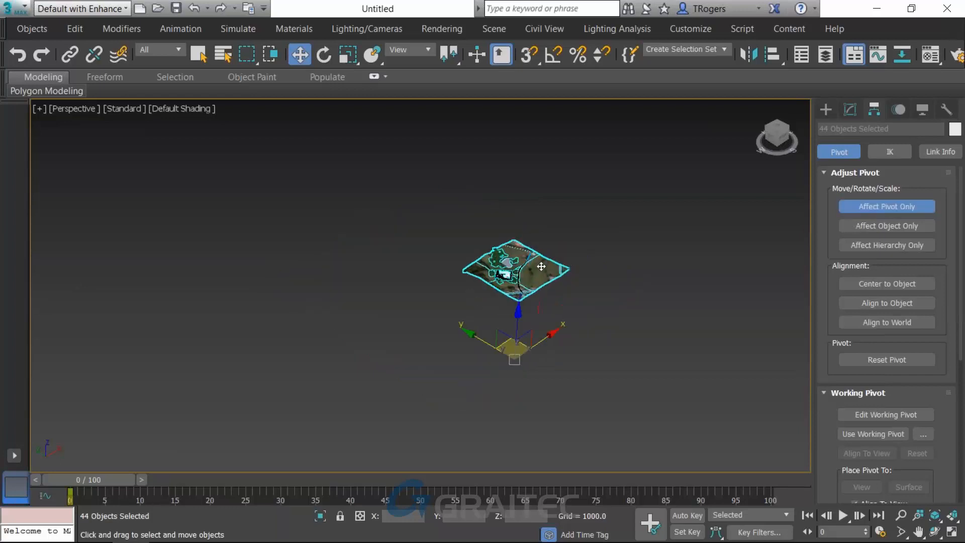
pyautogui.scroll(2, 542, 267)
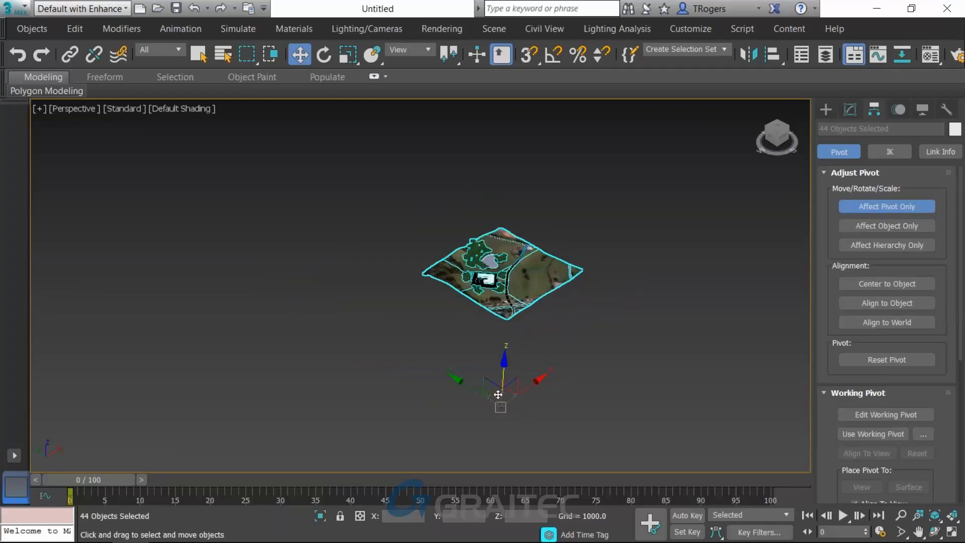
pyautogui.moveTo(495, 399); pyautogui.dragTo(498, 264)
# - Move the selected objects' pivots onto the building beside the pond and end pivot-only editing
pyautogui.scroll(8, 500, 267)
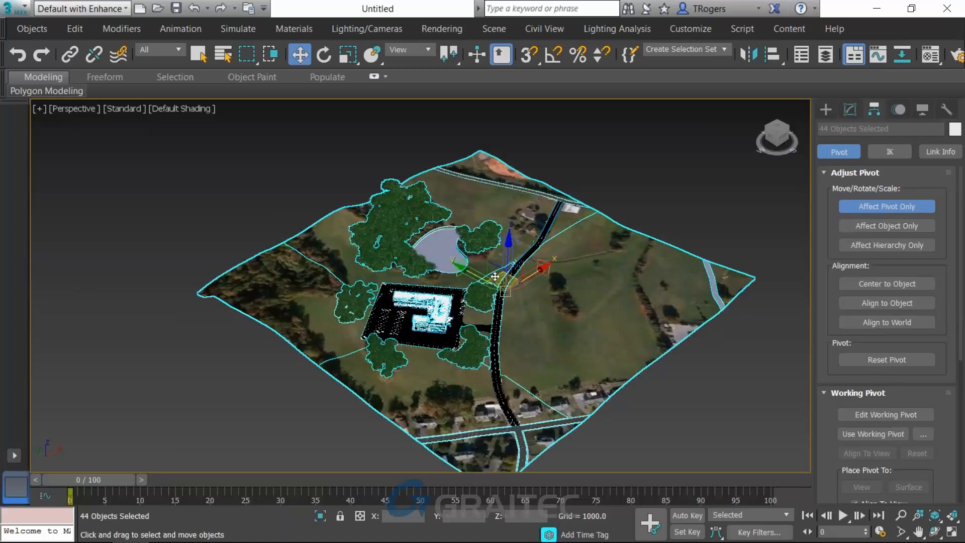
pyautogui.moveTo(495, 276); pyautogui.dragTo(429, 301)
pyautogui.click(873, 207)
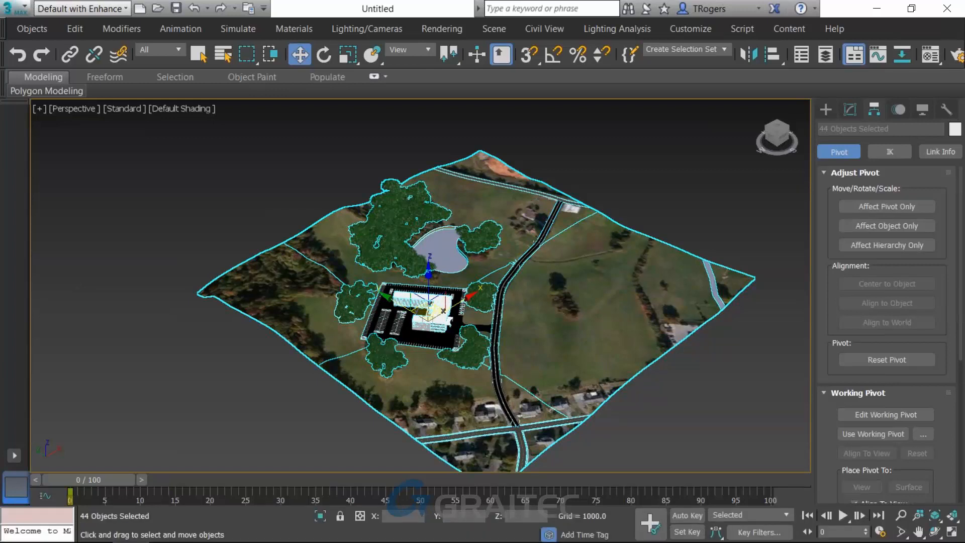
pyautogui.press('F12')
pyautogui.moveTo(241, 143); pyautogui.dragTo(389, 254)
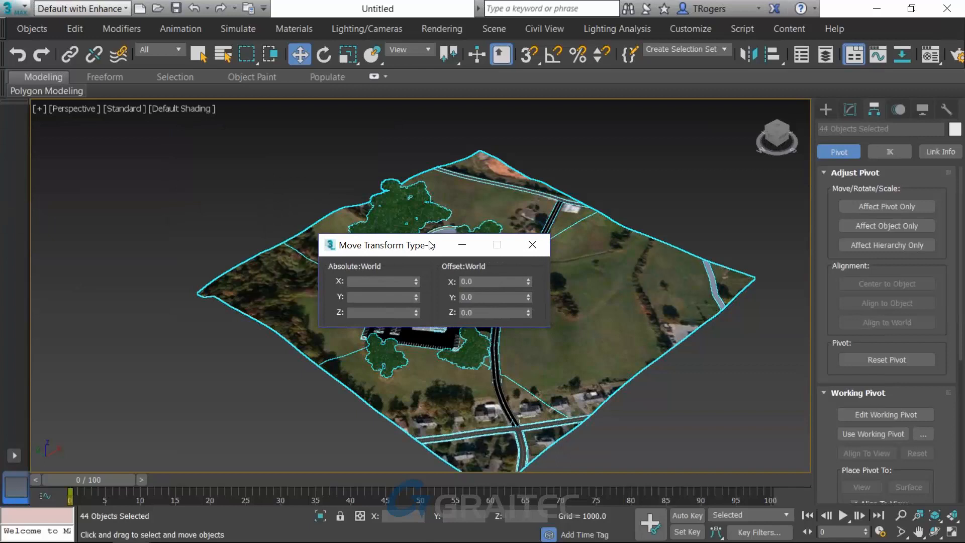
pyautogui.click(538, 245)
# - Reselect the whole site and set the absolute world X and Y positions of its objects to 0
pyautogui.scroll(-6, 405, 183)
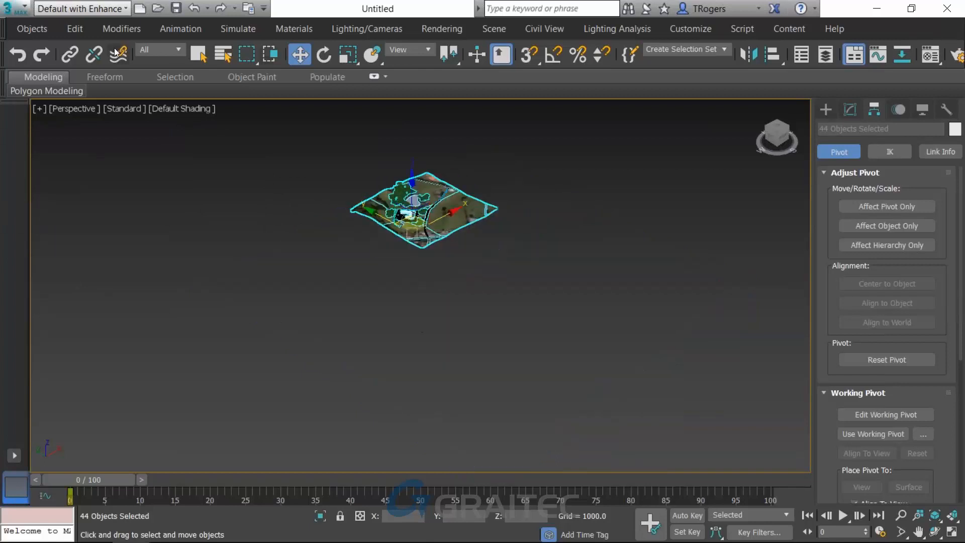
pyautogui.click(199, 53)
pyautogui.moveTo(311, 112); pyautogui.dragTo(559, 328)
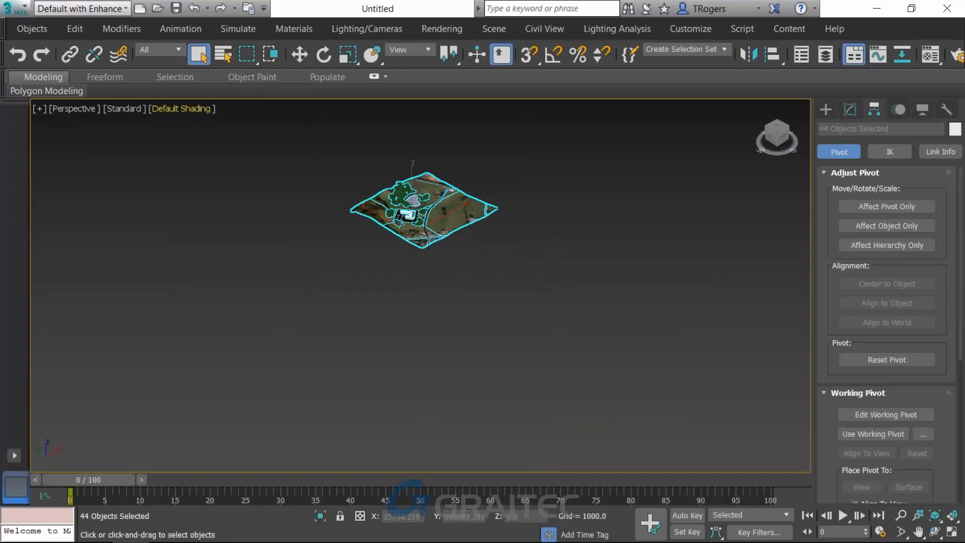
pyautogui.rightClick(301, 56)
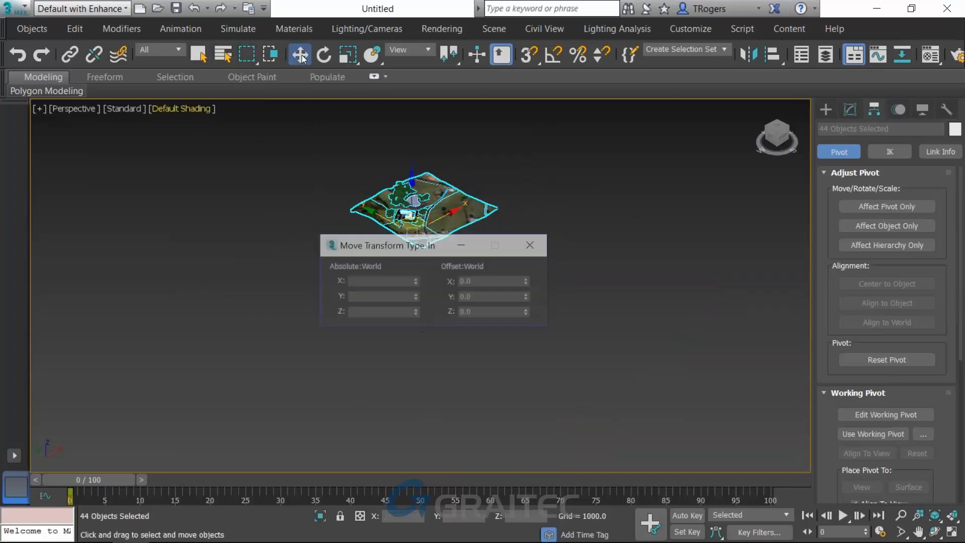
pyautogui.click(395, 281)
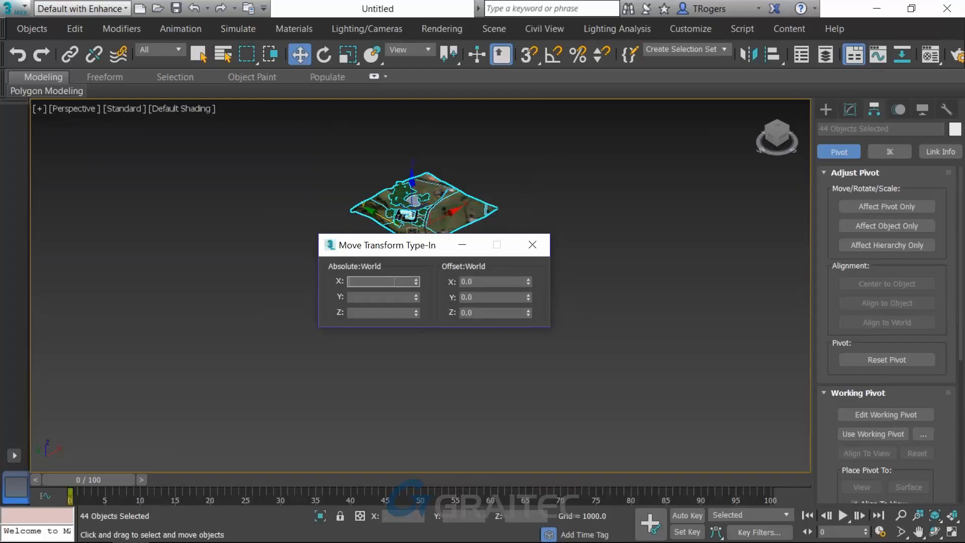
pyautogui.write('0')
pyautogui.press('Return')
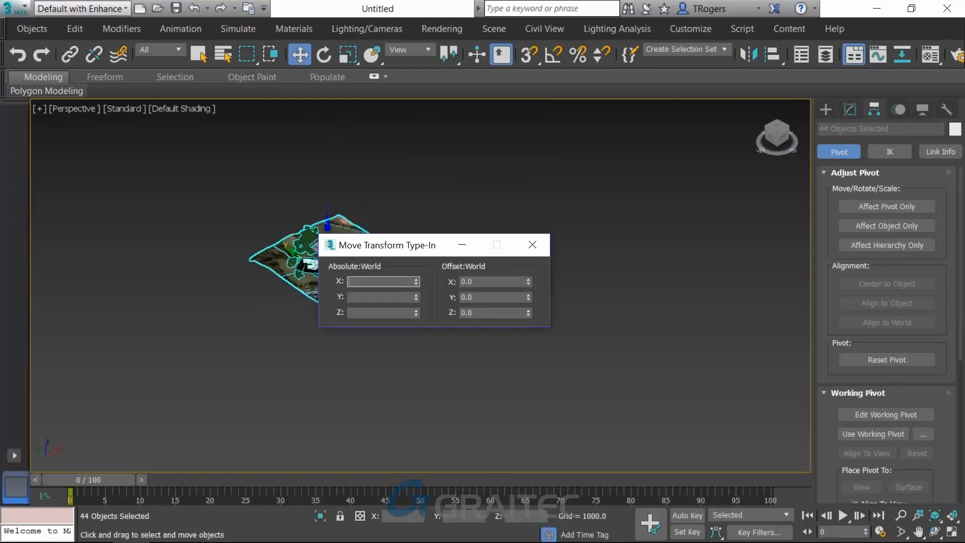
pyautogui.click(383, 297)
pyautogui.write('0')
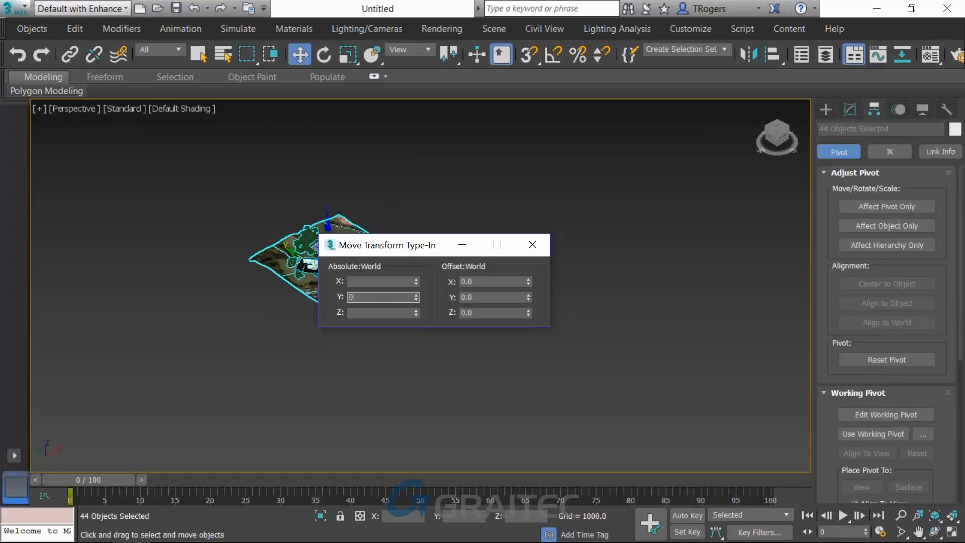
pyautogui.press('Return')
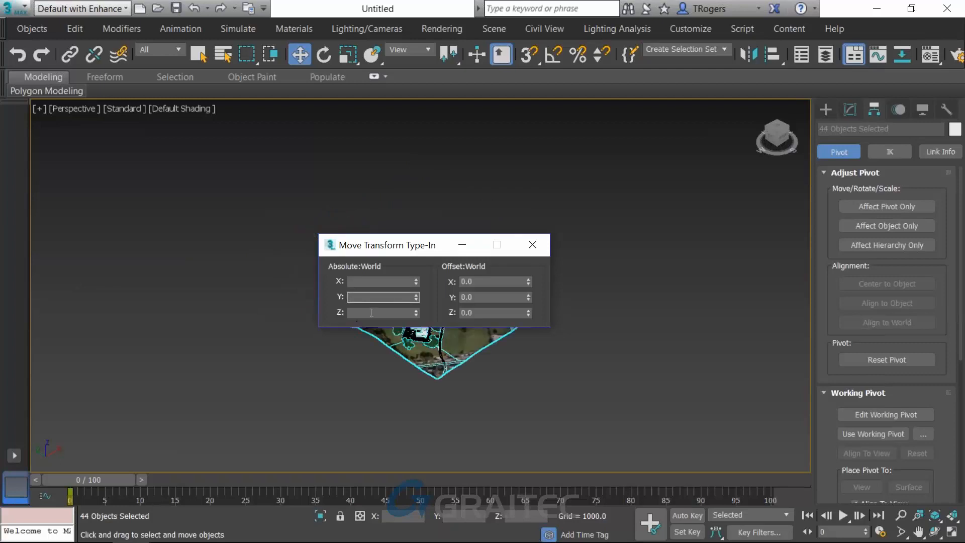
# - Check the X, Y and Z position fields of the selected site objects and close the Move Transform Type-In
pyautogui.click(373, 311)
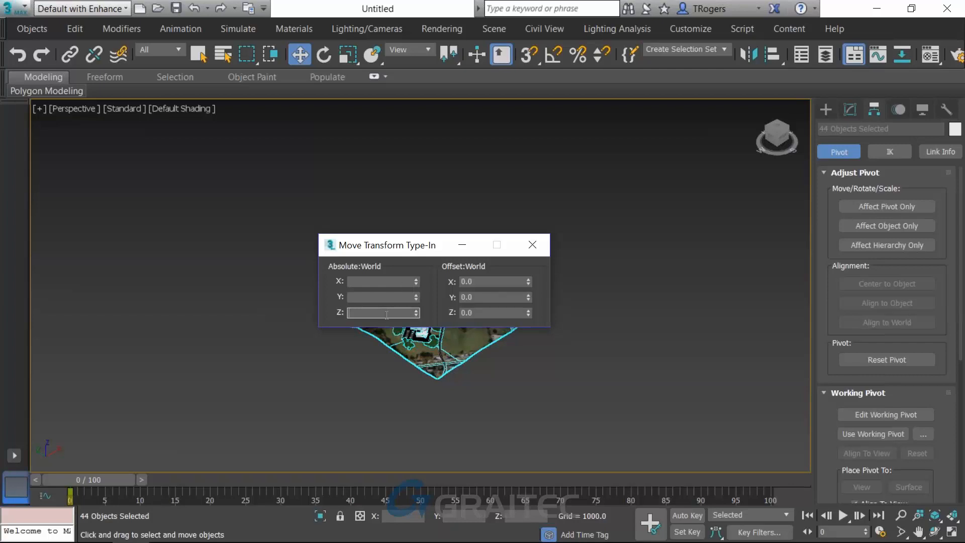
pyautogui.click(367, 281)
pyautogui.click(389, 298)
pyautogui.click(352, 314)
pyautogui.click(360, 297)
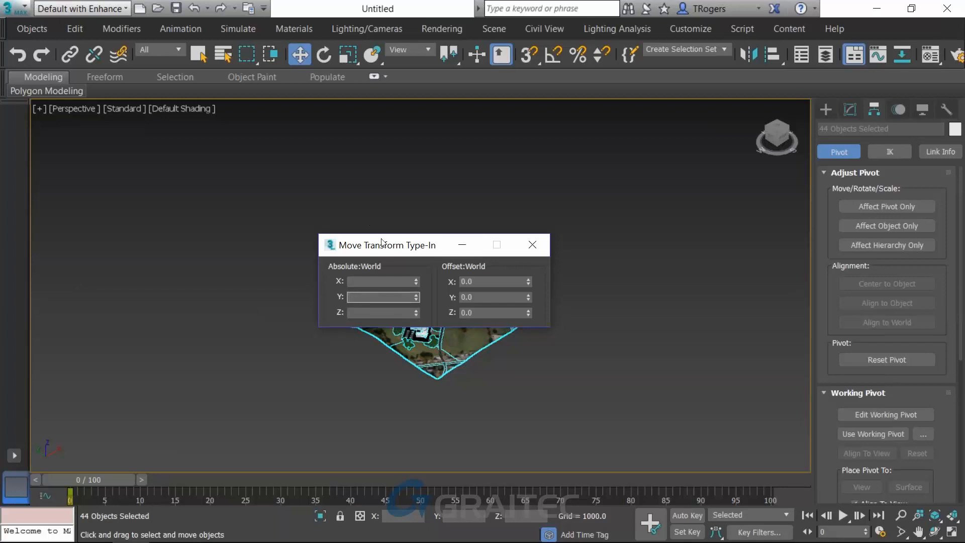
pyautogui.moveTo(384, 245); pyautogui.dragTo(266, 181)
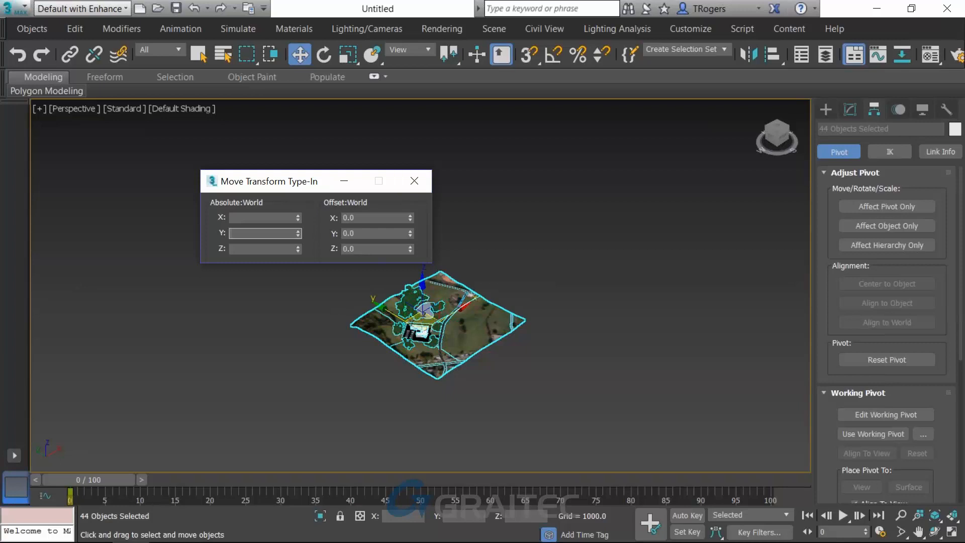
pyautogui.click(404, 516)
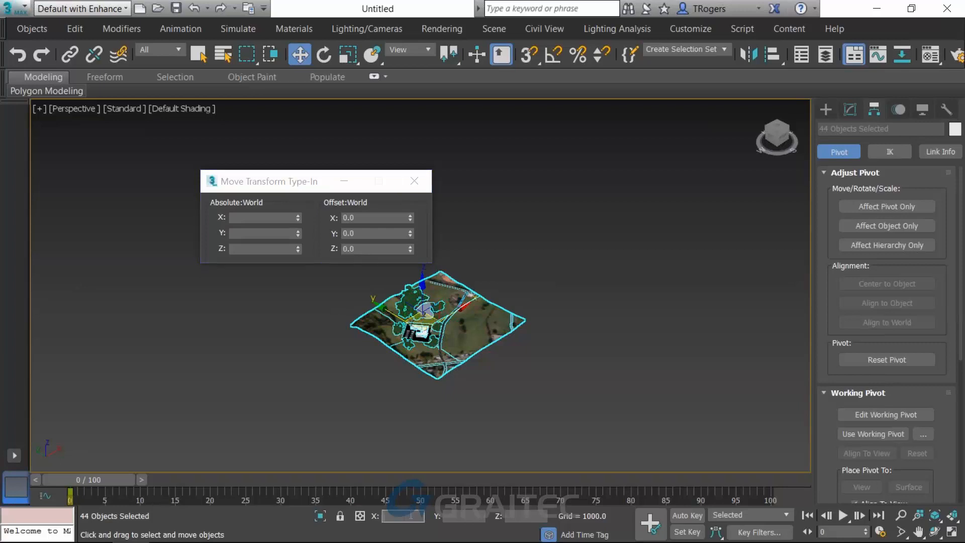
pyautogui.click(468, 515)
pyautogui.click(529, 514)
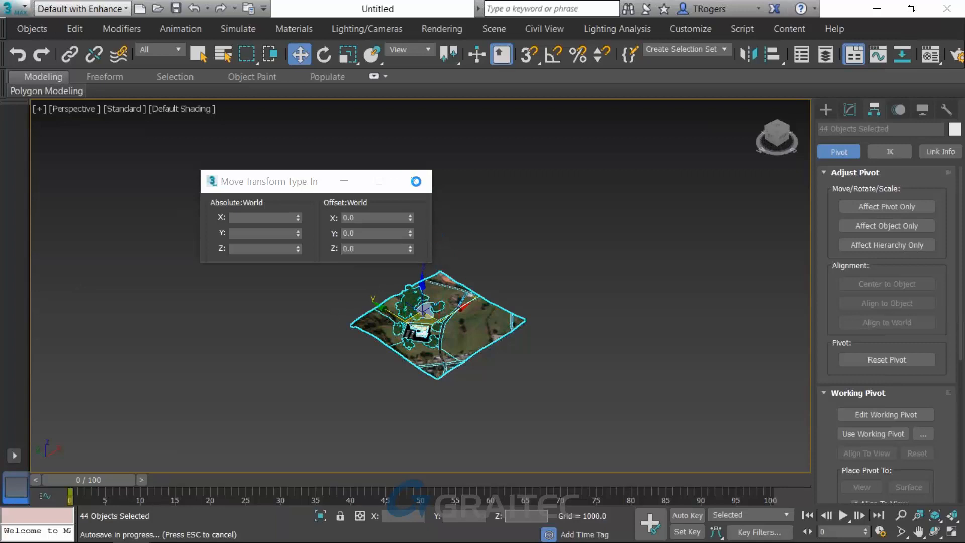
pyautogui.click(417, 181)
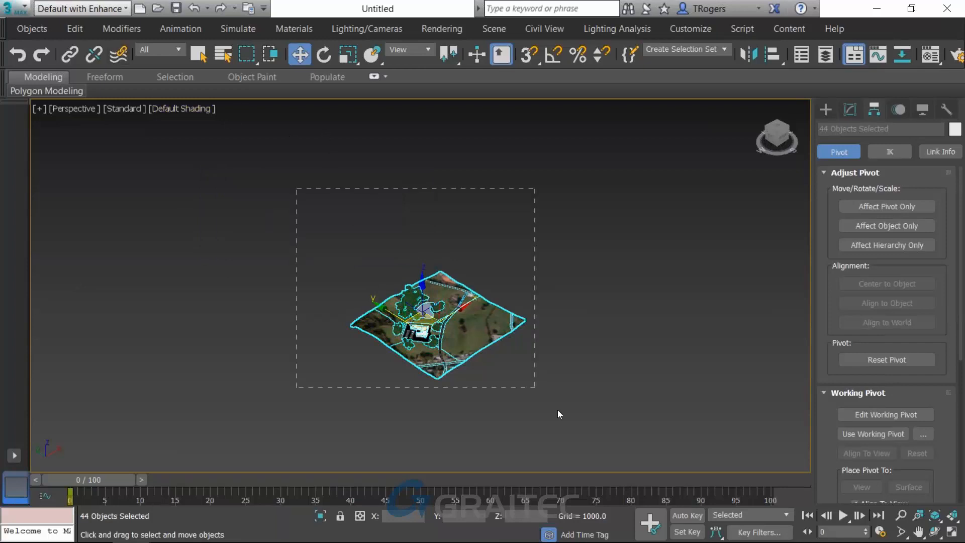
pyautogui.moveTo(558, 414); pyautogui.dragTo(568, 422)
pyautogui.click(43, 29)
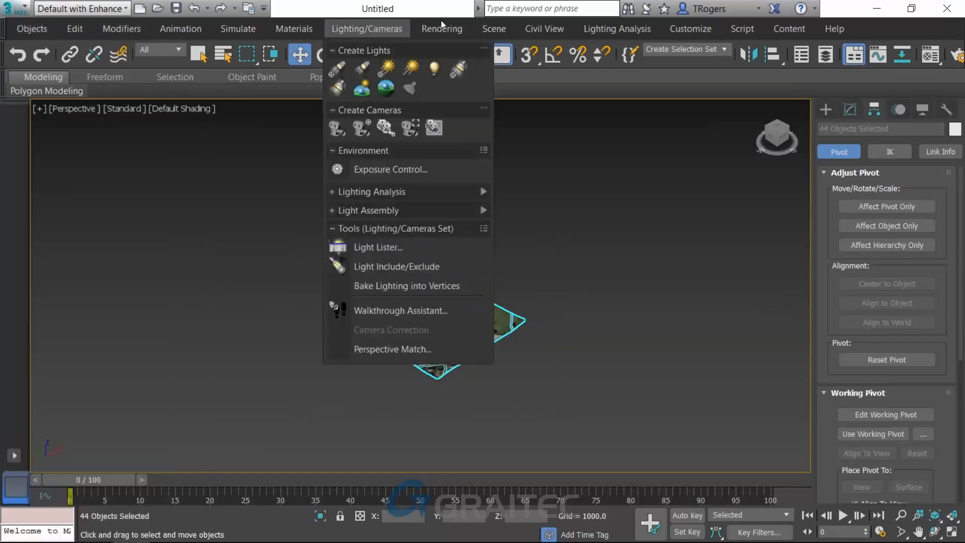
pyautogui.click(265, 8)
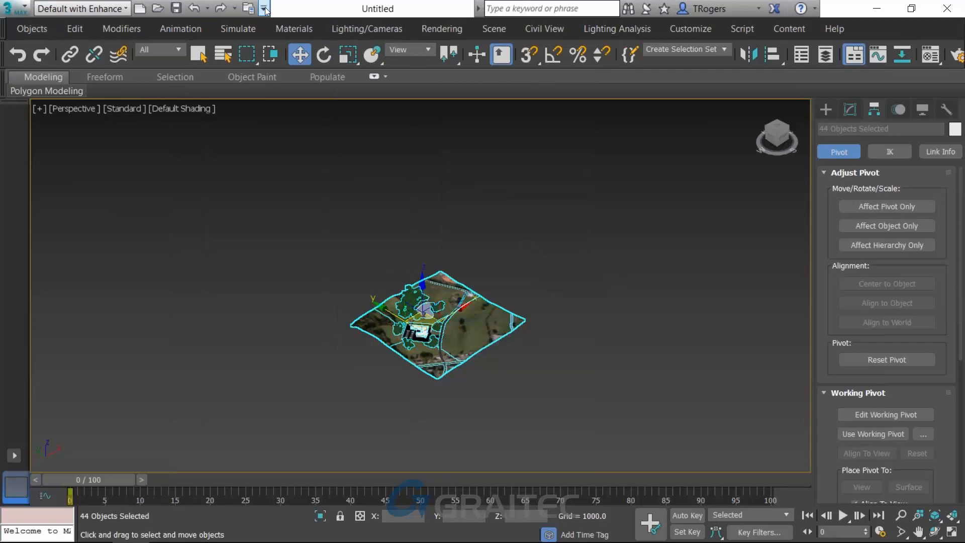
pyautogui.click(264, 8)
pyautogui.click(266, 10)
pyautogui.moveTo(40, 89)
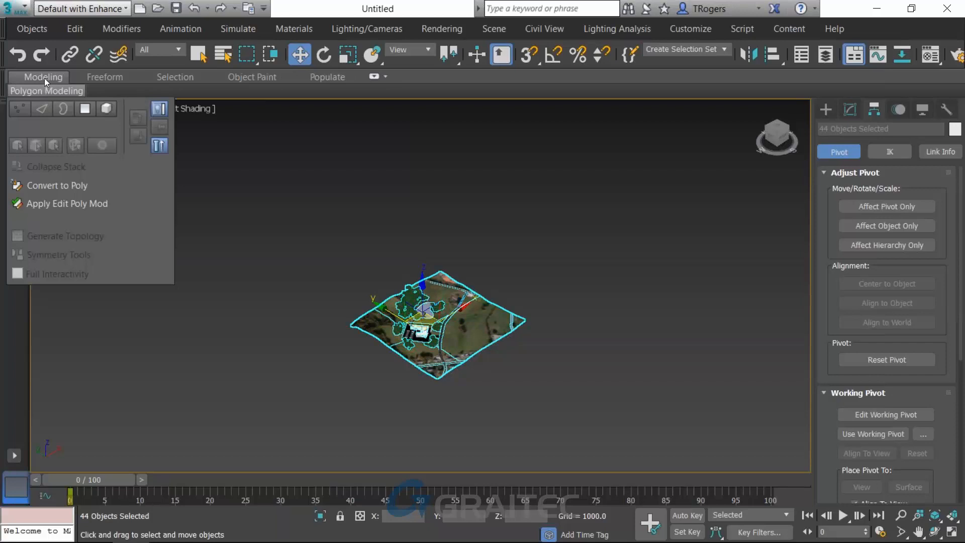
# - Switch the workspace to Design Standard and clear the selection of the site objects
pyautogui.click(75, 8)
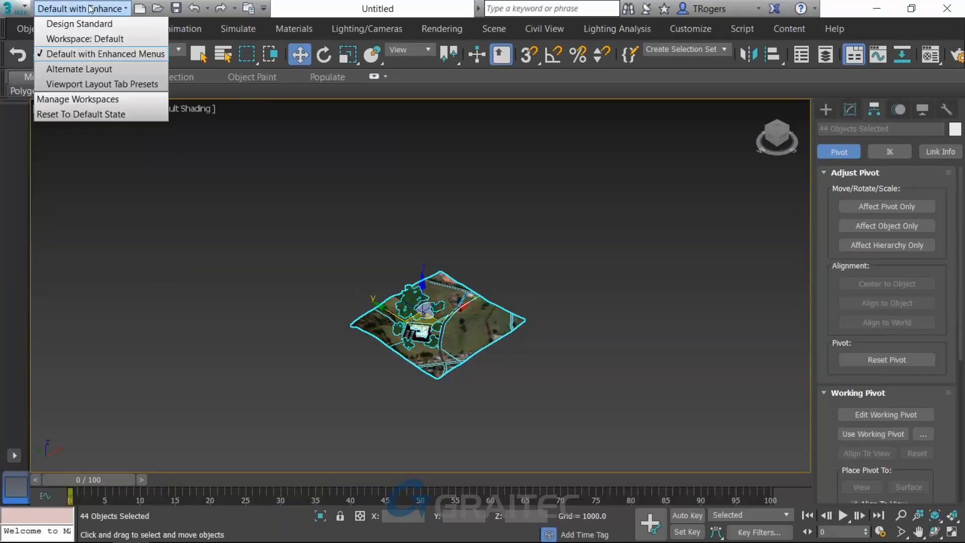
pyautogui.click(73, 26)
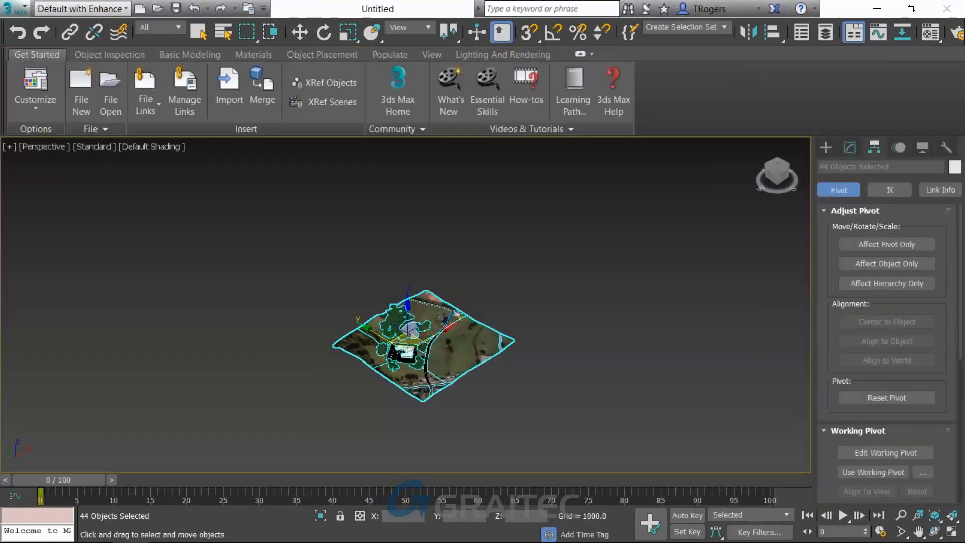
pyautogui.click(277, 209)
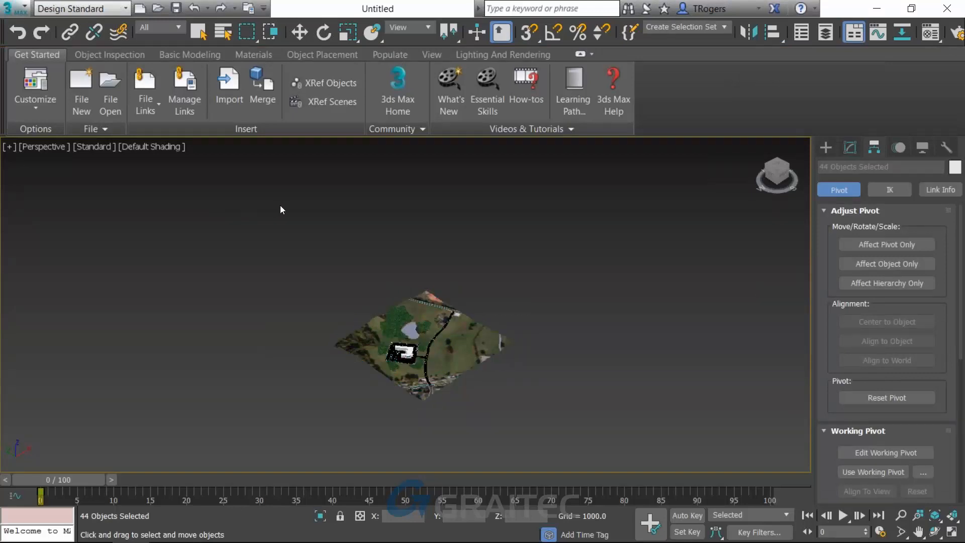
# - Select all objects of the site again and, in the Default workspace, group them under the name Site
pyautogui.moveTo(263, 194); pyautogui.dragTo(535, 429)
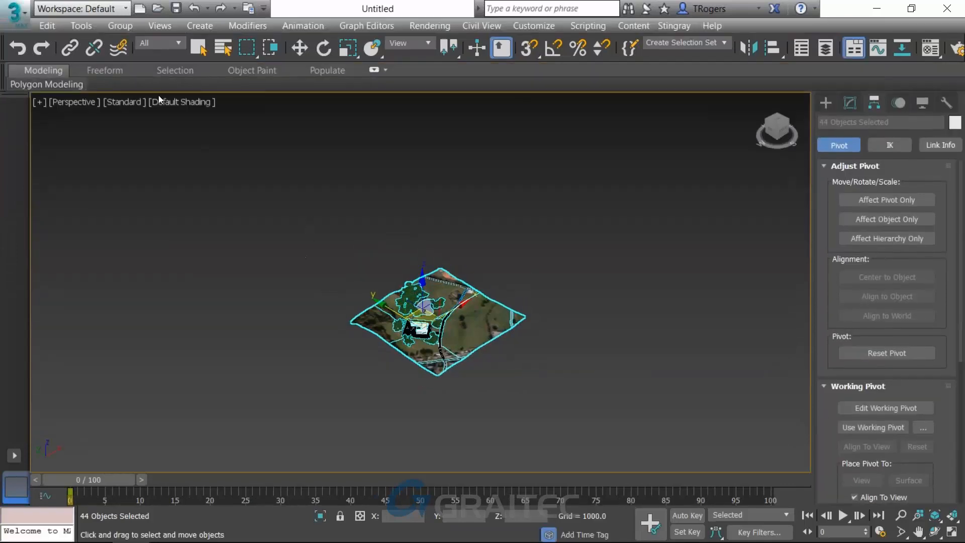
pyautogui.click(121, 26)
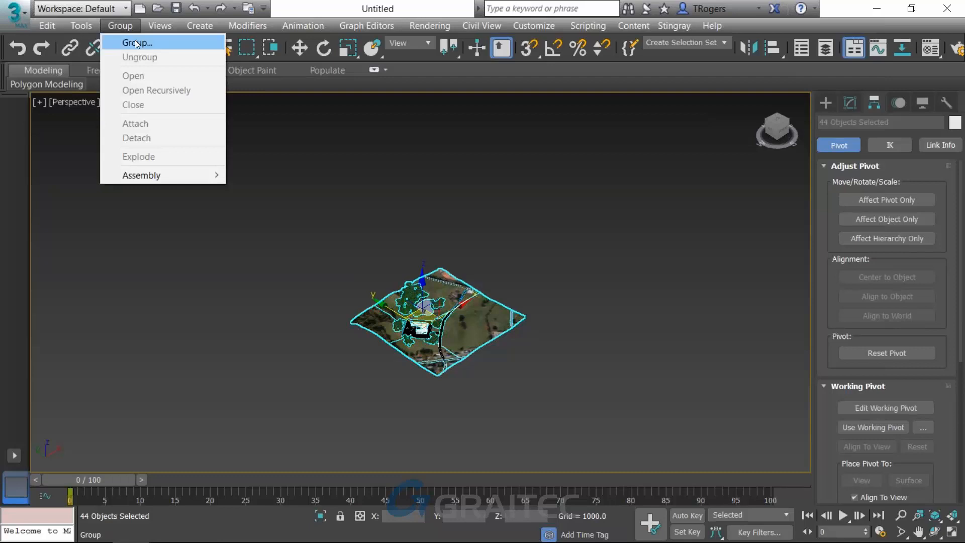
pyautogui.click(136, 43)
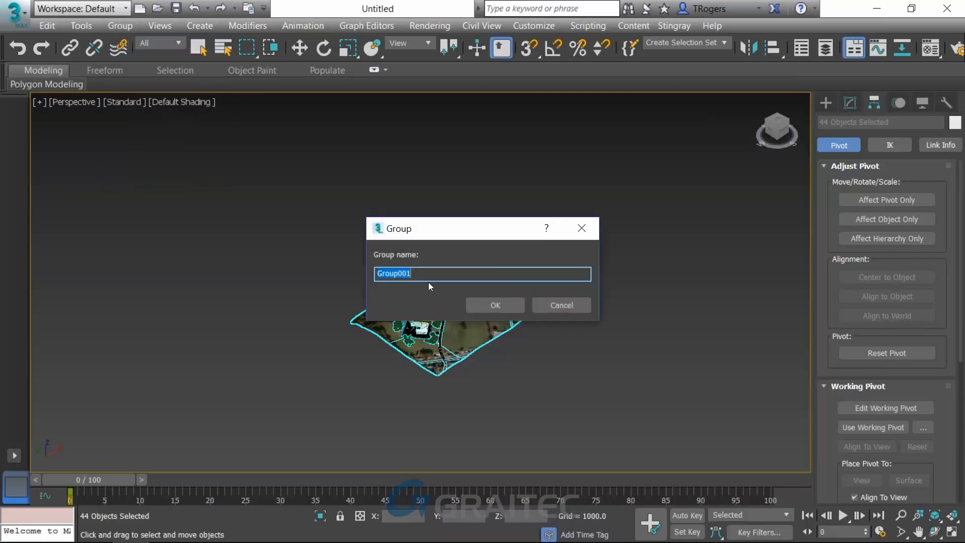
pyautogui.write('Site')
pyautogui.click(498, 304)
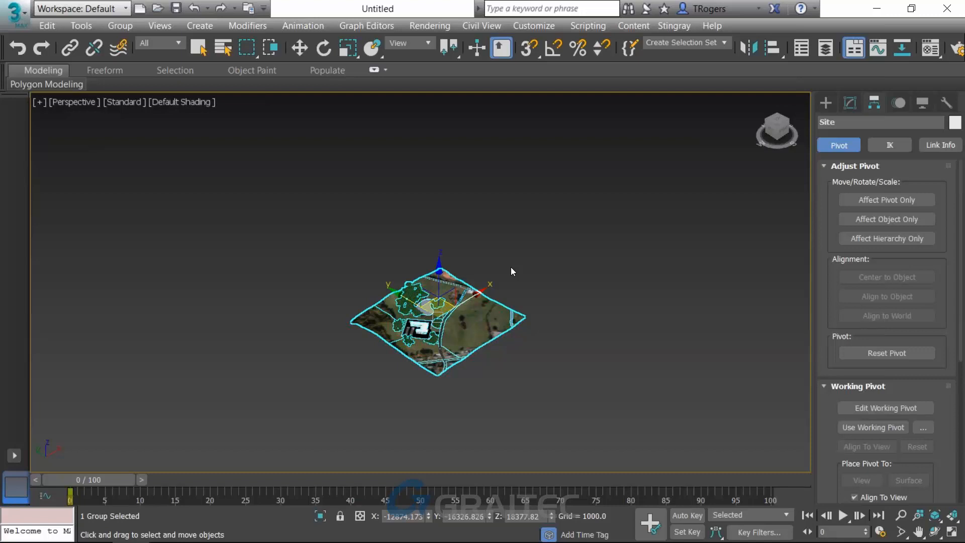
# - Set up an FBX export of the Site group as Site_Stingray.FBX in the Desktop's Webinar folder, and cancel it
pyautogui.click(21, 19)
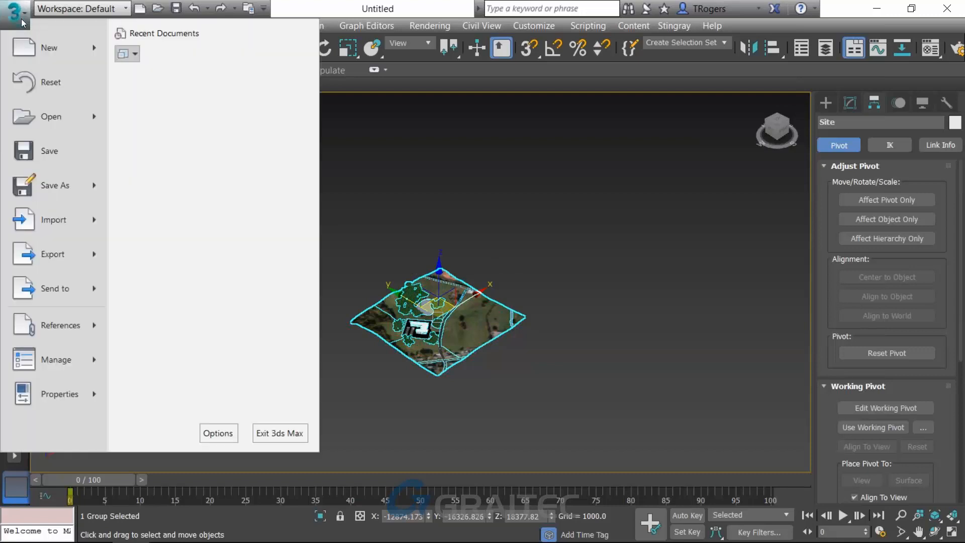
pyautogui.click(55, 257)
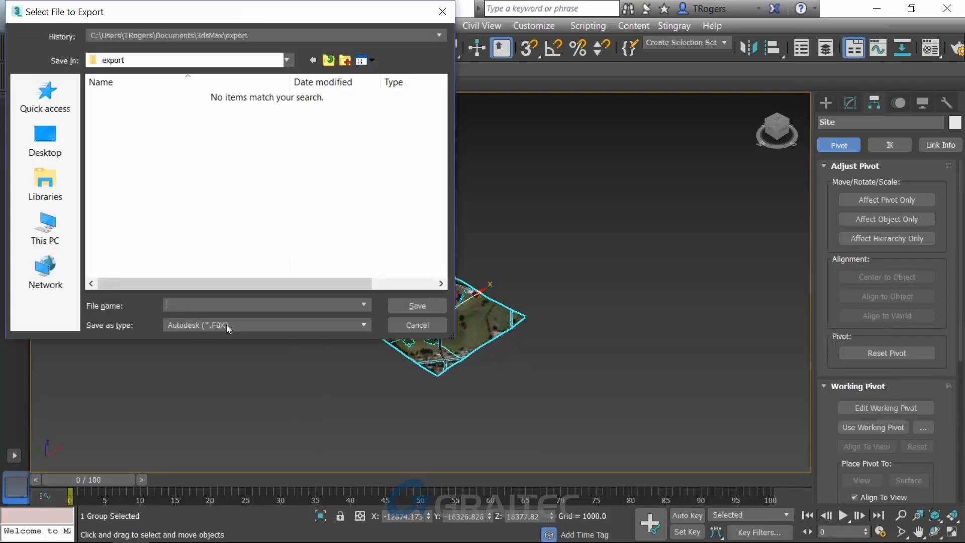
pyautogui.click(226, 325)
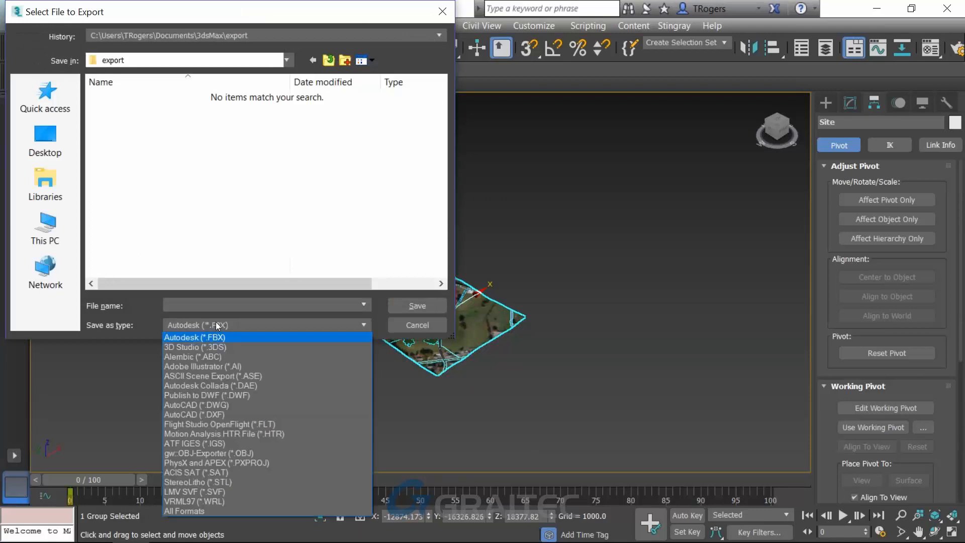
pyautogui.click(218, 326)
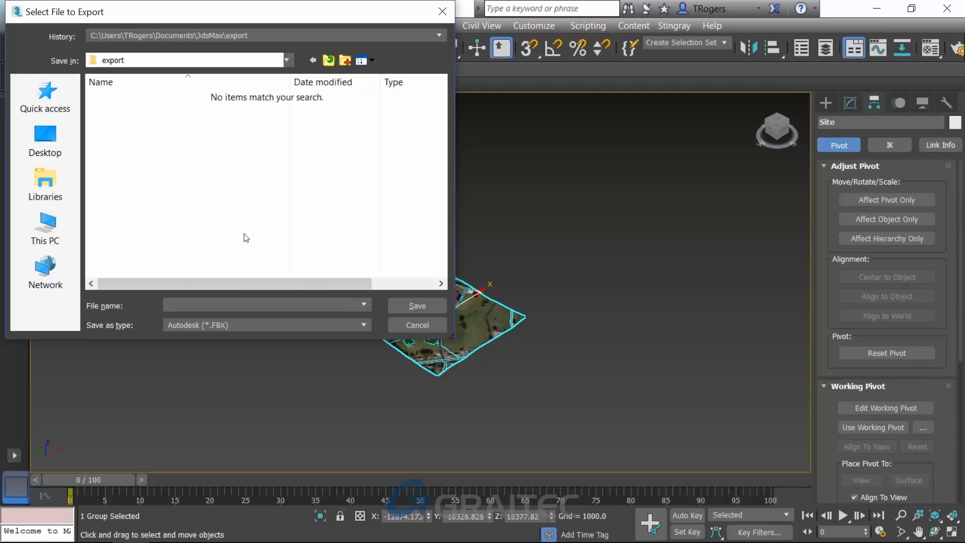
pyautogui.click(50, 150)
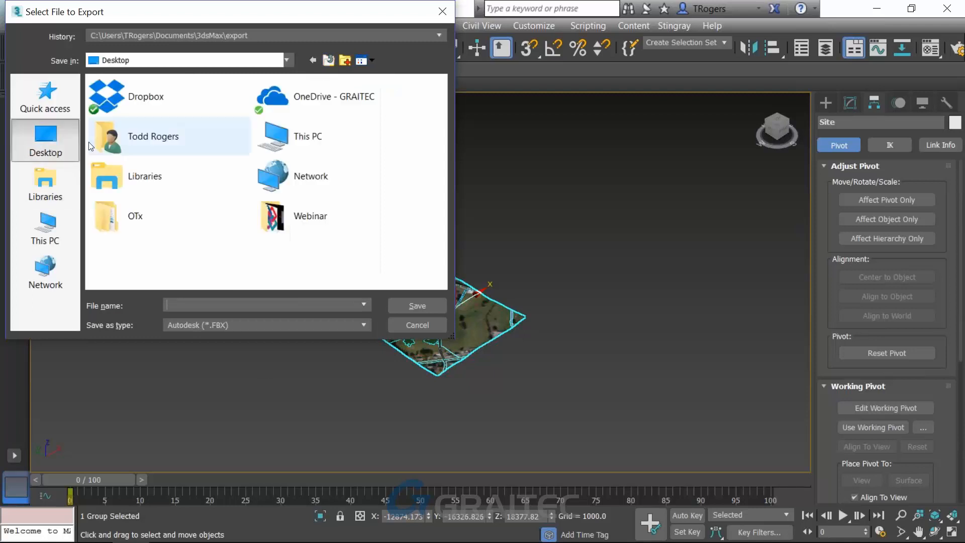
pyautogui.doubleClick(326, 214)
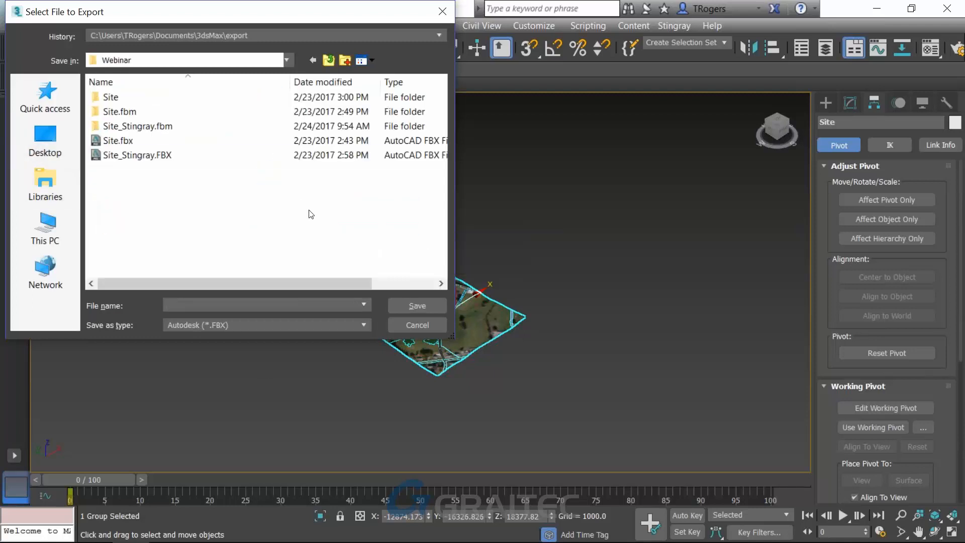
pyautogui.click(126, 157)
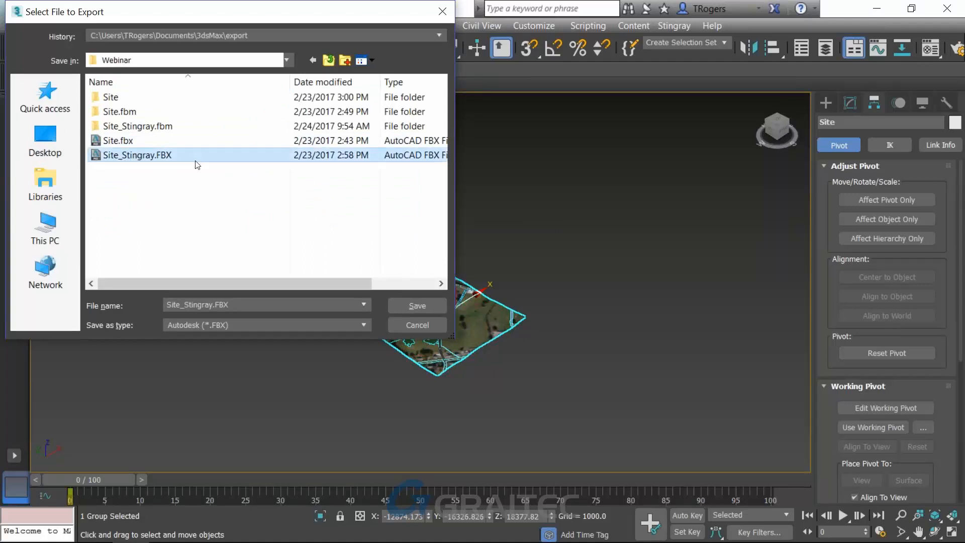
pyautogui.click(409, 327)
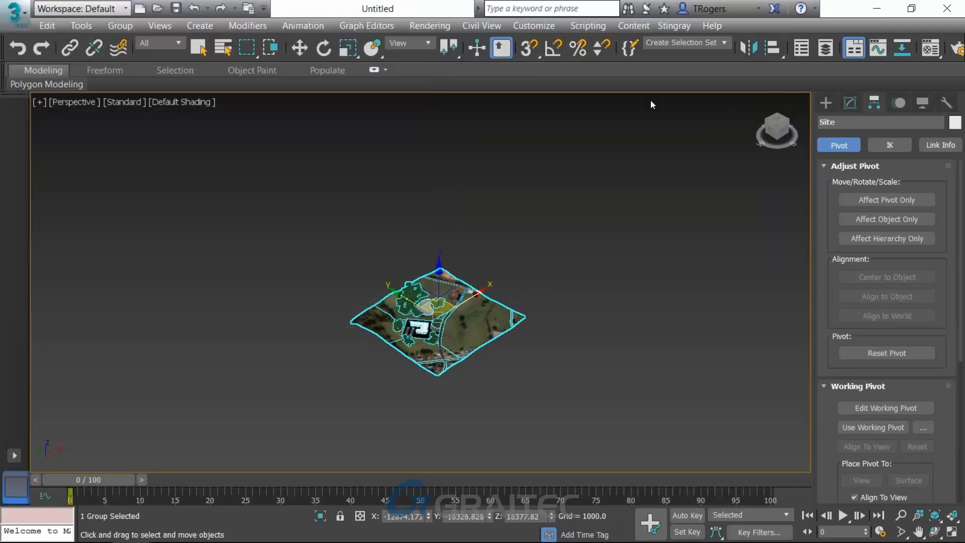
# - Close 3ds Max without saving the scene changes
pyautogui.click(943, 11)
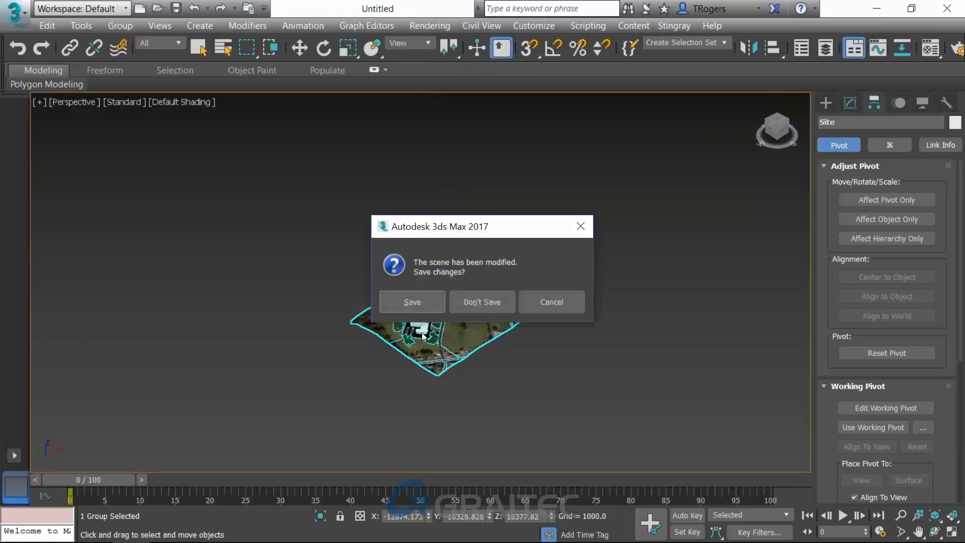
pyautogui.click(470, 303)
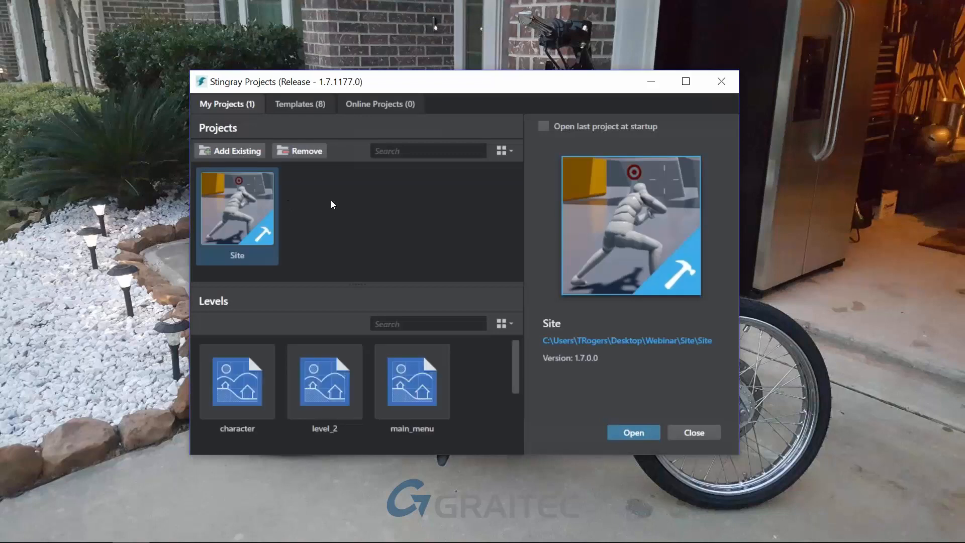
# - In Stingray, look through the project templates and start a new project from the Character template
pyautogui.click(300, 105)
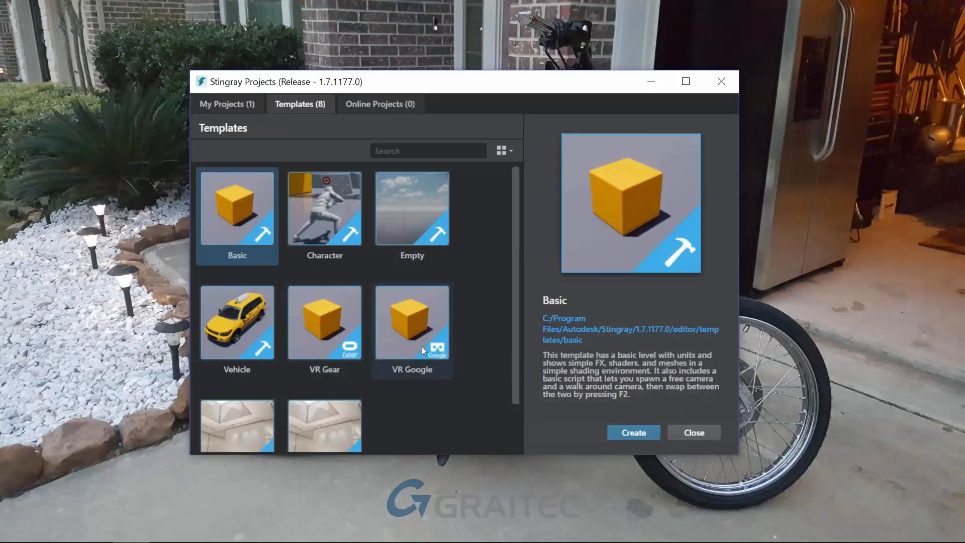
pyautogui.moveTo(516, 320); pyautogui.dragTo(512, 373)
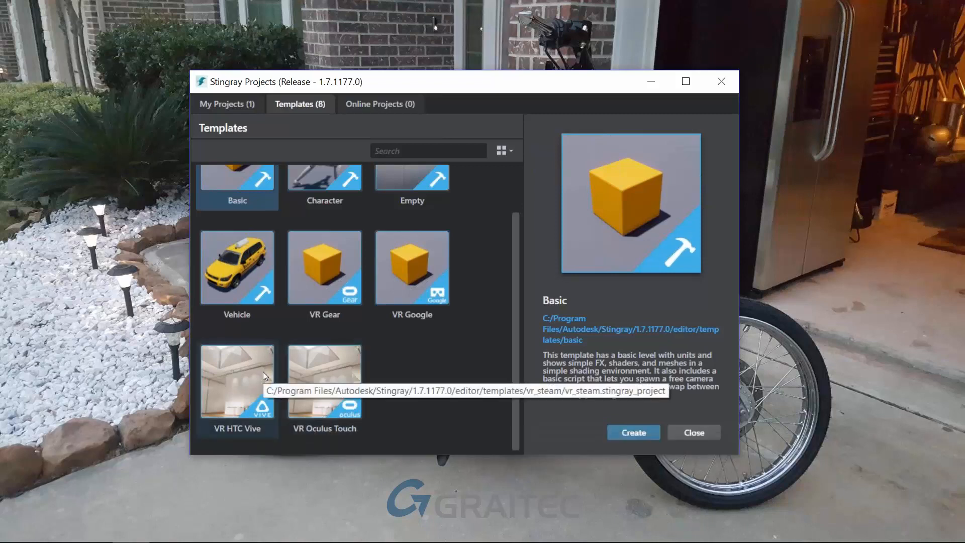
pyautogui.scroll(1, 409, 333)
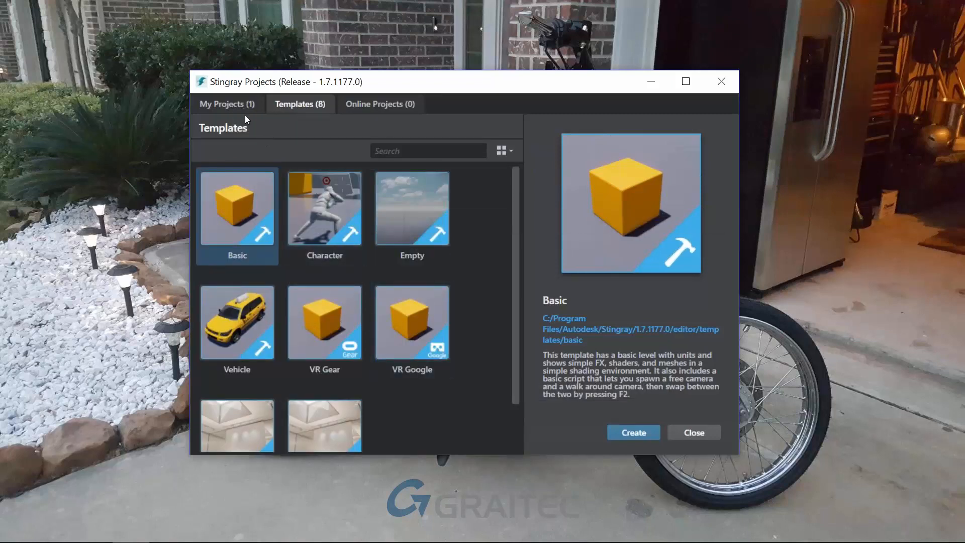
pyautogui.click(326, 234)
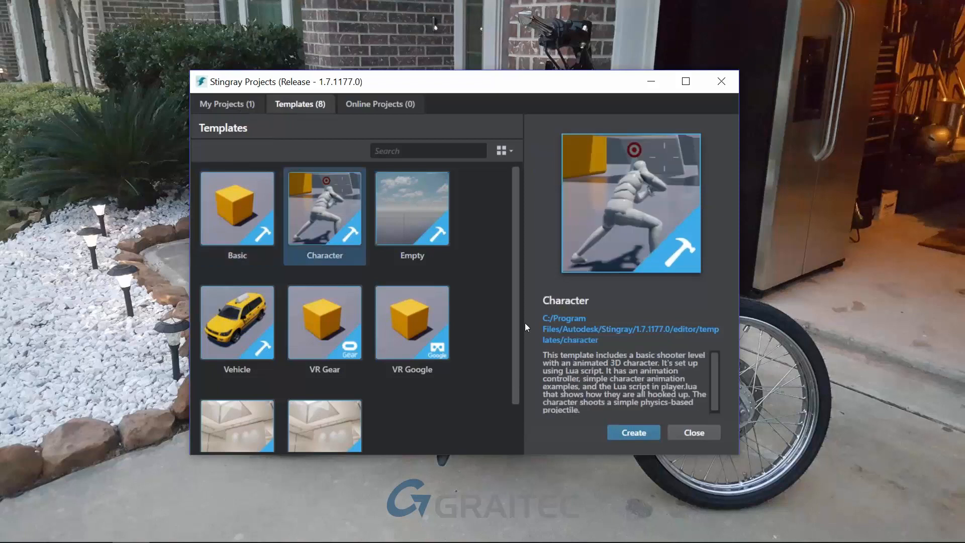
pyautogui.click(644, 435)
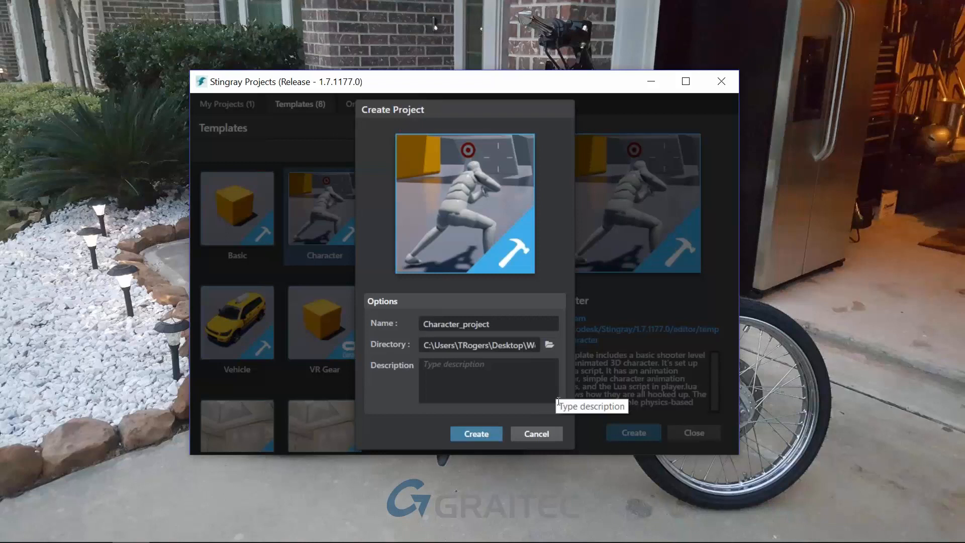
# - Name the new project Webinar and create it in the suggested directory
pyautogui.doubleClick(481, 324)
pyautogui.moveTo(482, 325); pyautogui.dragTo(420, 326)
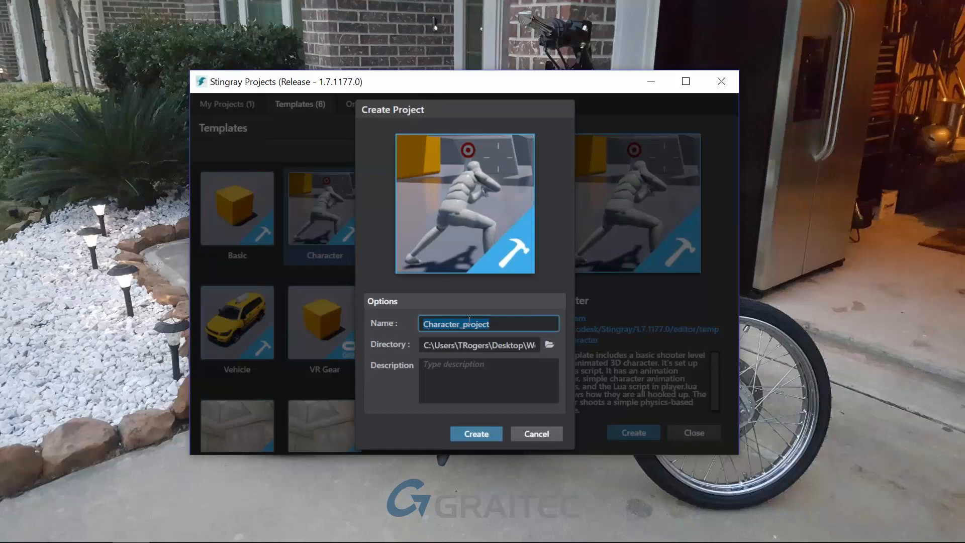
pyautogui.write('Wein')
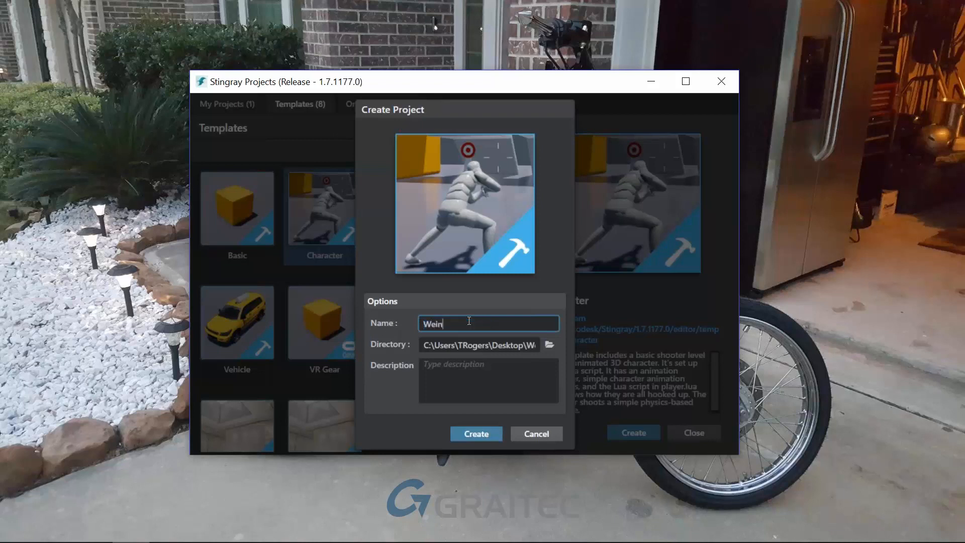
pyautogui.press('BackSpace')
pyautogui.press('BackSpace')
pyautogui.write('binar')
pyautogui.click(475, 433)
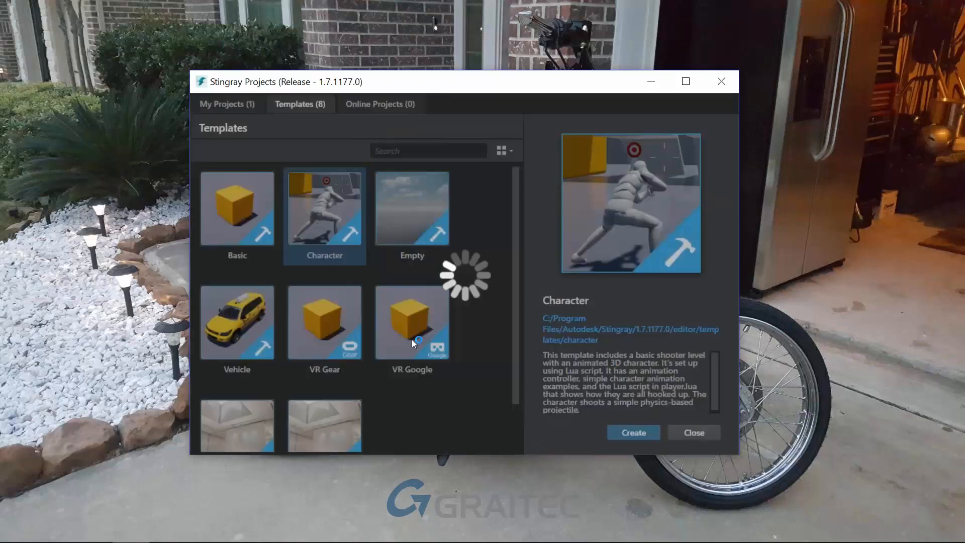
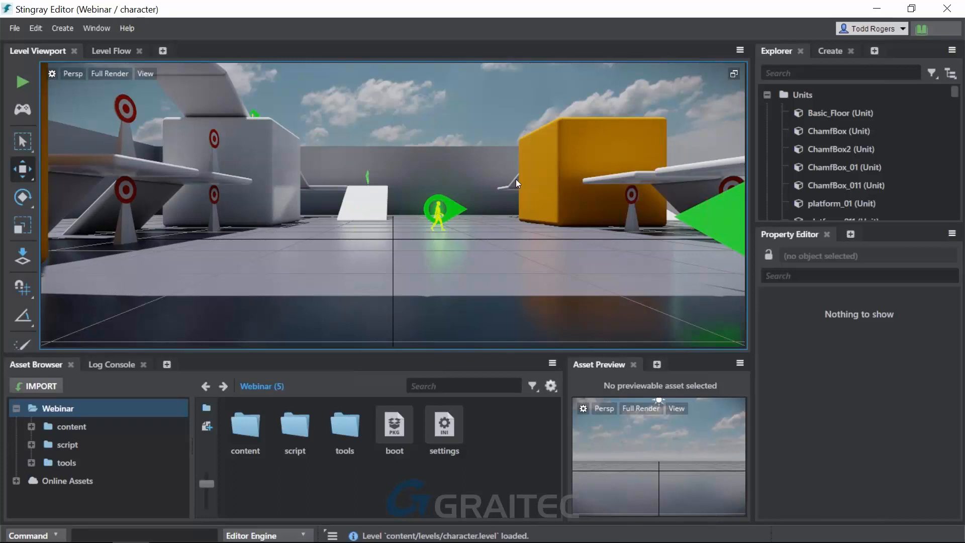
# - Delete the level's units from ChamfBox through player_start2, keeping Basic_Floor
pyautogui.click(861, 112)
pyautogui.scroll(-3, 858, 113)
pyautogui.scroll(3, 859, 112)
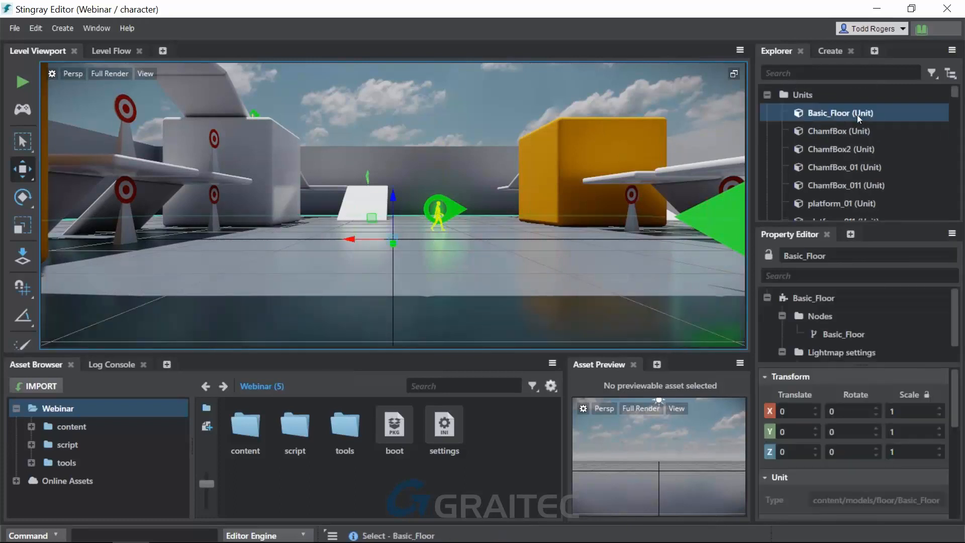
pyautogui.click(836, 128)
pyautogui.scroll(-5, 855, 131)
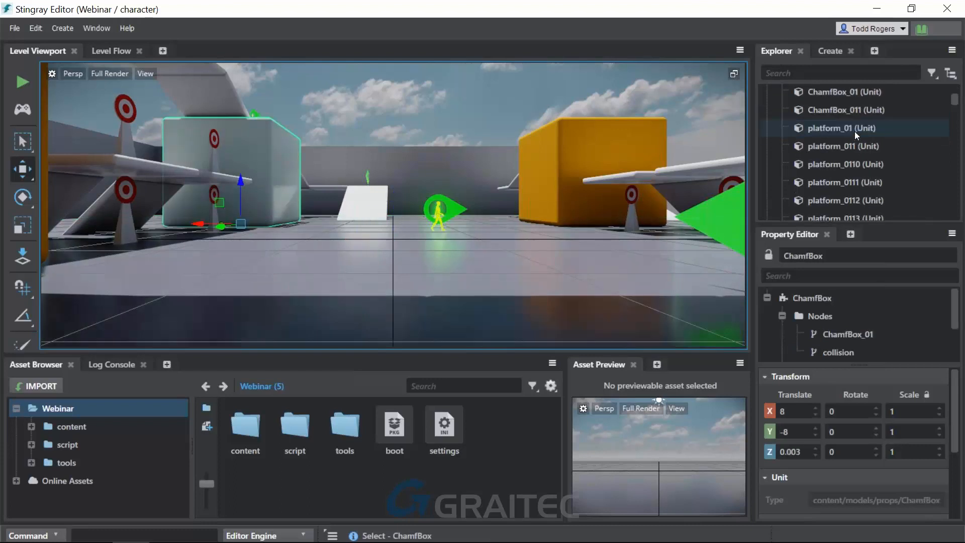
pyautogui.scroll(-5, 855, 132)
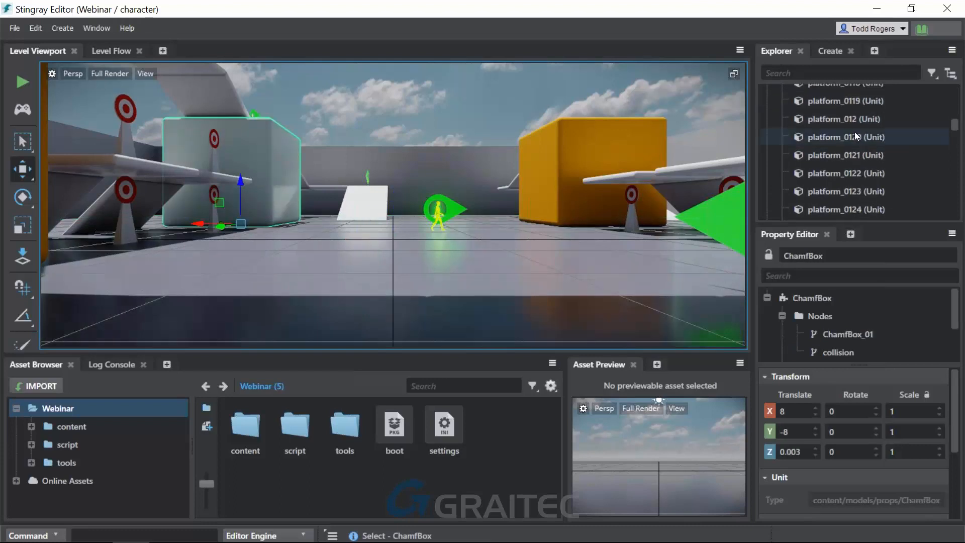
pyautogui.scroll(-4, 854, 132)
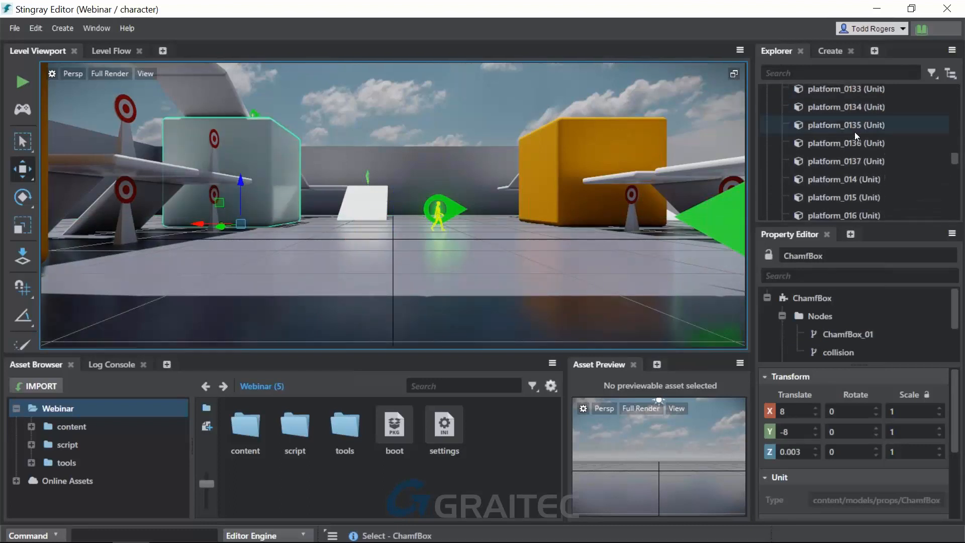
pyautogui.scroll(-5, 855, 131)
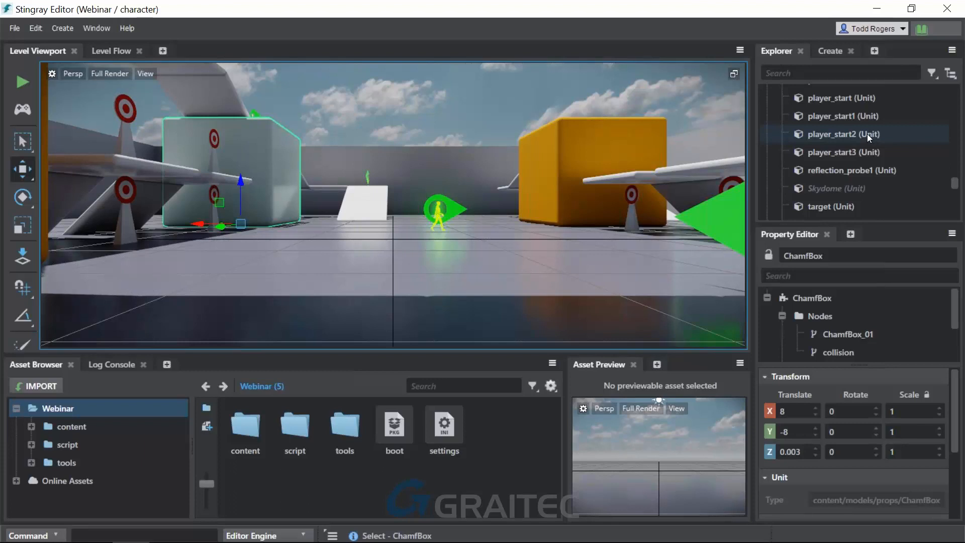
pyautogui.keyDown('shift'); pyautogui.click(867, 133); pyautogui.keyUp('shift')
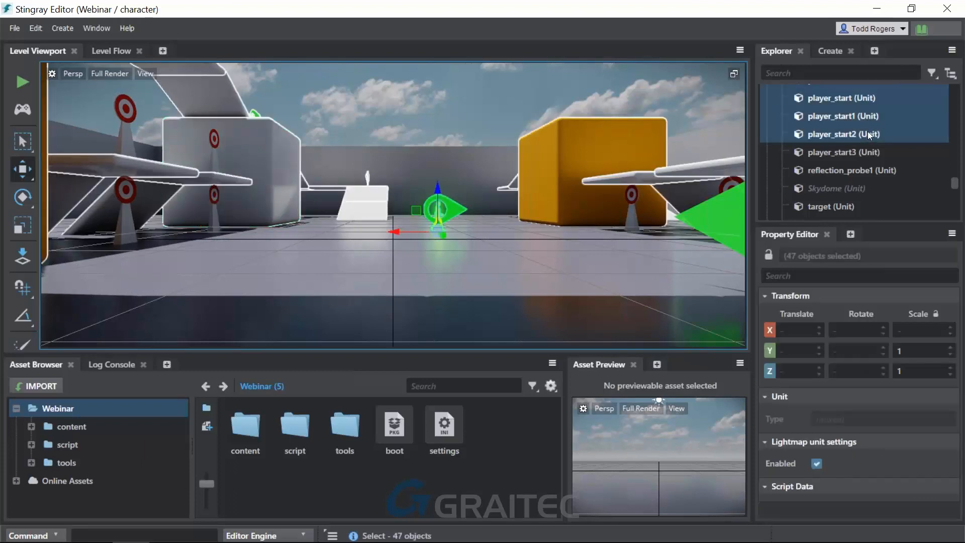
pyautogui.rightClick(868, 131)
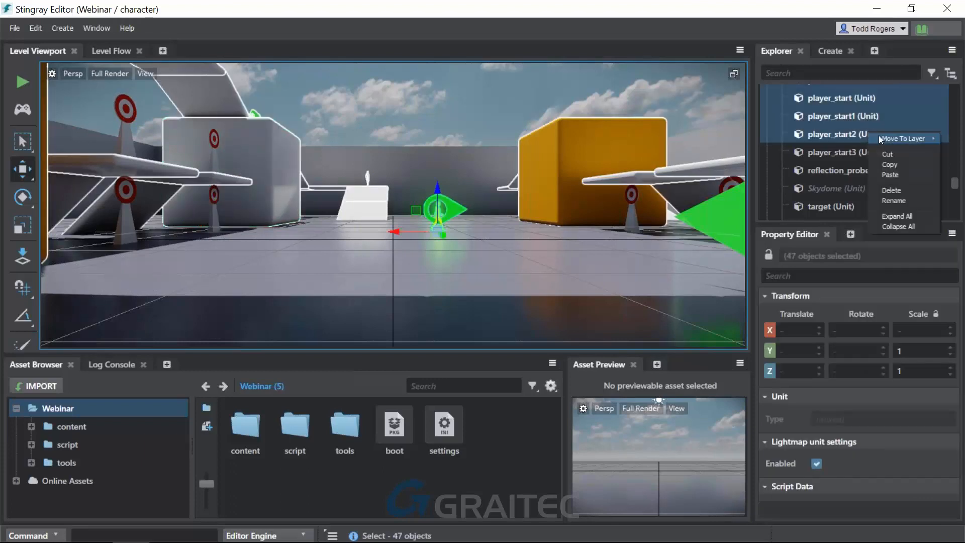
pyautogui.click(897, 189)
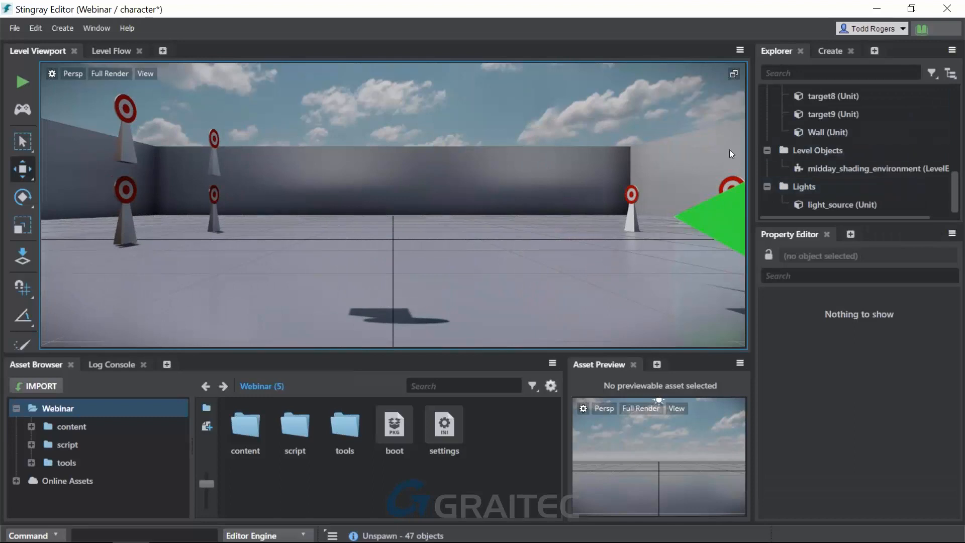
# - Delete all target units and the Wall unit from the level
pyautogui.scroll(5, 845, 131)
pyautogui.scroll(-2, 852, 145)
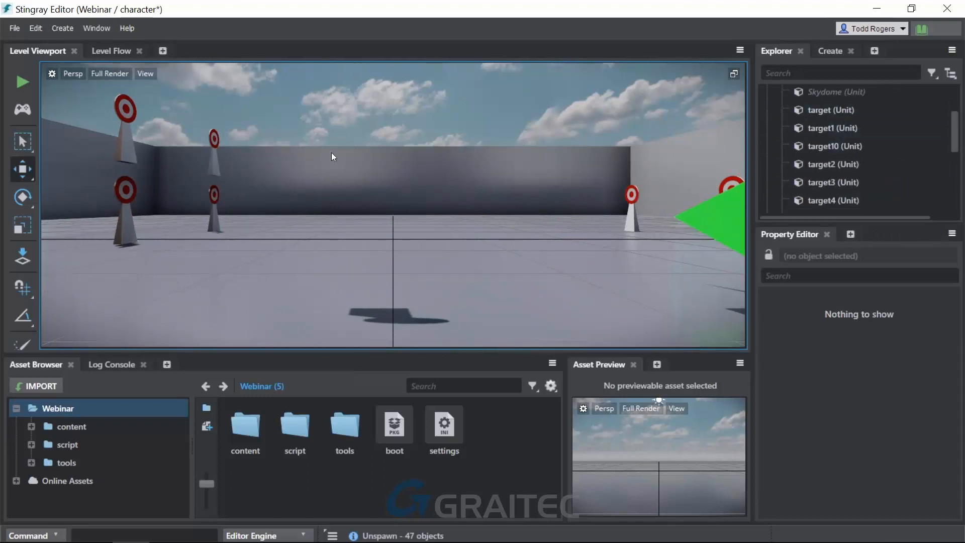
pyautogui.click(831, 109)
pyautogui.scroll(-3, 845, 146)
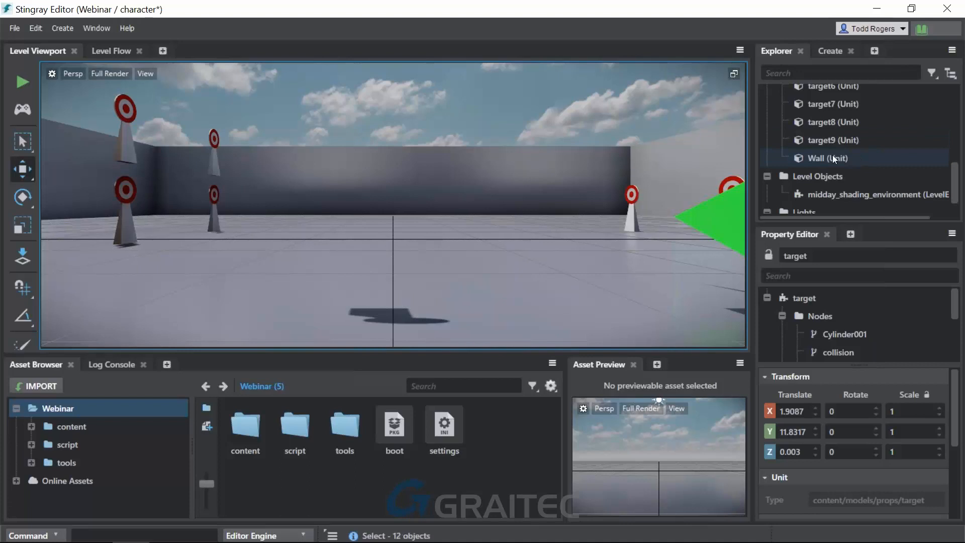
pyautogui.keyDown('shift'); pyautogui.click(832, 155); pyautogui.keyUp('shift')
pyautogui.rightClick(833, 155)
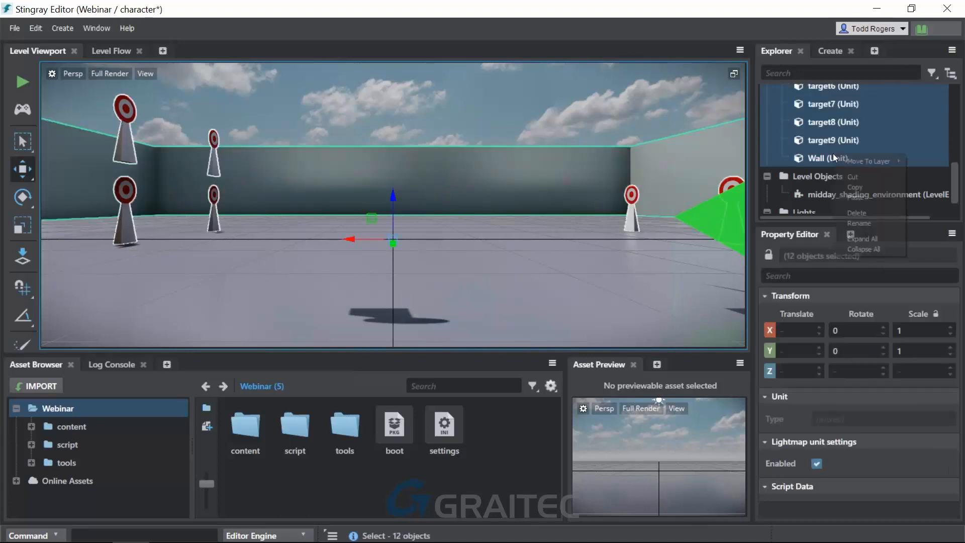
pyautogui.click(861, 213)
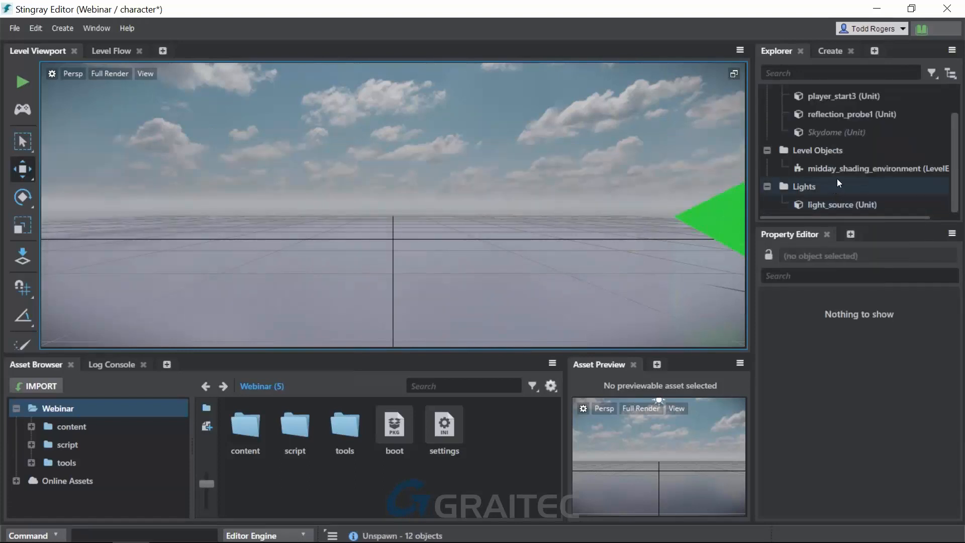
pyautogui.scroll(1, 826, 199)
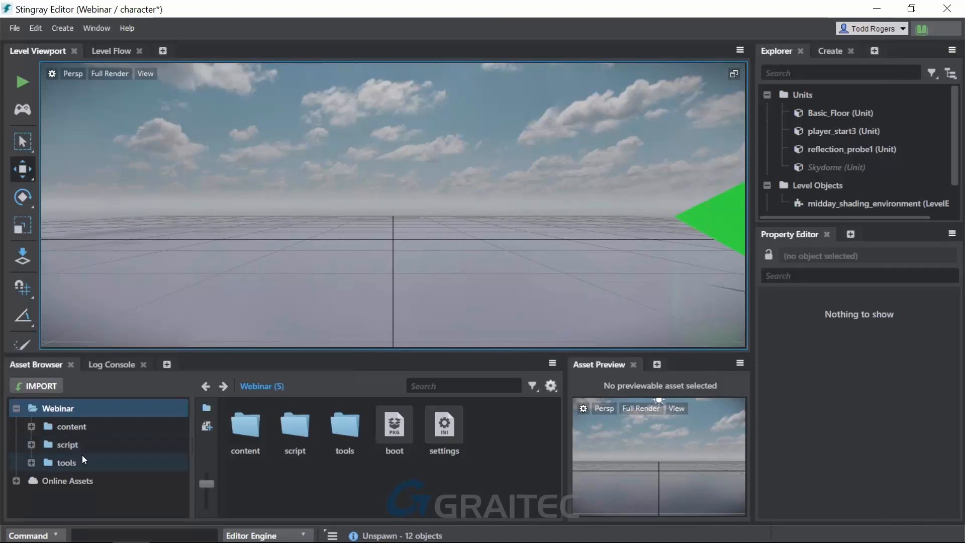
# - Open the models folder inside the Webinar project's content folder
pyautogui.click(67, 425)
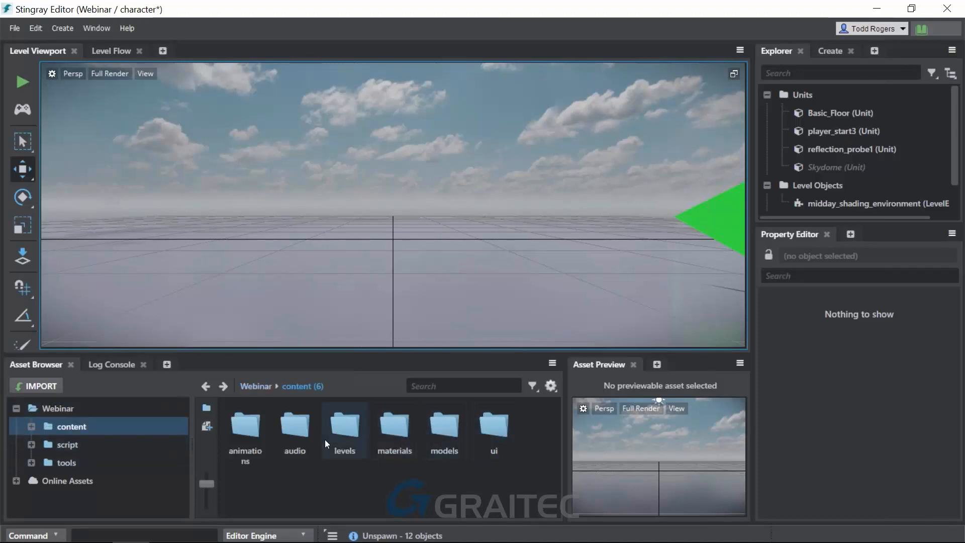
pyautogui.doubleClick(452, 431)
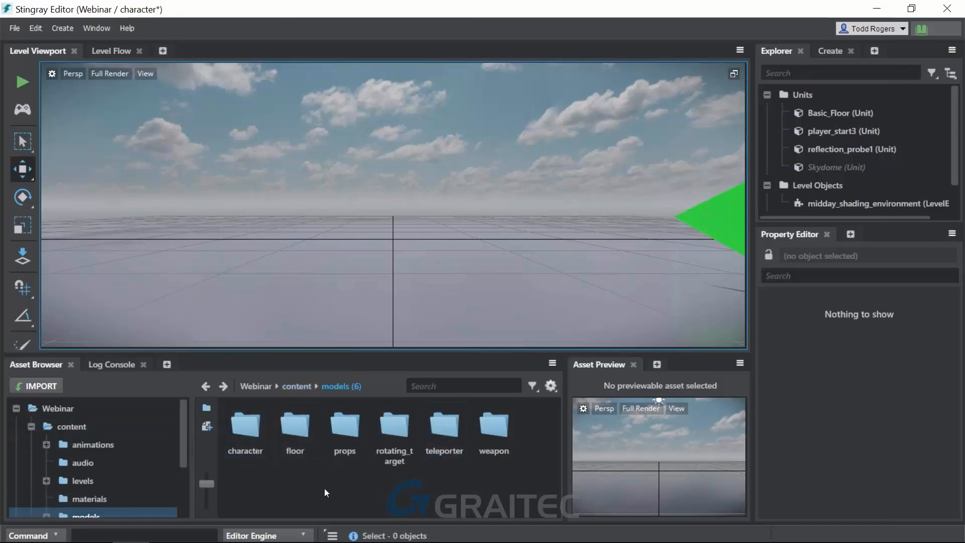
pyautogui.scroll(-3, 94, 451)
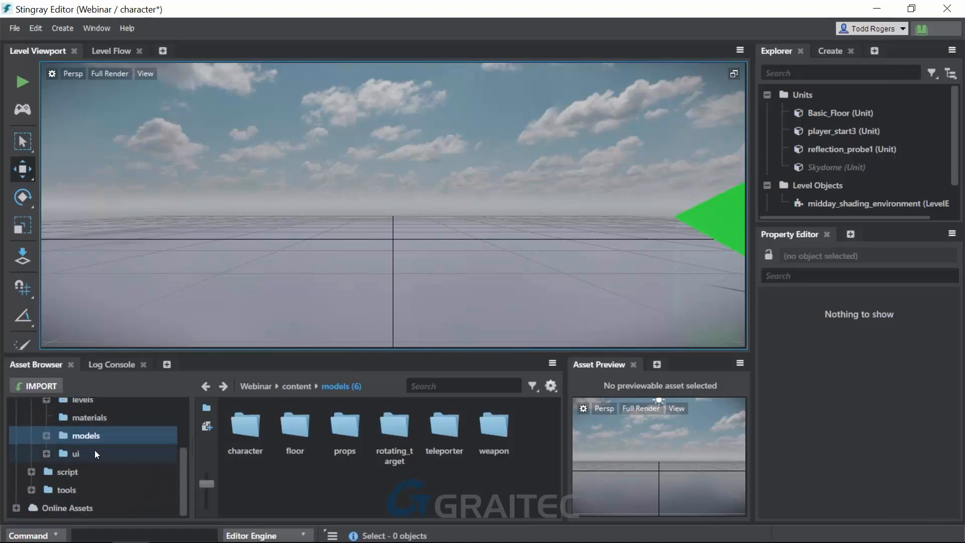
# - Create a folder named Site inside the Webinar project's models folder and open it
pyautogui.click(95, 415)
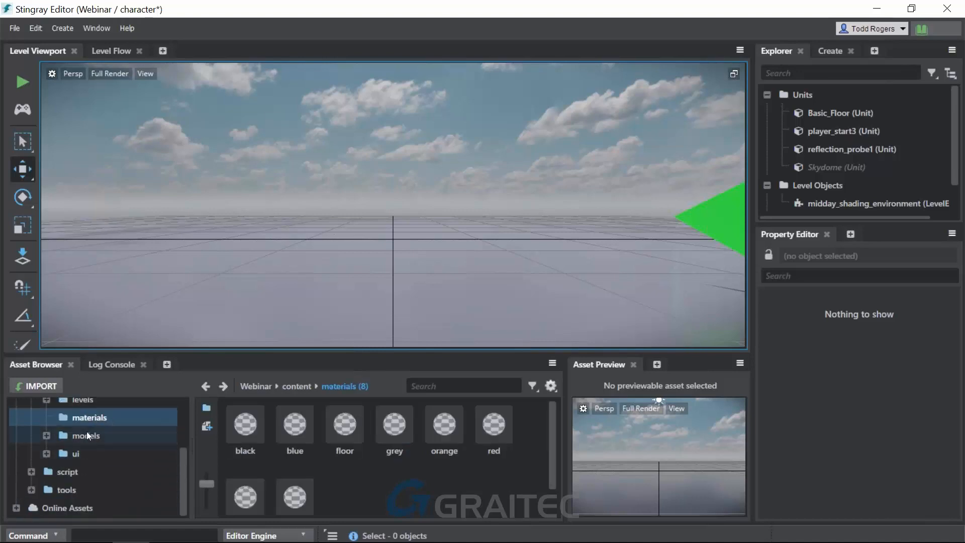
pyautogui.click(86, 435)
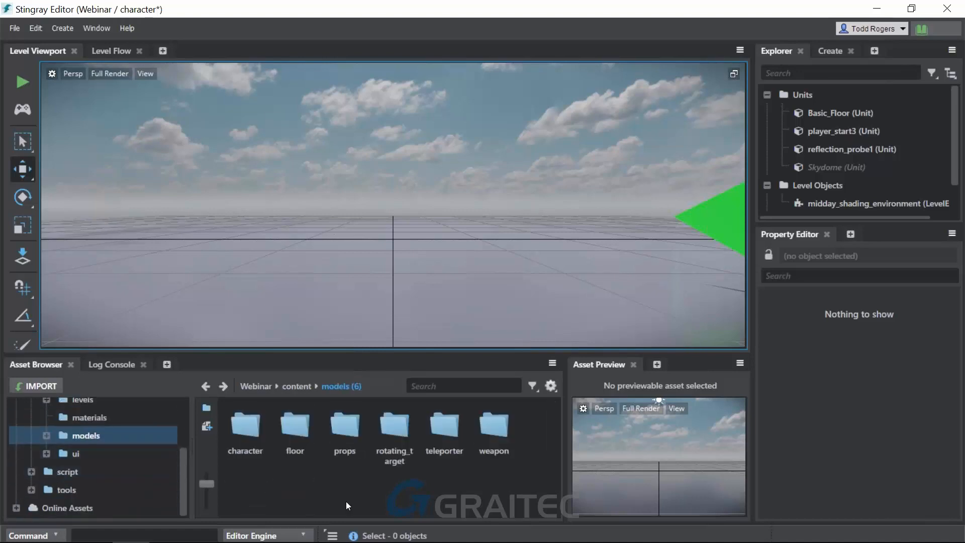
pyautogui.rightClick(370, 485)
pyautogui.moveTo(411, 452)
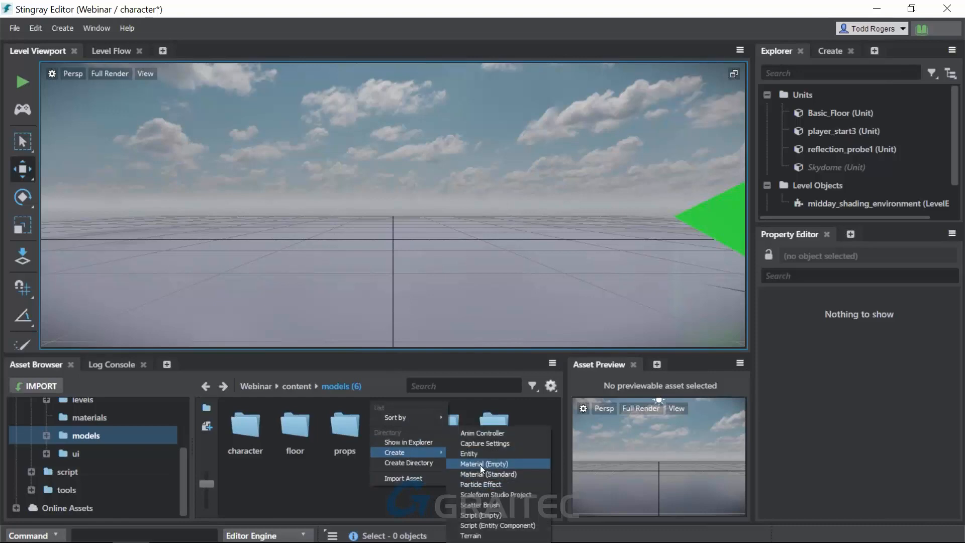
pyautogui.click(403, 464)
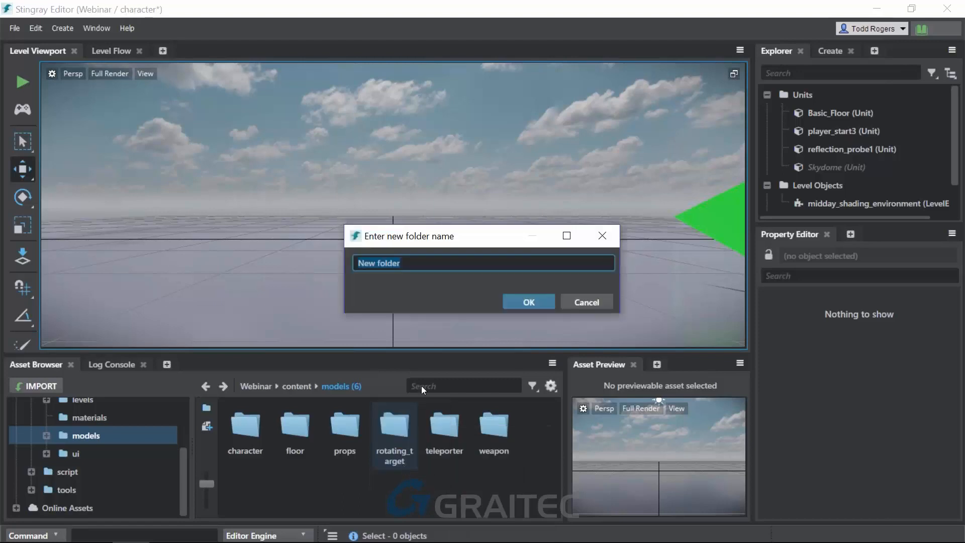
pyautogui.write('Site')
pyautogui.press('Return')
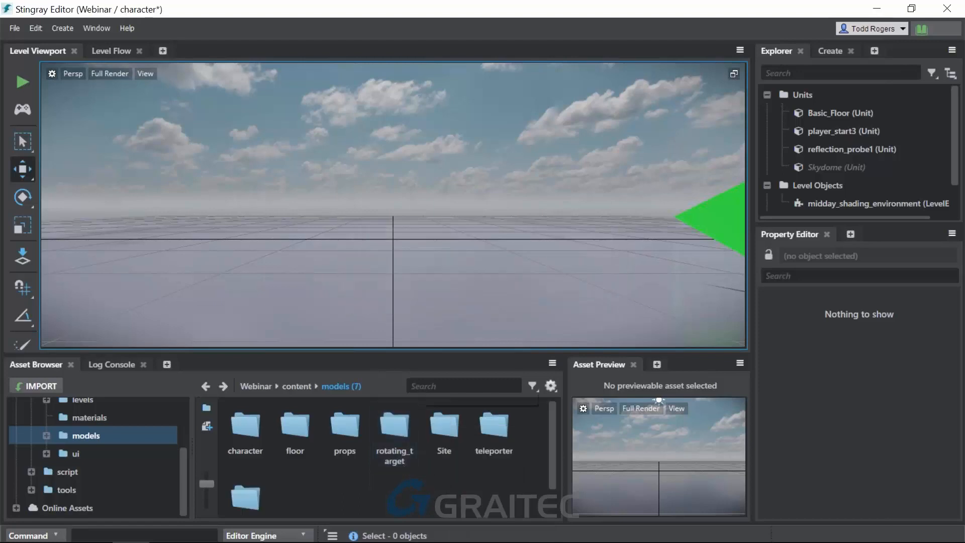
pyautogui.doubleClick(447, 438)
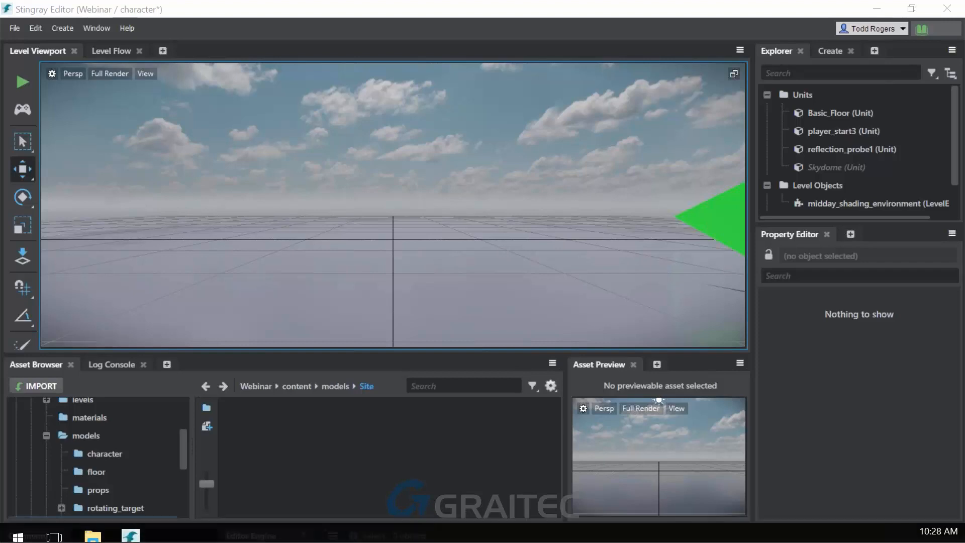
# - Bring Site_Stingray.FBX from the desktop's Webinar folder into the project's Site folder for import
pyautogui.press('super+e')
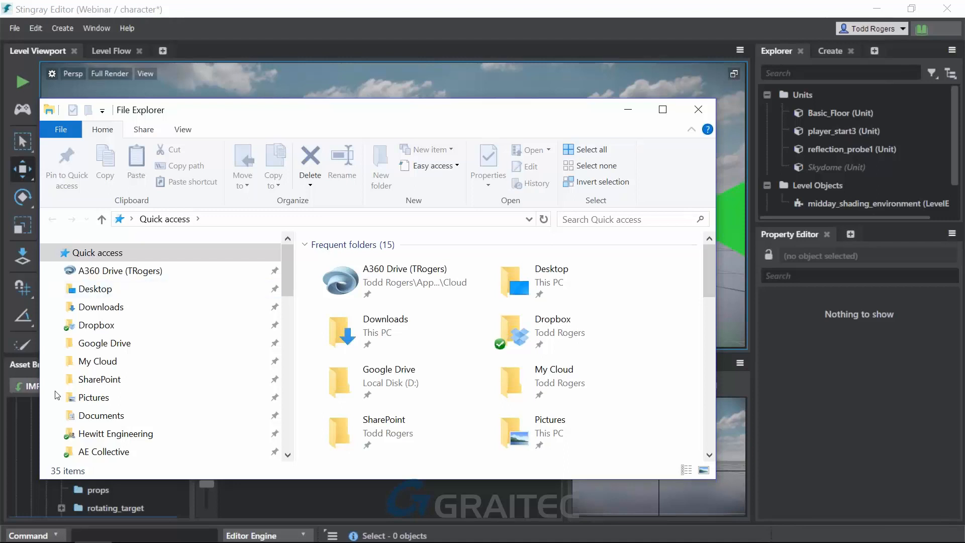
pyautogui.click(181, 290)
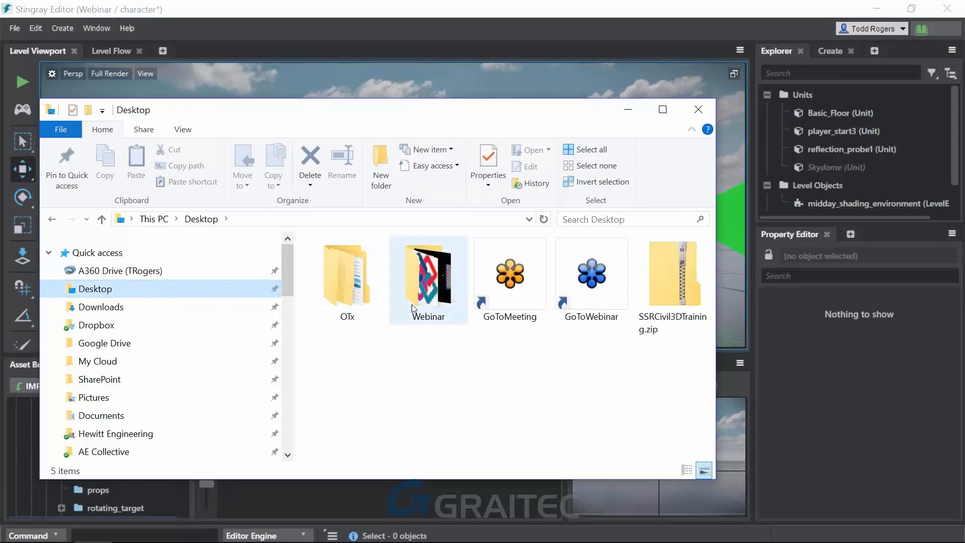
pyautogui.click(412, 271)
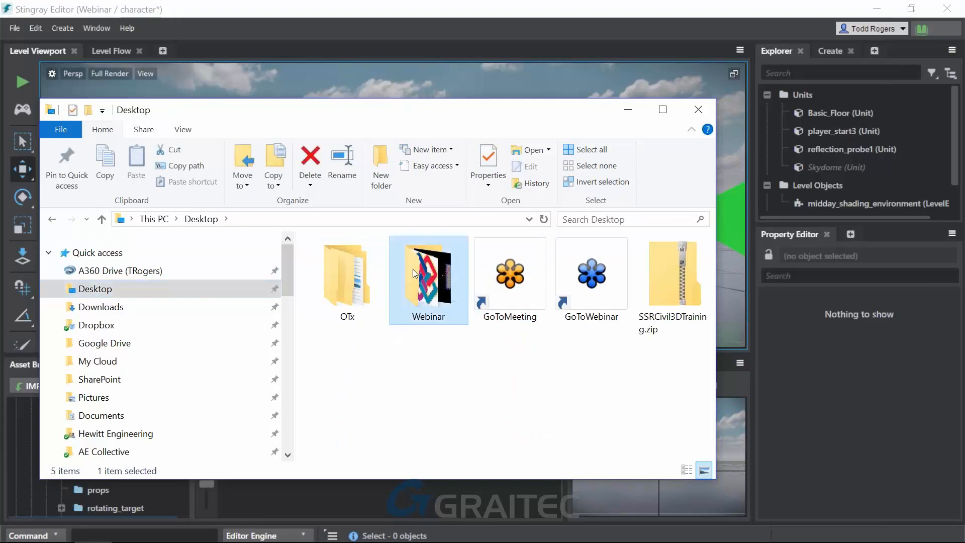
pyautogui.doubleClick(413, 270)
pyautogui.moveTo(376, 409); pyautogui.dragTo(427, 502)
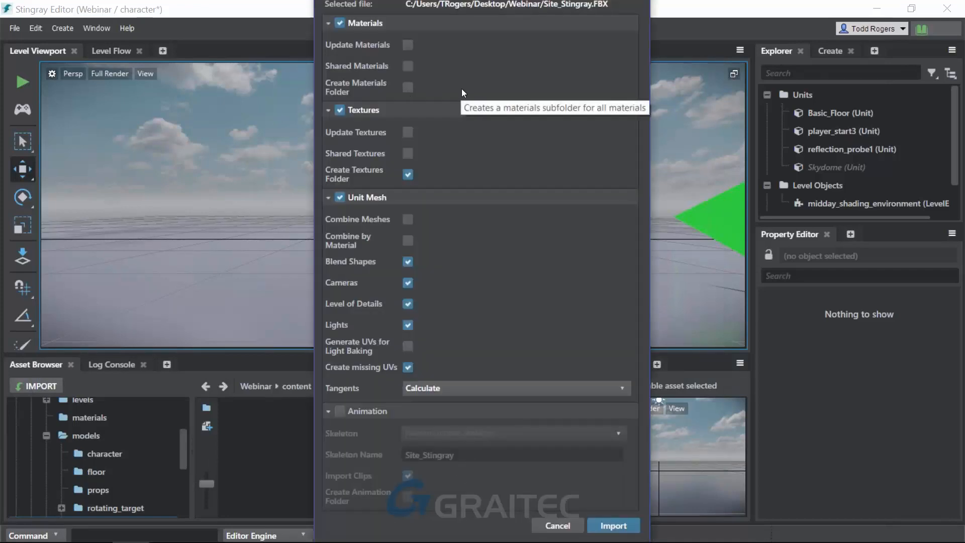
# - Import the FBX with Update Materials, Create Materials Folder and Update Textures enabled, and Blend Shapes, Cameras and Level of Details disabled
pyautogui.click(408, 44)
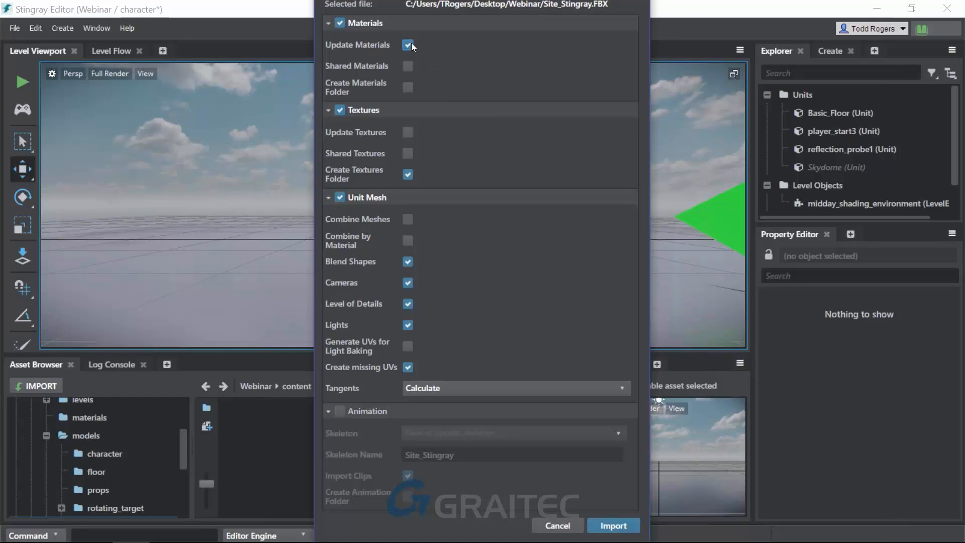
pyautogui.click(408, 89)
pyautogui.click(407, 133)
pyautogui.click(408, 261)
pyautogui.click(408, 282)
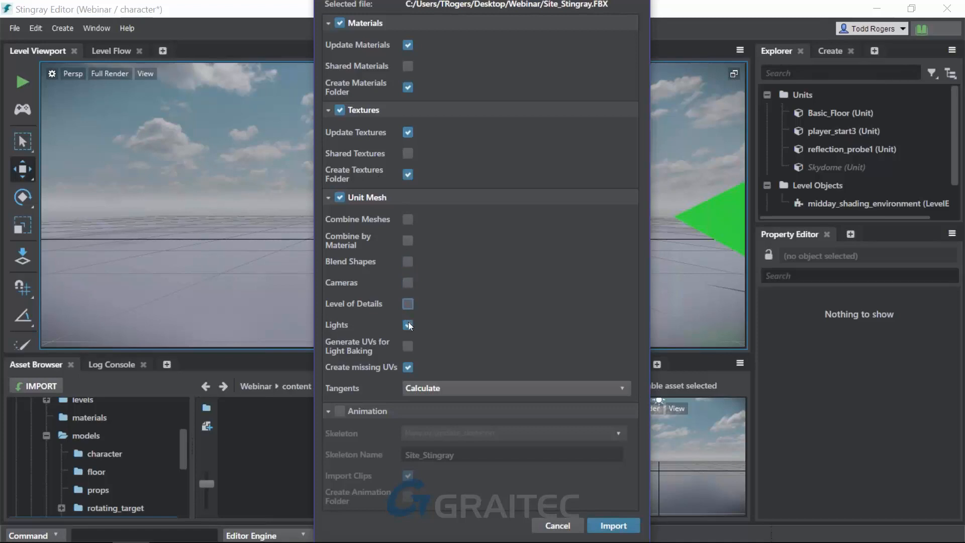
pyautogui.click(408, 344)
pyautogui.click(614, 525)
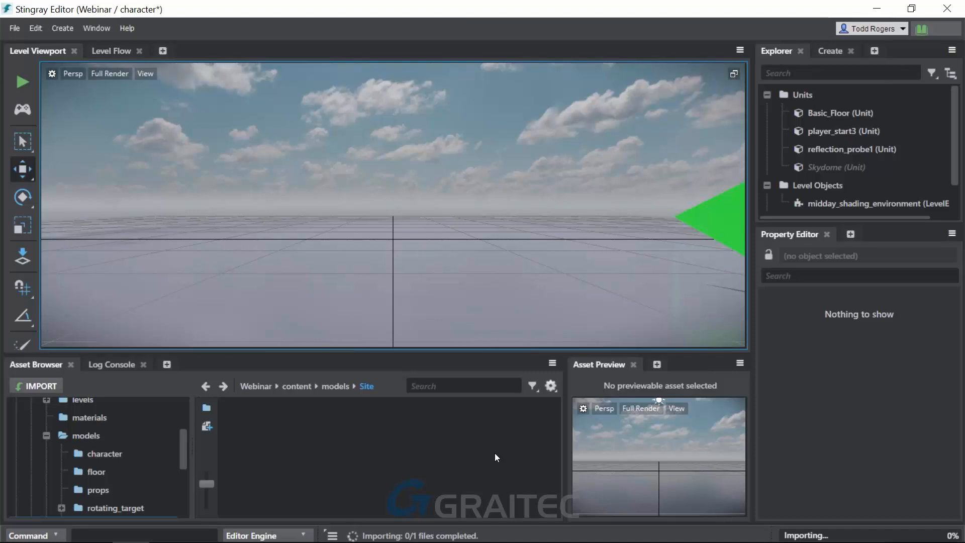
pyautogui.moveTo(394, 246); pyautogui.dragTo(416, 277)
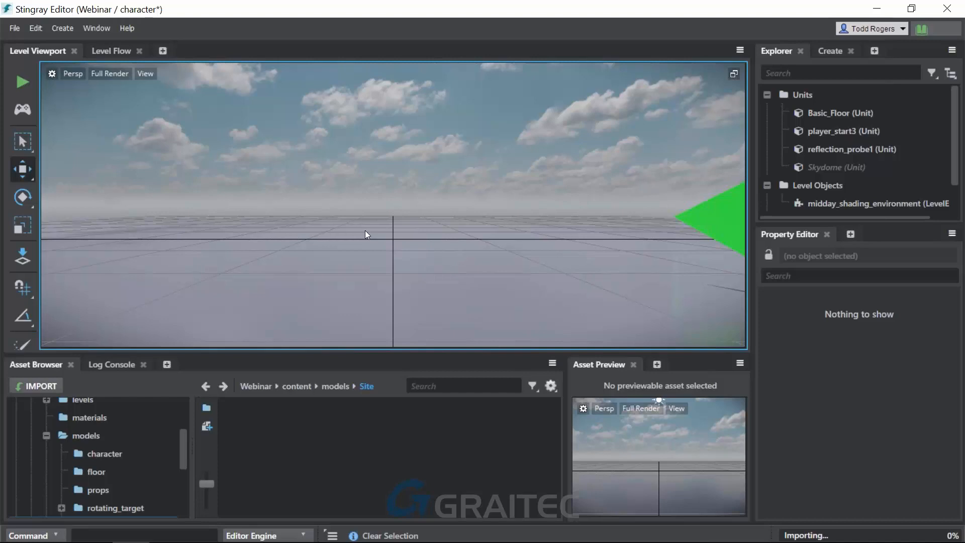
pyautogui.click(830, 114)
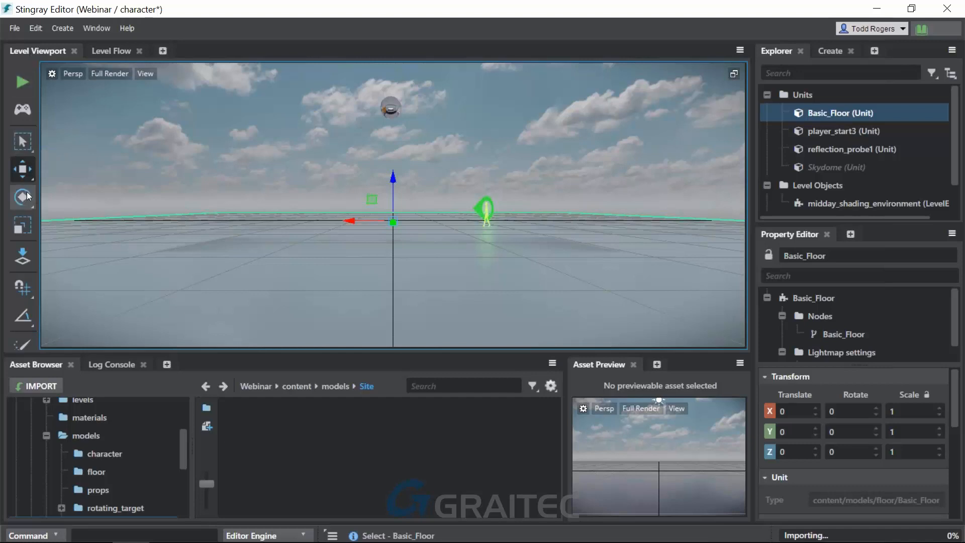
pyautogui.click(64, 28)
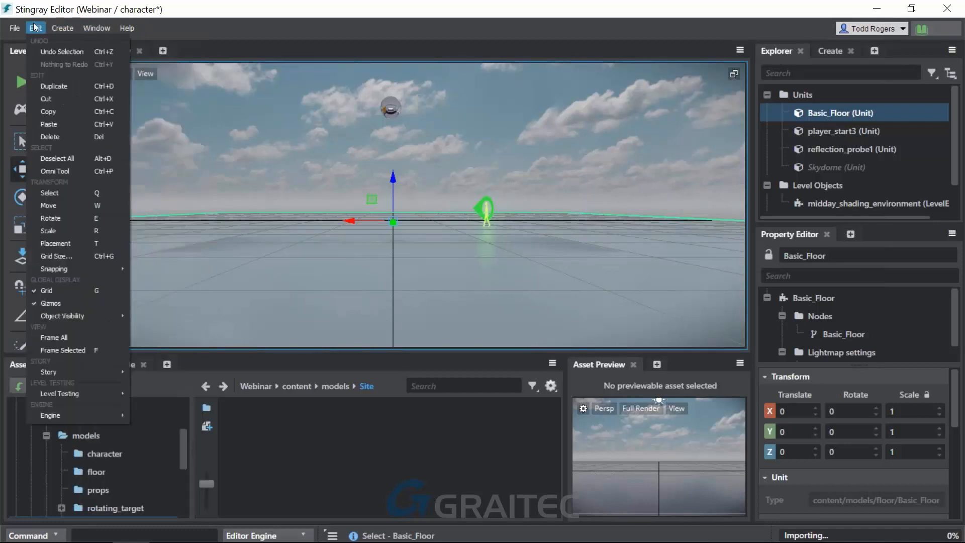
pyautogui.moveTo(20, 31)
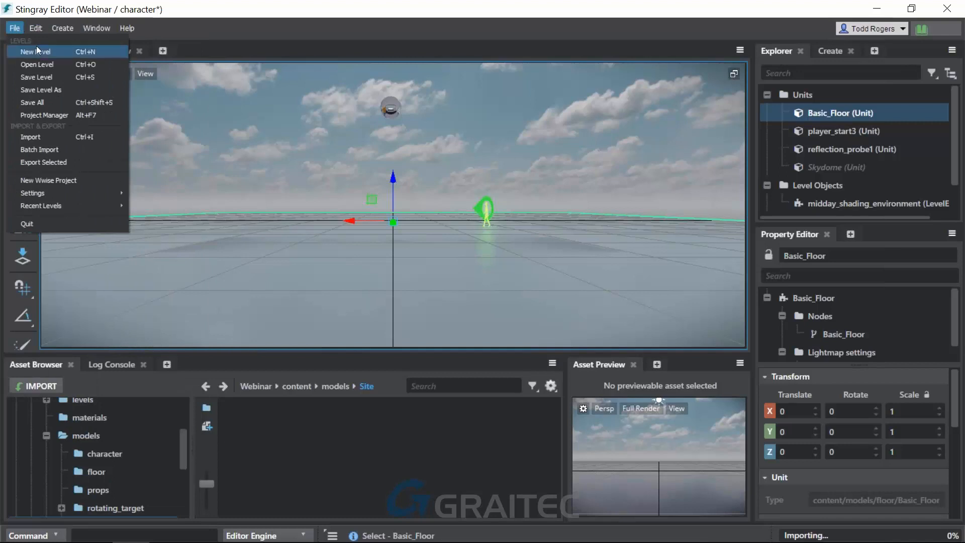
pyautogui.click(189, 9)
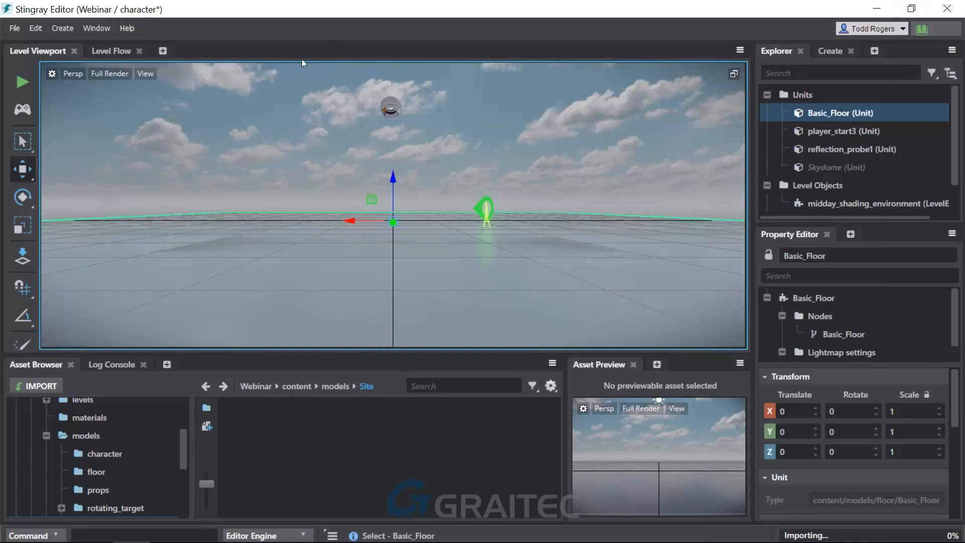
# - Quit the editor without saving the character level and open the existing Site project instead
pyautogui.click(17, 29)
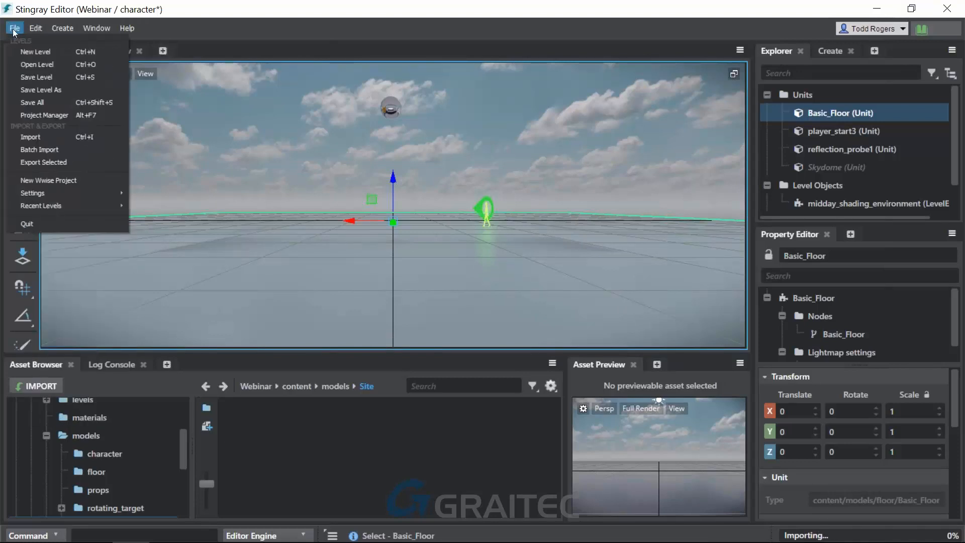
pyautogui.click(77, 225)
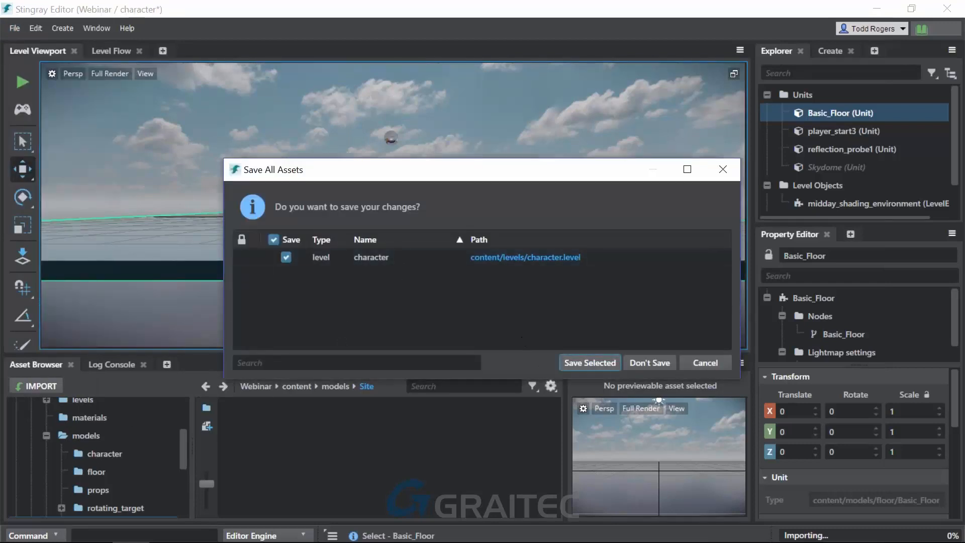
pyautogui.click(640, 362)
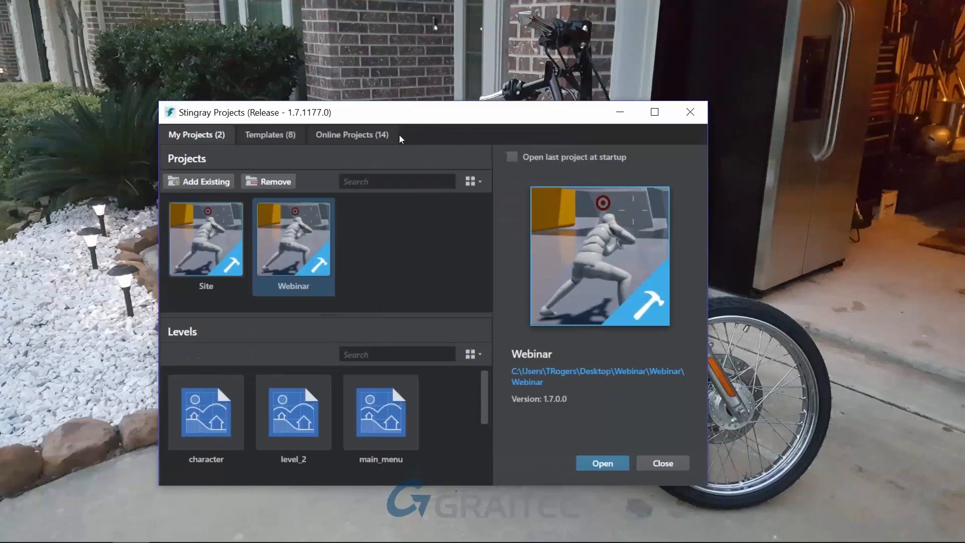
pyautogui.click(209, 253)
pyautogui.click(602, 463)
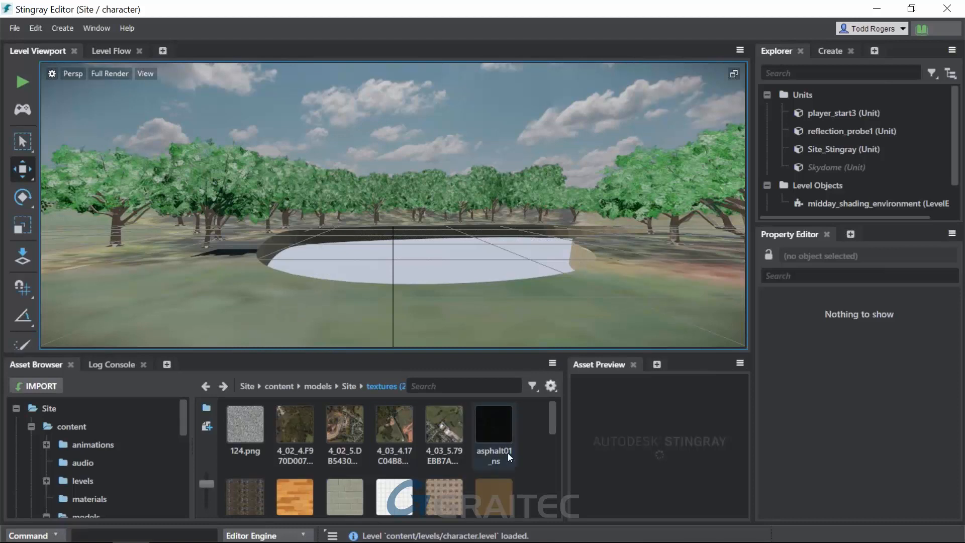
# - Open the Site folder inside the Site project's models folder
pyautogui.scroll(-5, 155, 471)
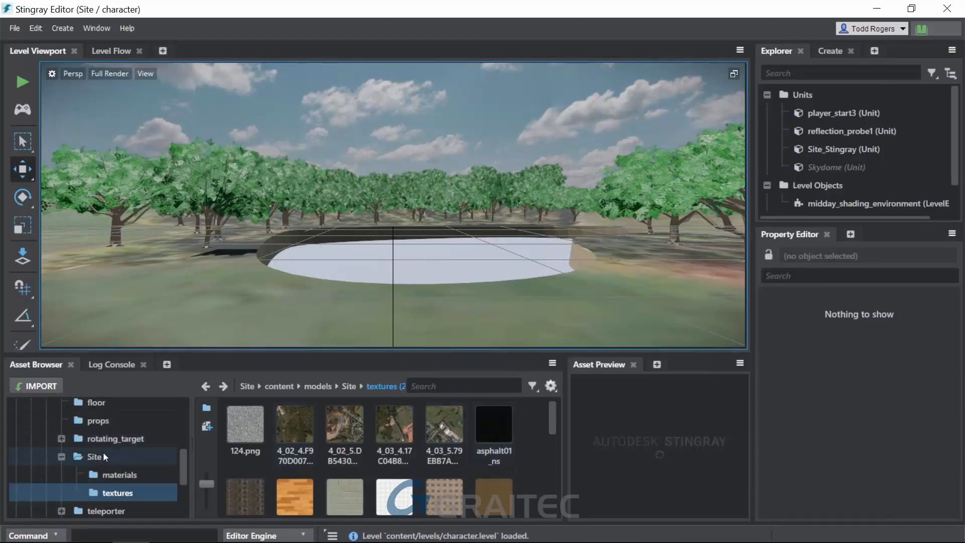
pyautogui.scroll(5, 99, 440)
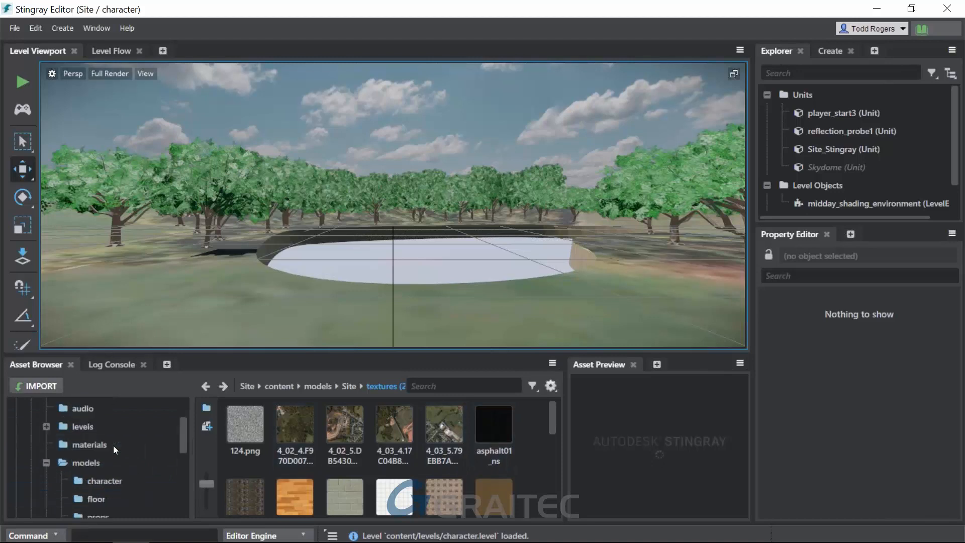
pyautogui.scroll(-2, 110, 449)
pyautogui.click(89, 441)
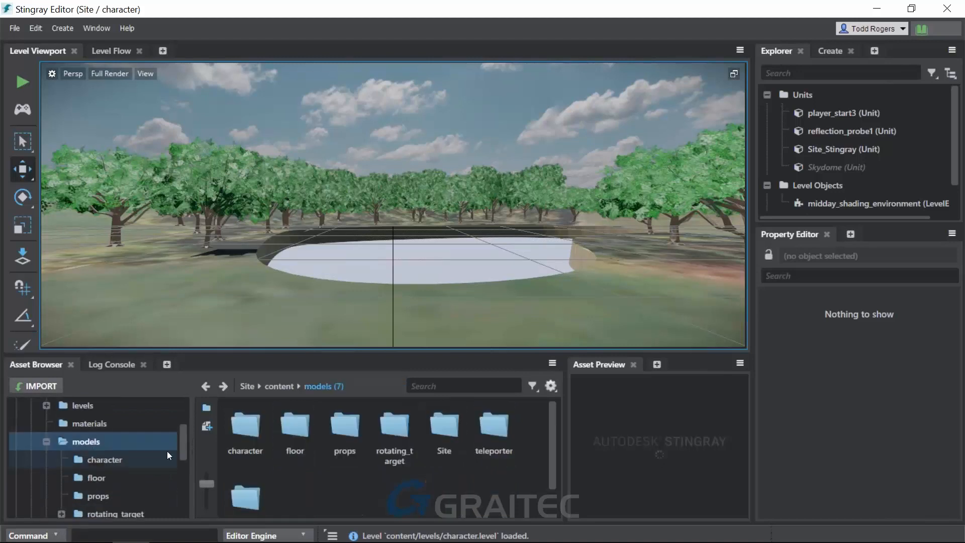
pyautogui.click(445, 424)
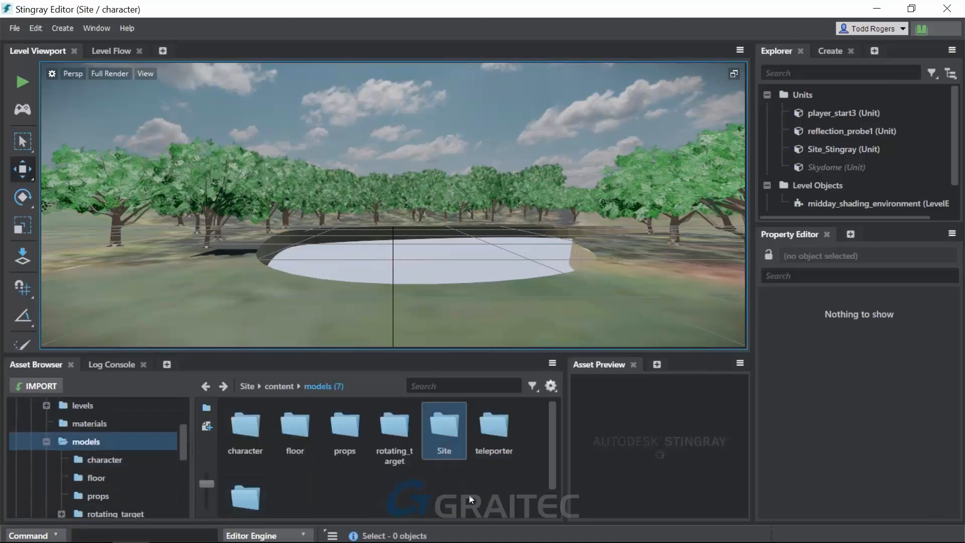
pyautogui.rightClick(440, 440)
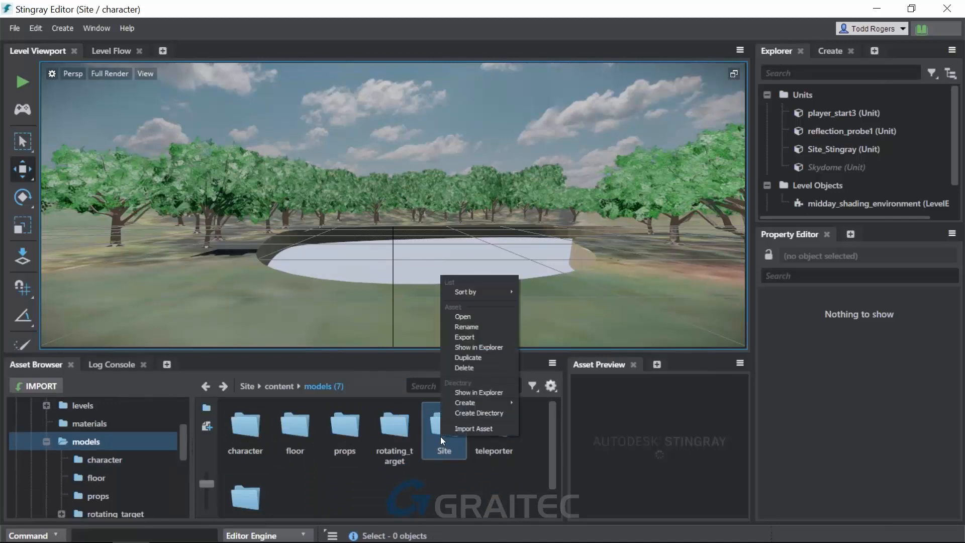
pyautogui.click(465, 317)
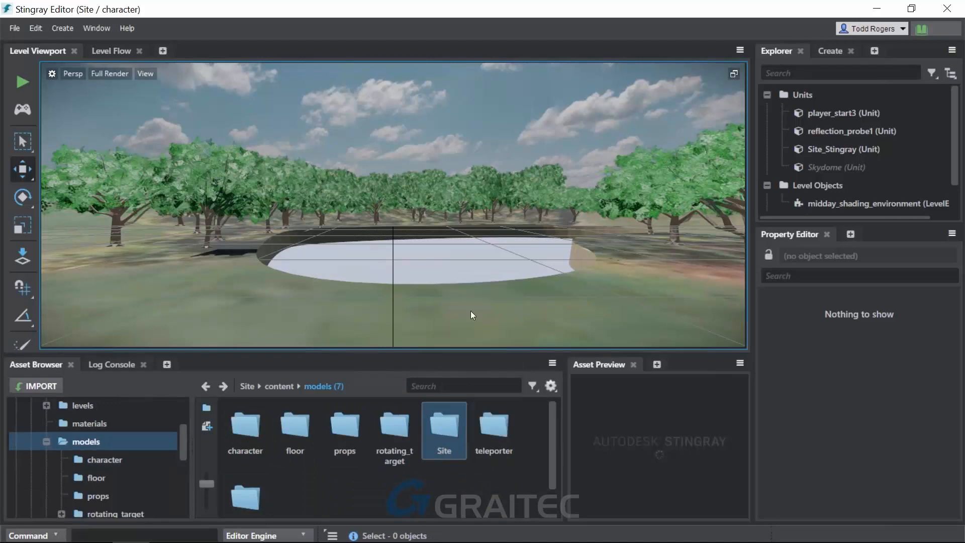
pyautogui.doubleClick(440, 442)
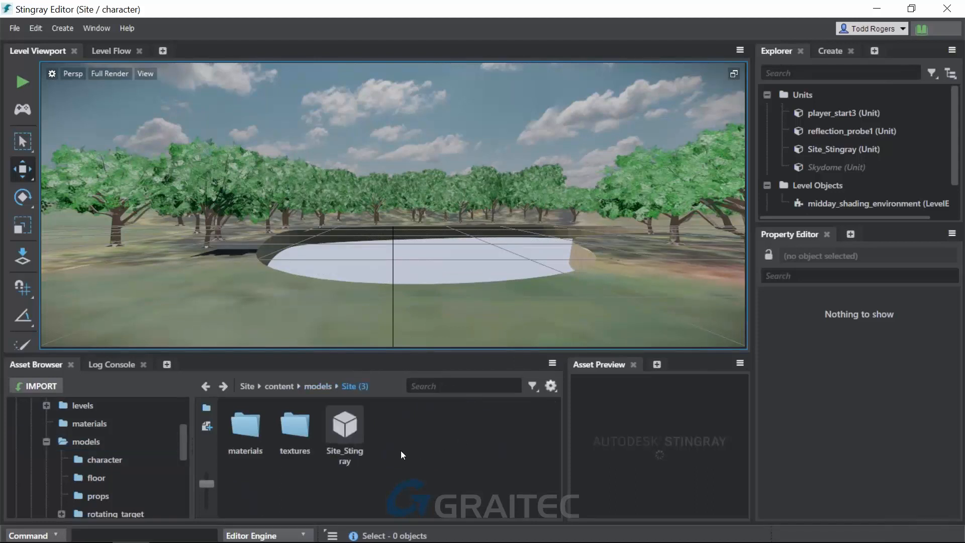
# - Open the Site_Stingray unit in a maximized Unit Editor
pyautogui.click(342, 424)
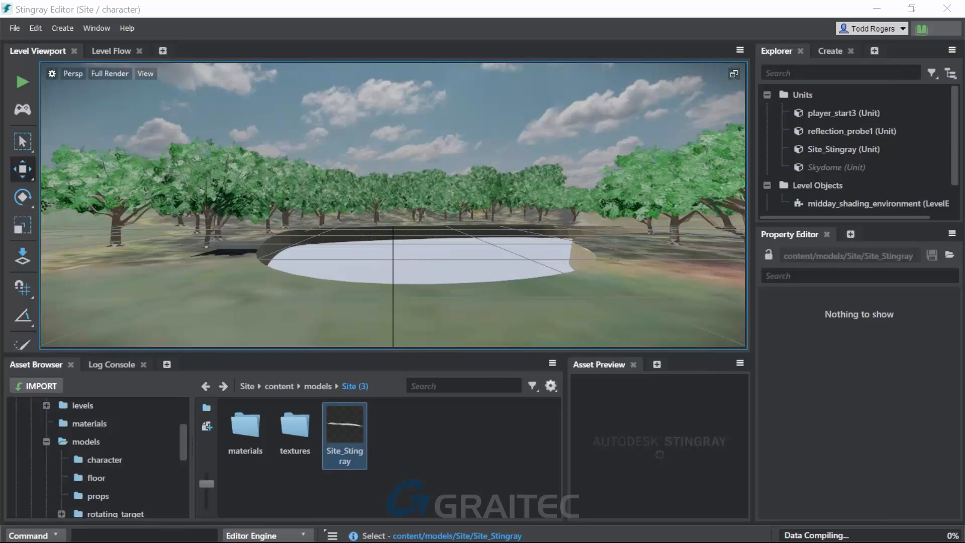
pyautogui.moveTo(0, 30); pyautogui.dragTo(441, 34)
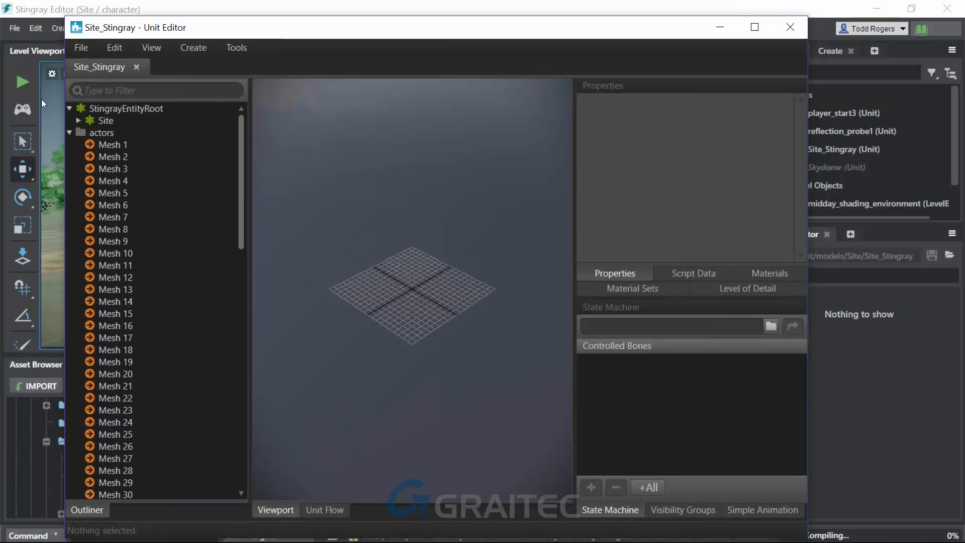
pyautogui.click(755, 28)
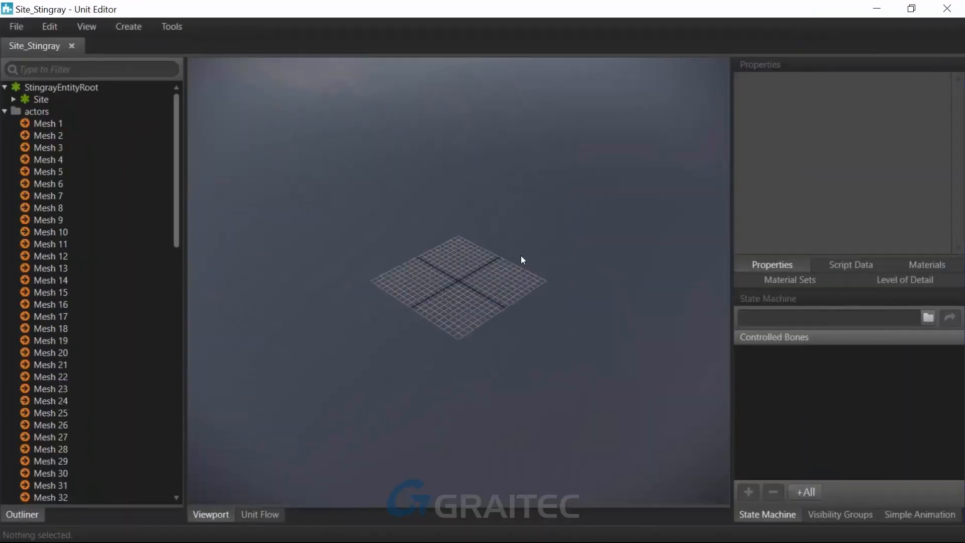
# - Select all elements of the Site_Stingray unit, including the Site node and every mesh actor
pyautogui.scroll(-2, 476, 338)
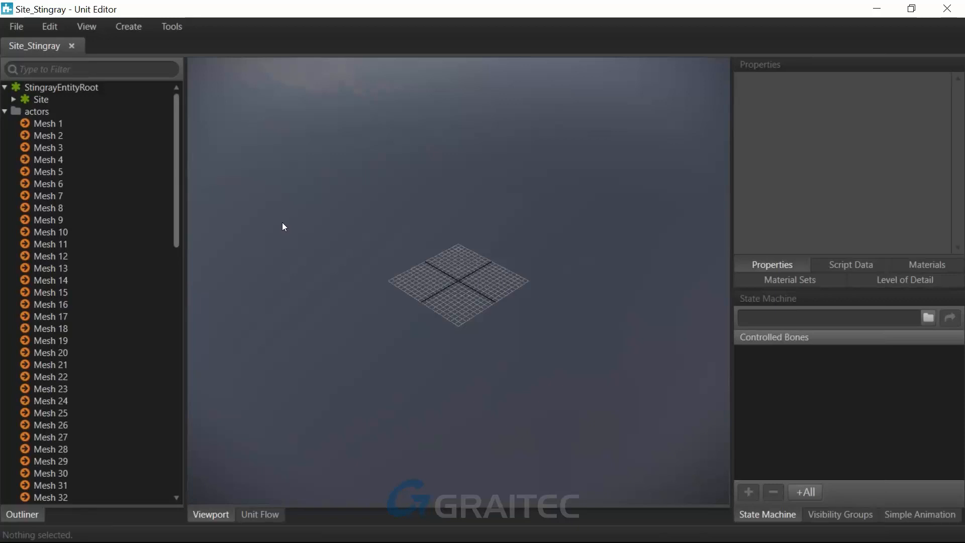
pyautogui.click(46, 100)
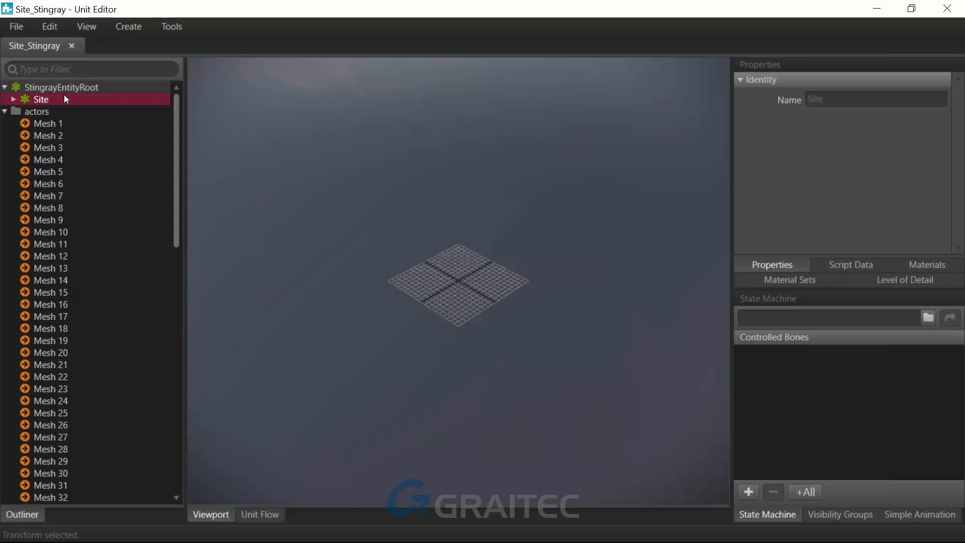
pyautogui.hotkey('ctrl', 'a')
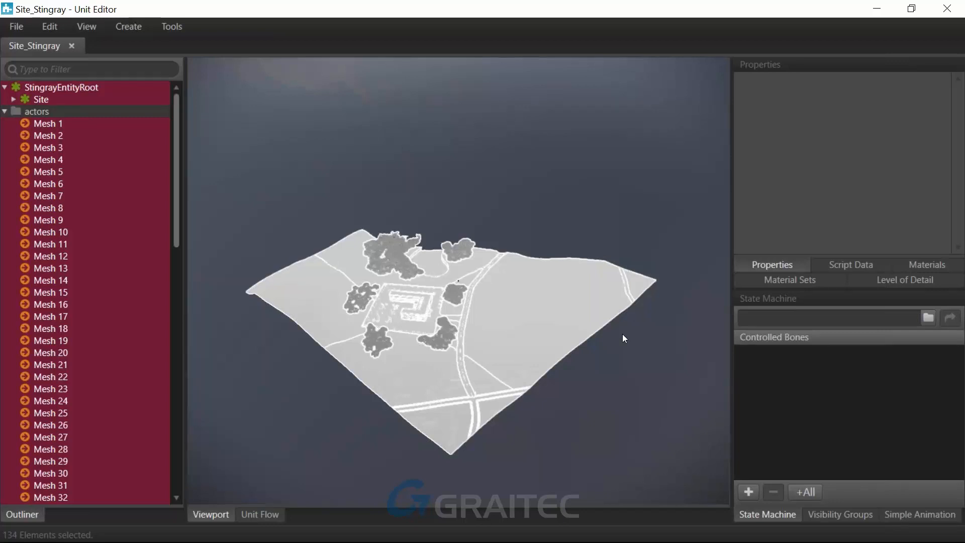
# - Select all meshes of the Site_Stingray unit and examine their level of detail, rendering, culling and general settings
pyautogui.click(340, 204)
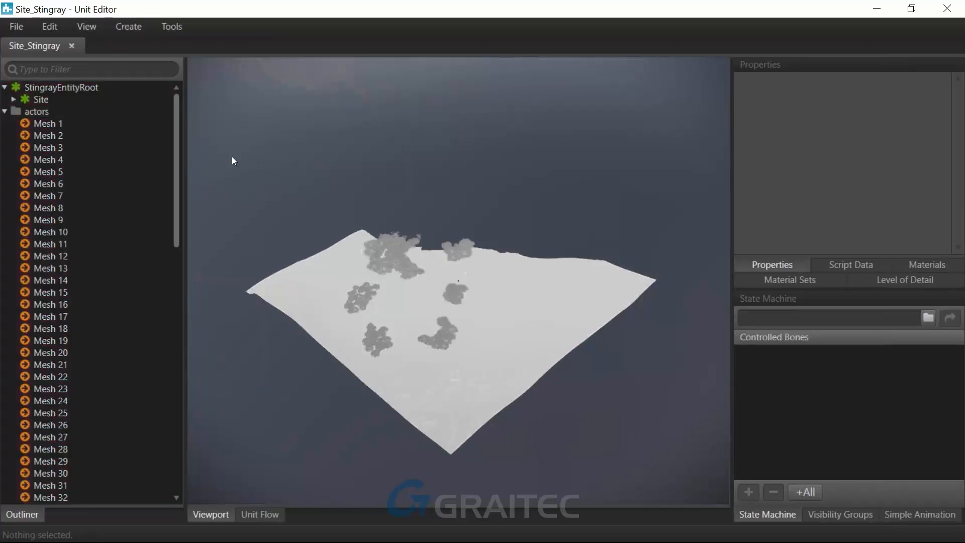
pyautogui.hotkey('ctrl', 'a')
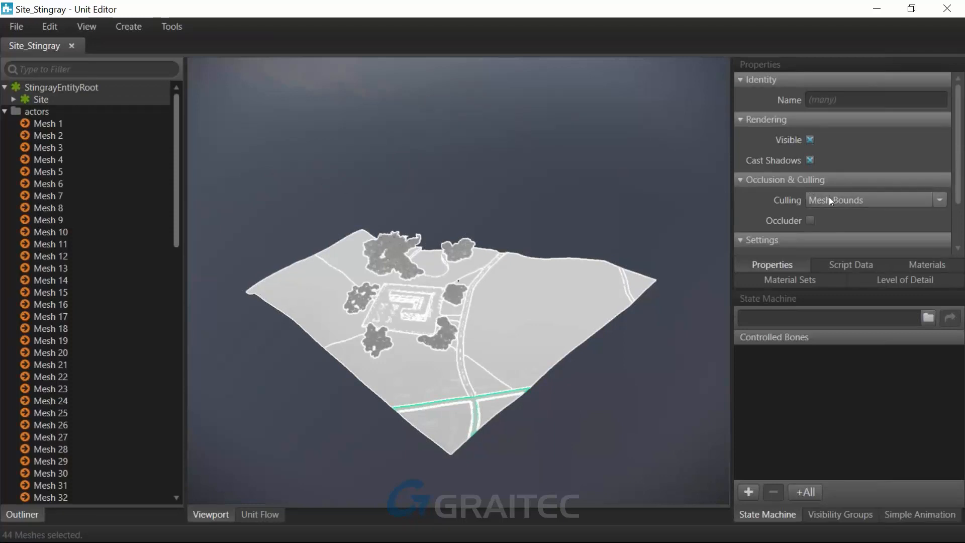
pyautogui.click(853, 200)
pyautogui.click(852, 200)
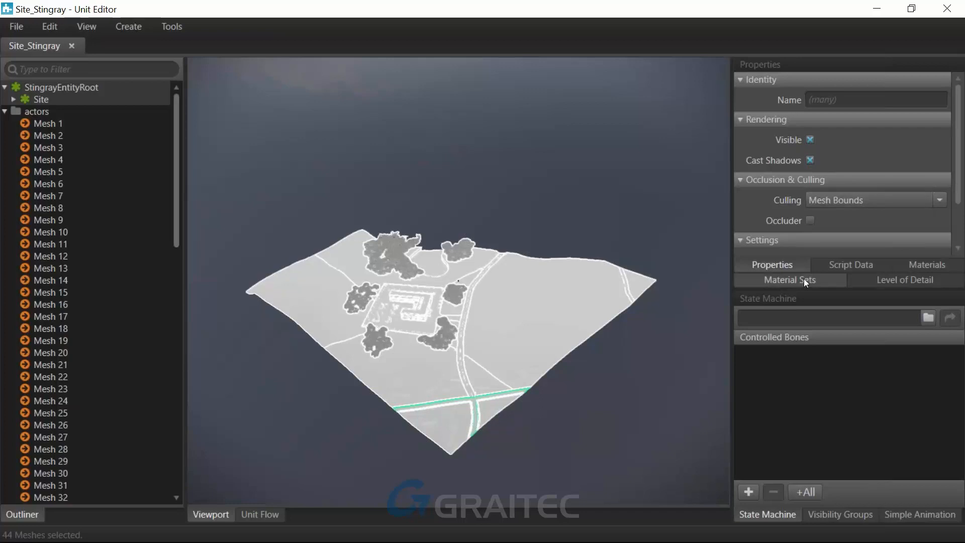
pyautogui.click(872, 276)
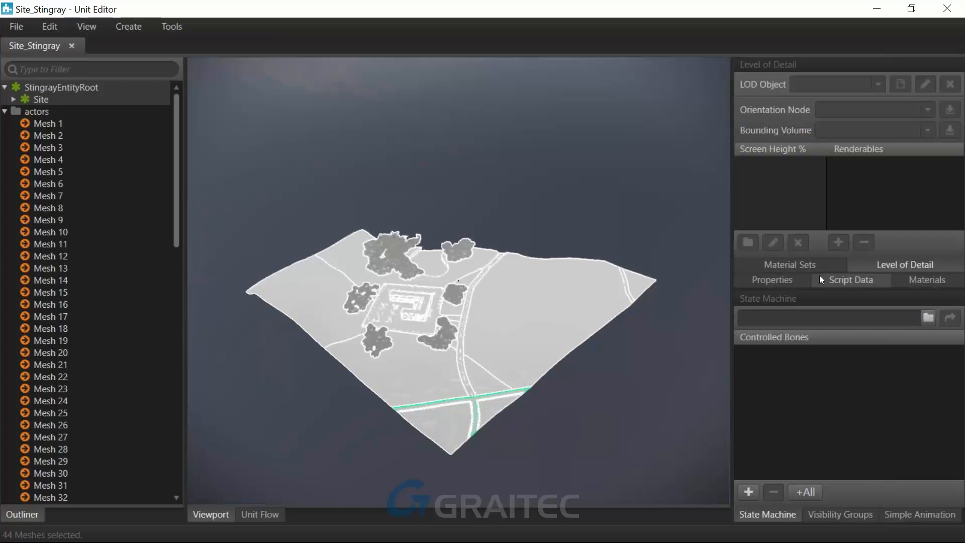
pyautogui.click(785, 279)
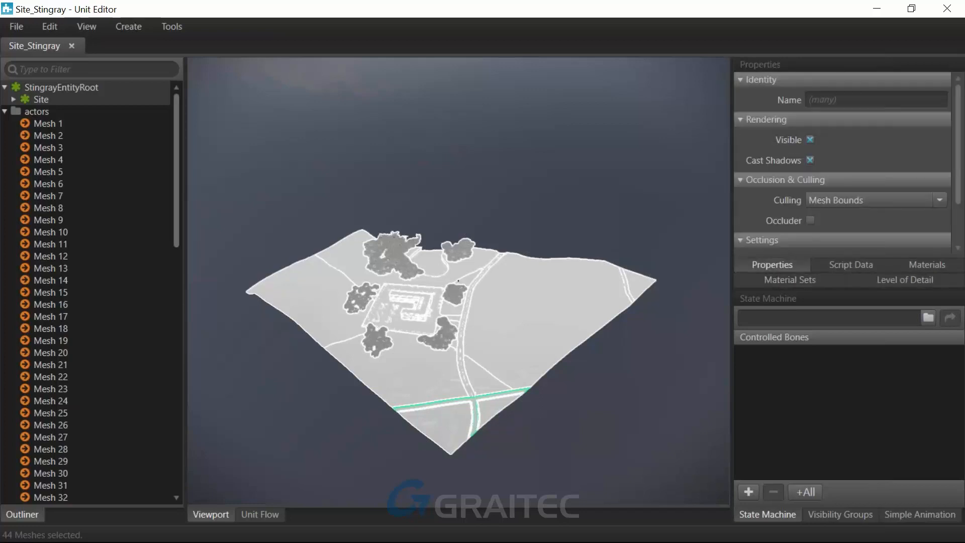
pyautogui.scroll(-1, 786, 130)
pyautogui.scroll(1, 786, 131)
pyautogui.scroll(-2, 786, 131)
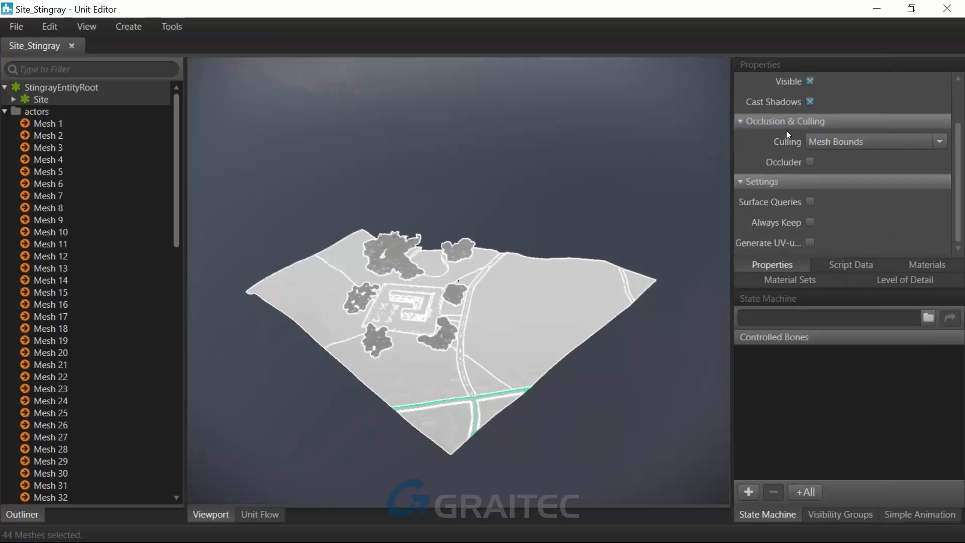
pyautogui.scroll(2, 786, 135)
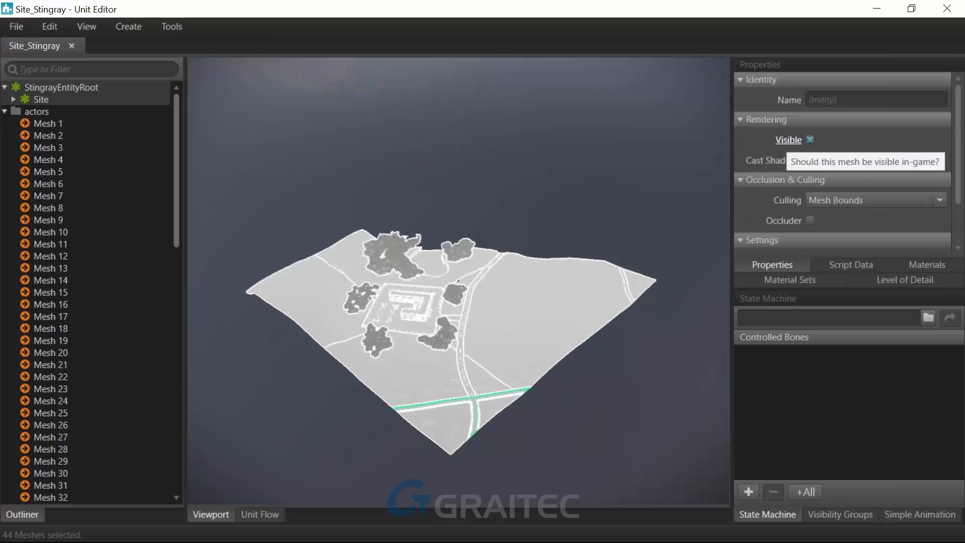
pyautogui.scroll(-2, 858, 177)
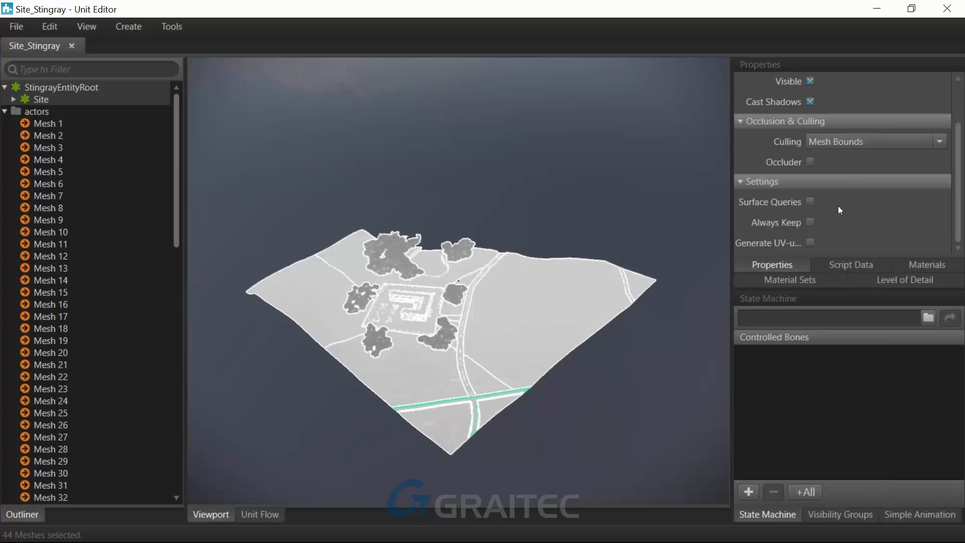
# - Examine the selected meshes' script data, assigned materials, material sets and level of detail options
pyautogui.click(855, 263)
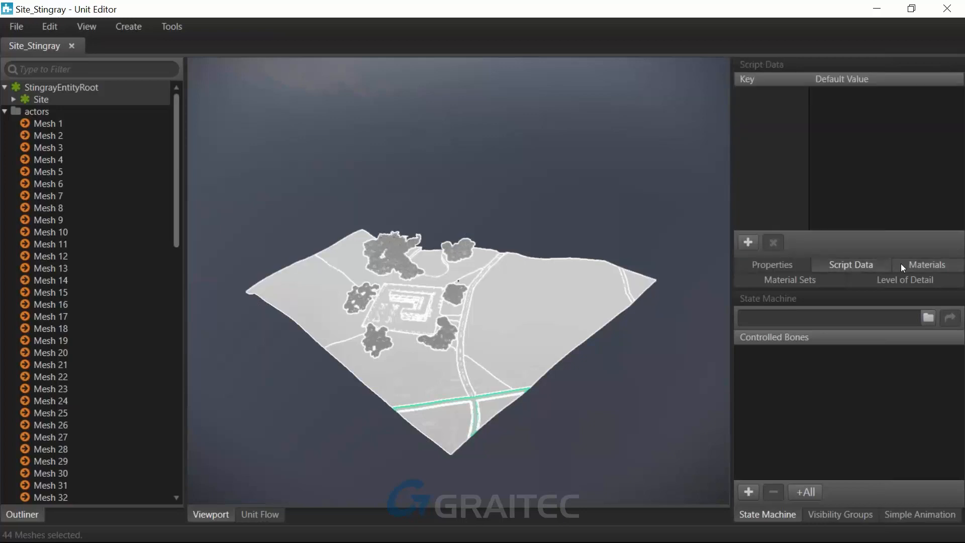
pyautogui.click(900, 263)
pyautogui.scroll(-5, 842, 163)
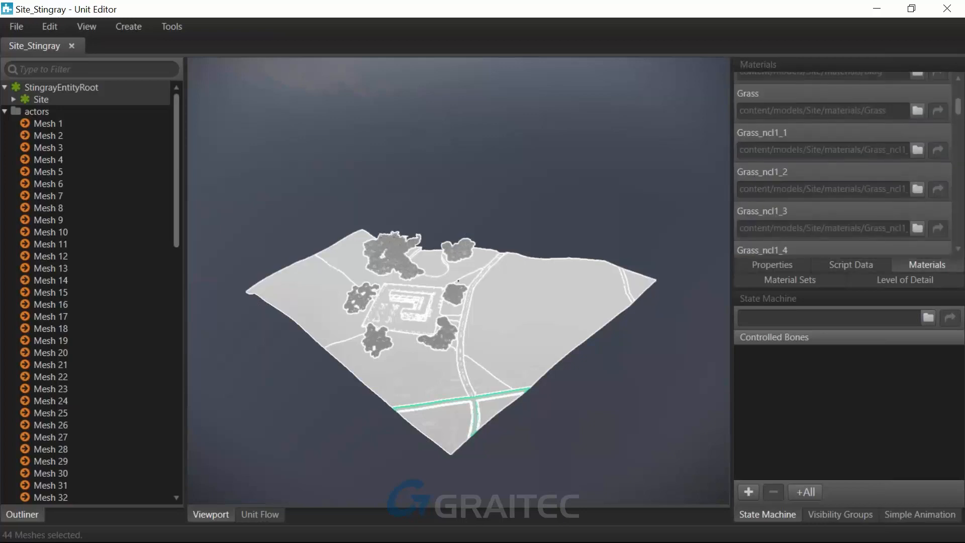
pyautogui.scroll(3, 842, 163)
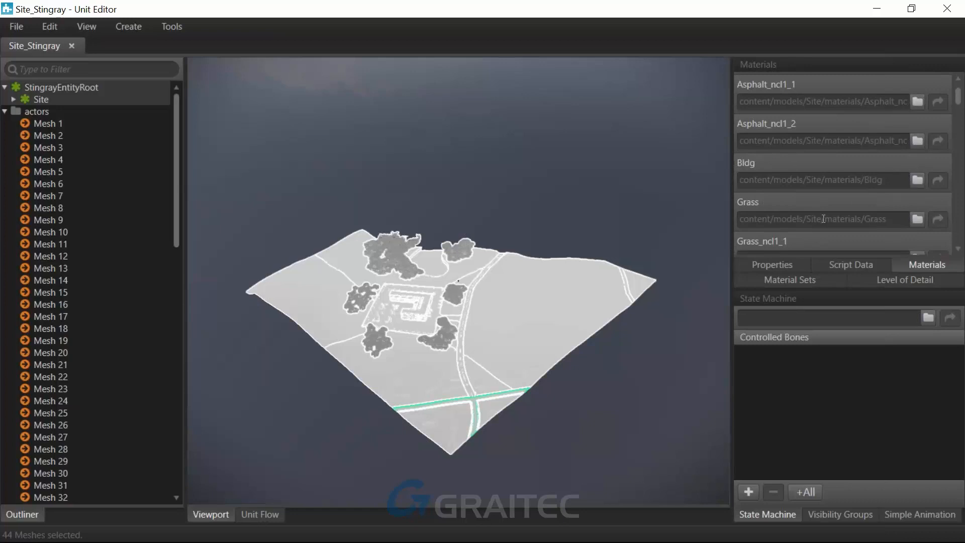
pyautogui.click(809, 282)
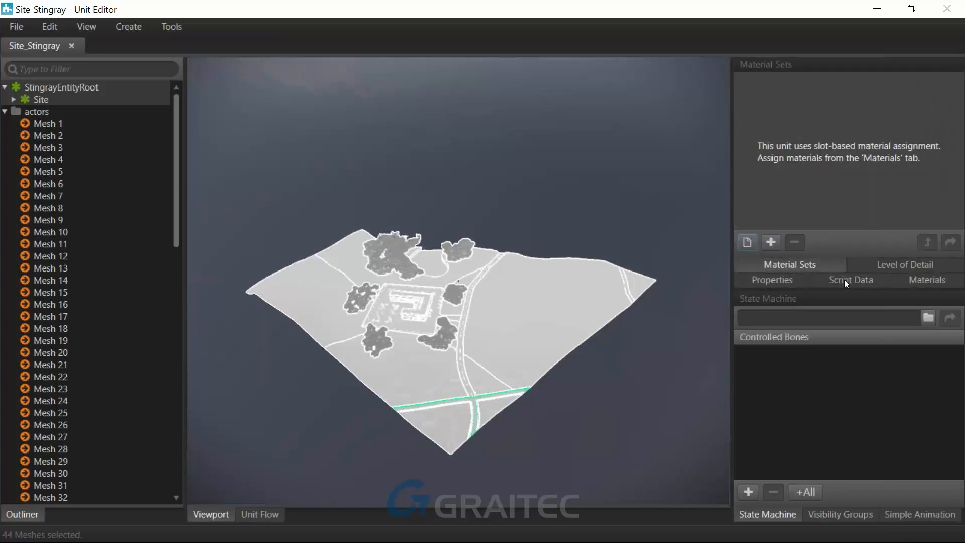
pyautogui.click(888, 266)
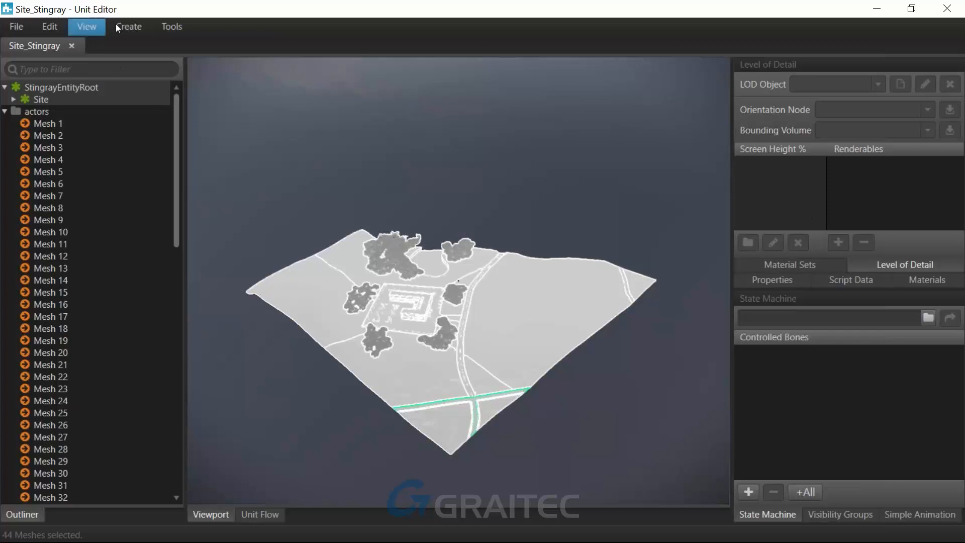
# - Create physics actors for all selected meshes of the Site_Stingray unit
pyautogui.click(128, 26)
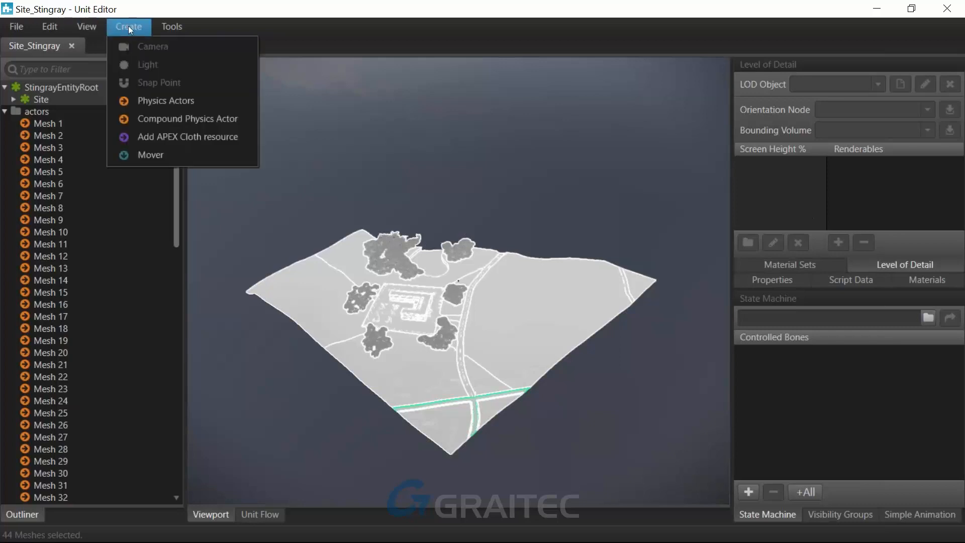
pyautogui.click(157, 101)
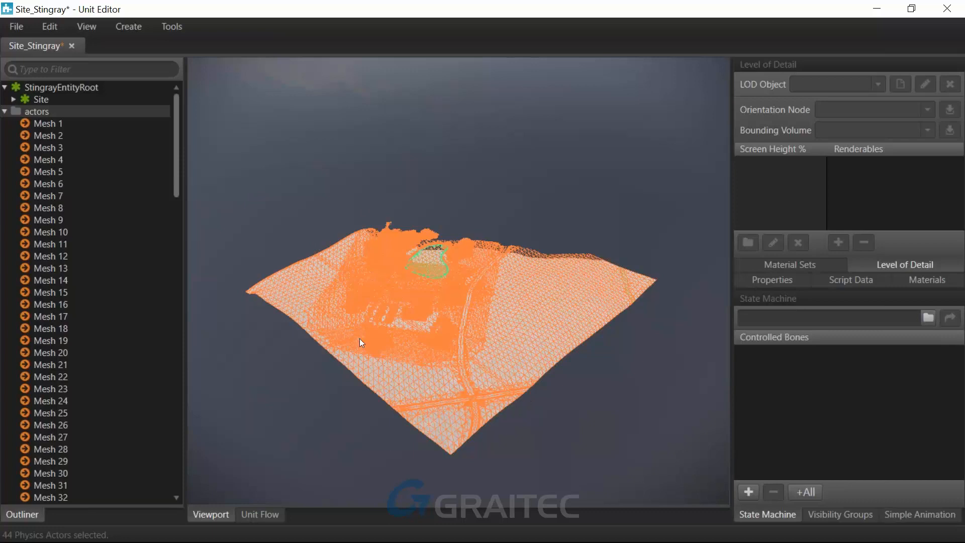
# - Review the actor template and shape type options of the Mesh 11 physics actor and close the Unit Editor without saving
pyautogui.click(52, 245)
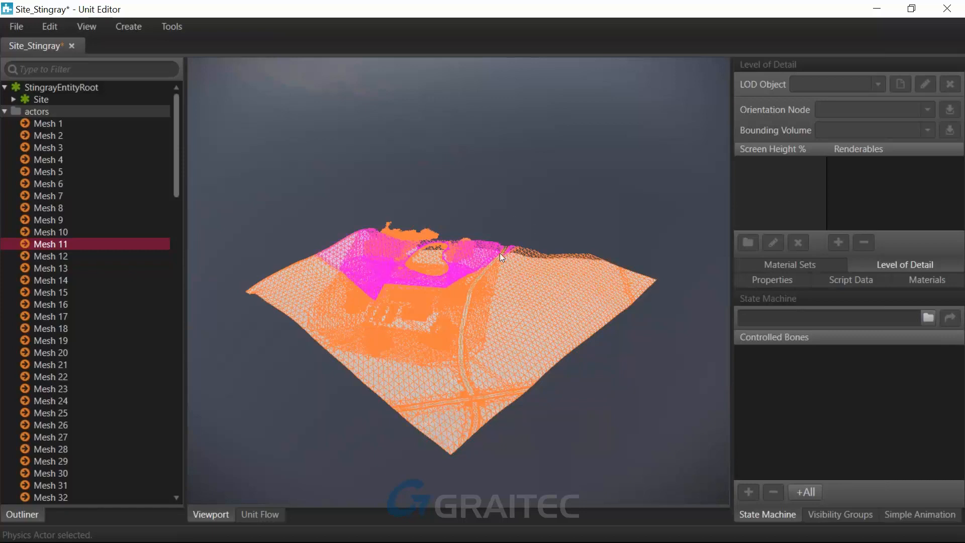
pyautogui.click(774, 280)
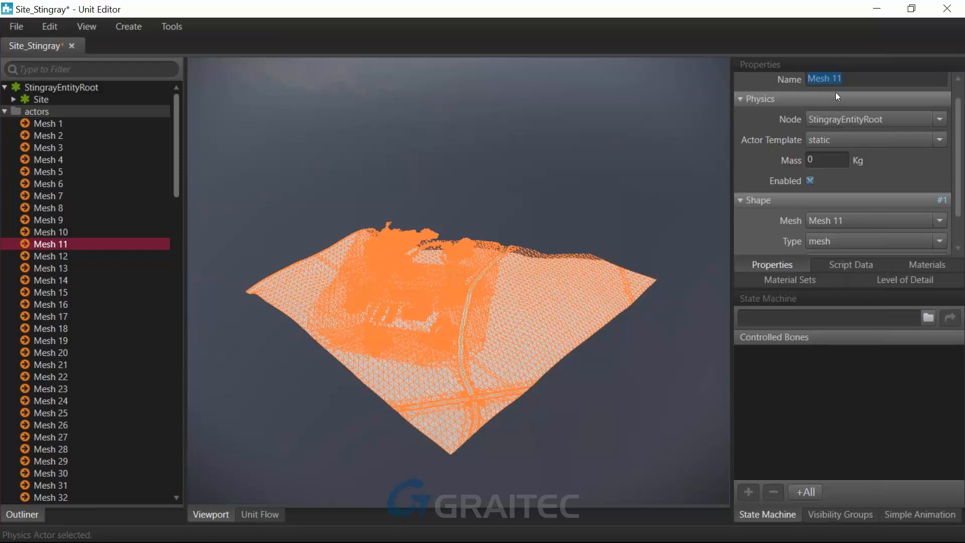
pyautogui.click(832, 140)
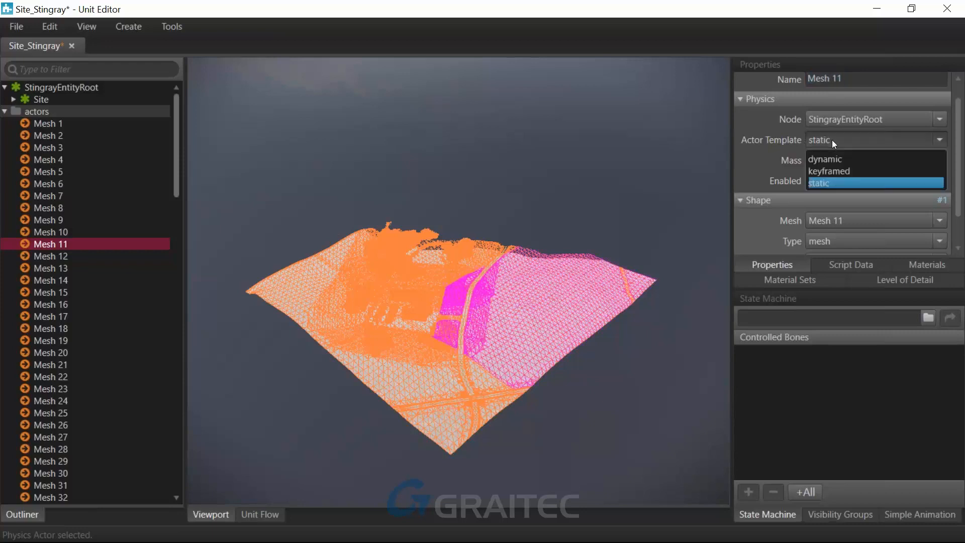
pyautogui.click(824, 240)
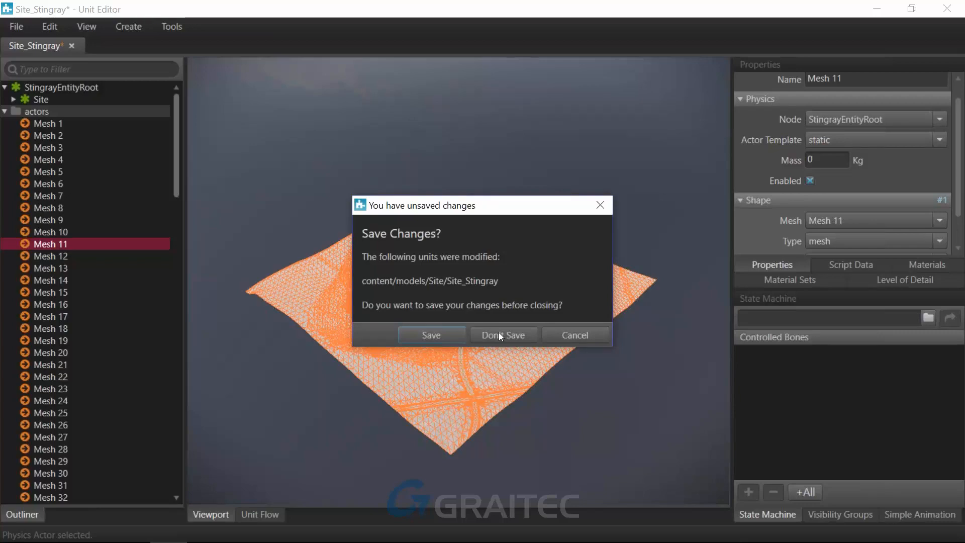
pyautogui.click(501, 334)
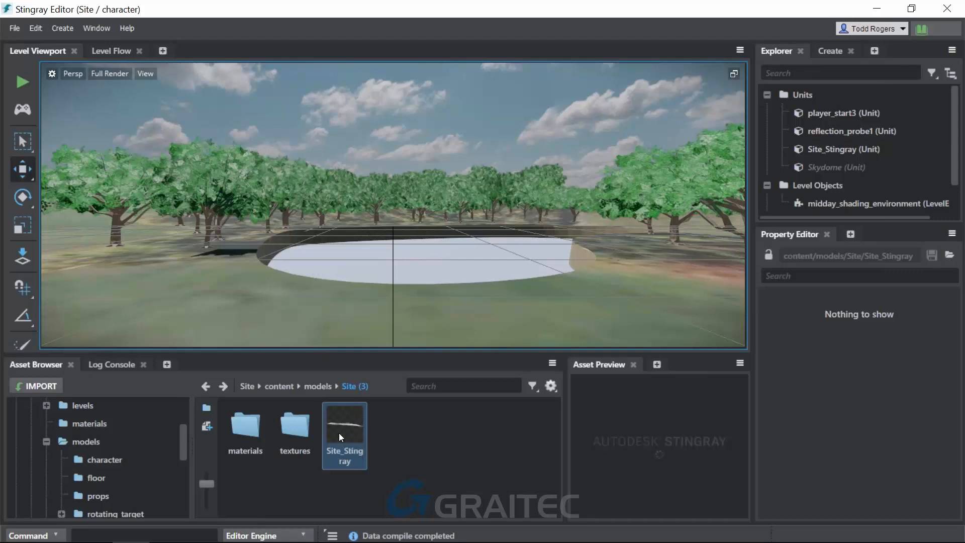
# - Examine the entire site model in the level, including its buildings, trees, roads and pond area
pyautogui.moveTo(340, 432); pyautogui.dragTo(420, 454)
pyautogui.scroll(-2, 327, 253)
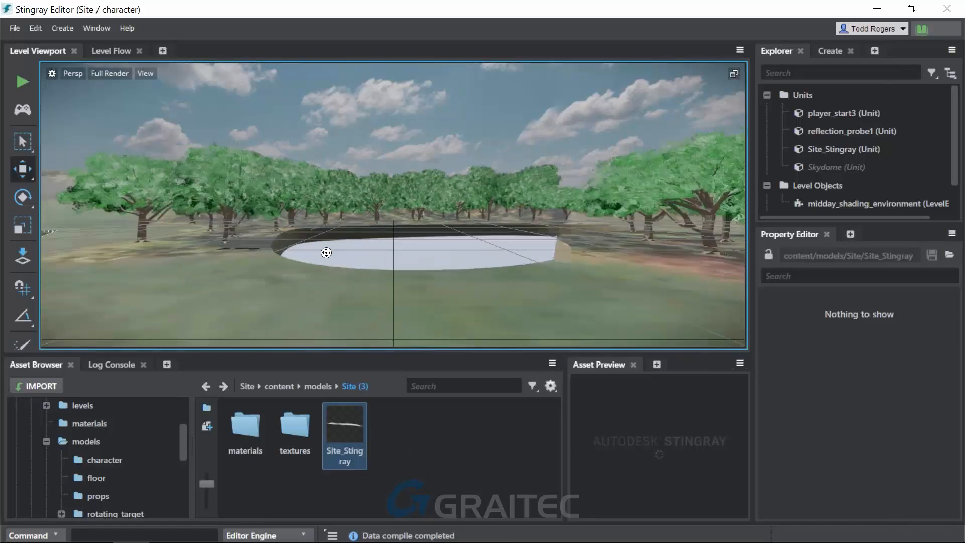
pyautogui.scroll(-8, 326, 253)
pyautogui.scroll(3, 400, 192)
pyautogui.moveTo(366, 225); pyautogui.dragTo(394, 325, button='middle')
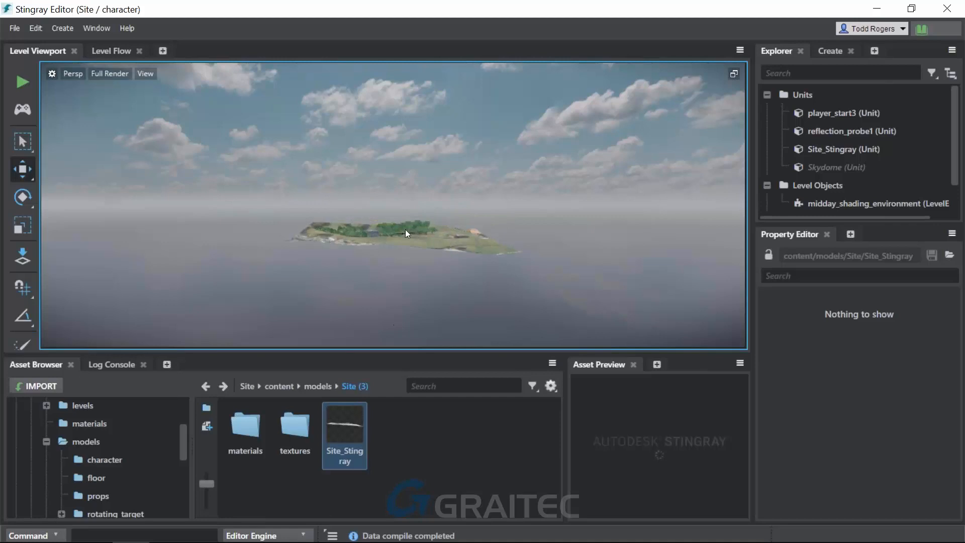
pyautogui.moveTo(405, 229); pyautogui.dragTo(405, 325, button='middle')
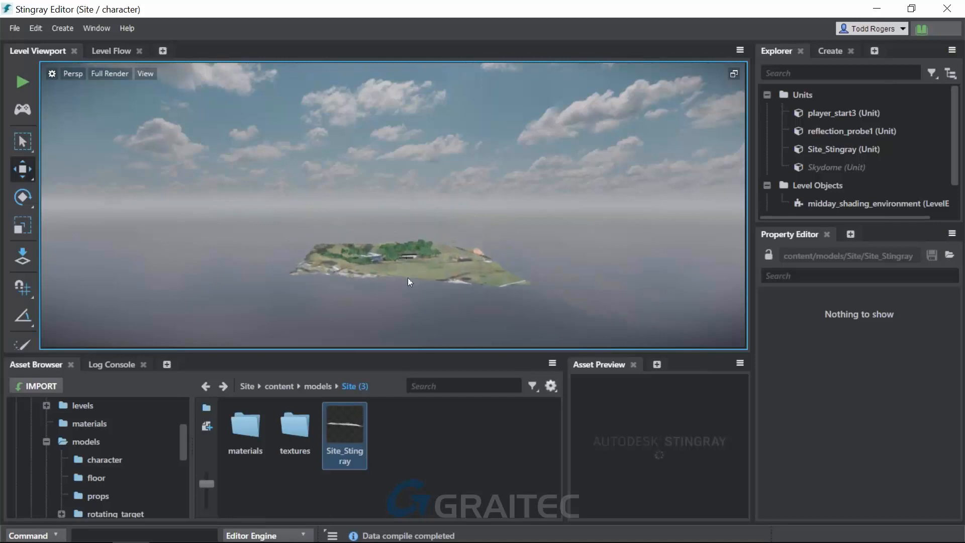
pyautogui.scroll(5, 409, 280)
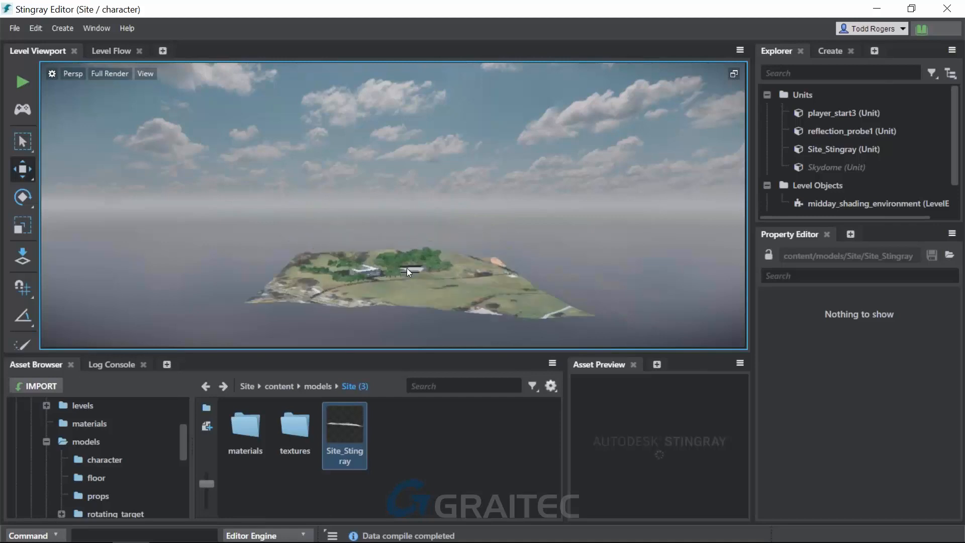
pyautogui.moveTo(366, 226); pyautogui.dragTo(378, 130, button='middle')
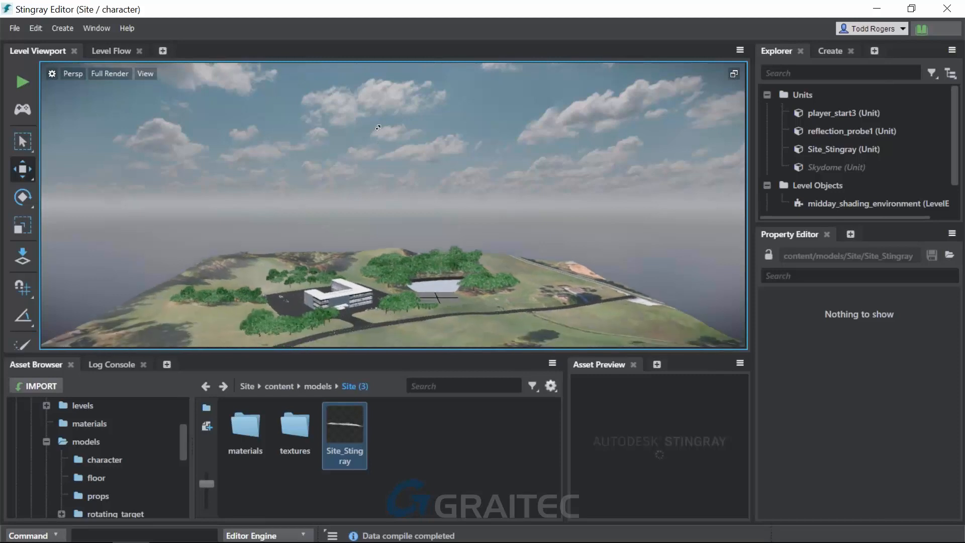
# - Select the Site_Stingray unit placed in the level and review the level's unit list
pyautogui.click(444, 296)
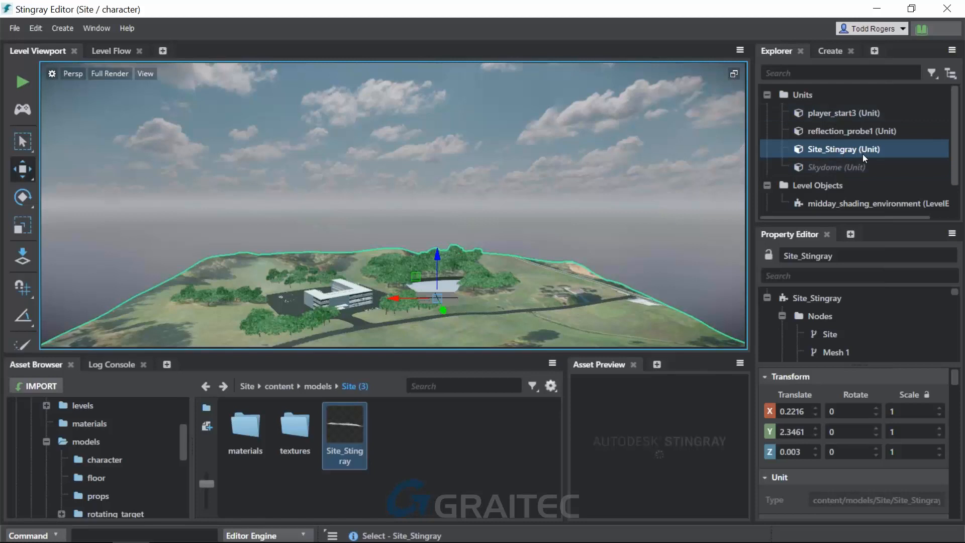
pyautogui.scroll(-1, 857, 140)
pyautogui.scroll(1, 856, 141)
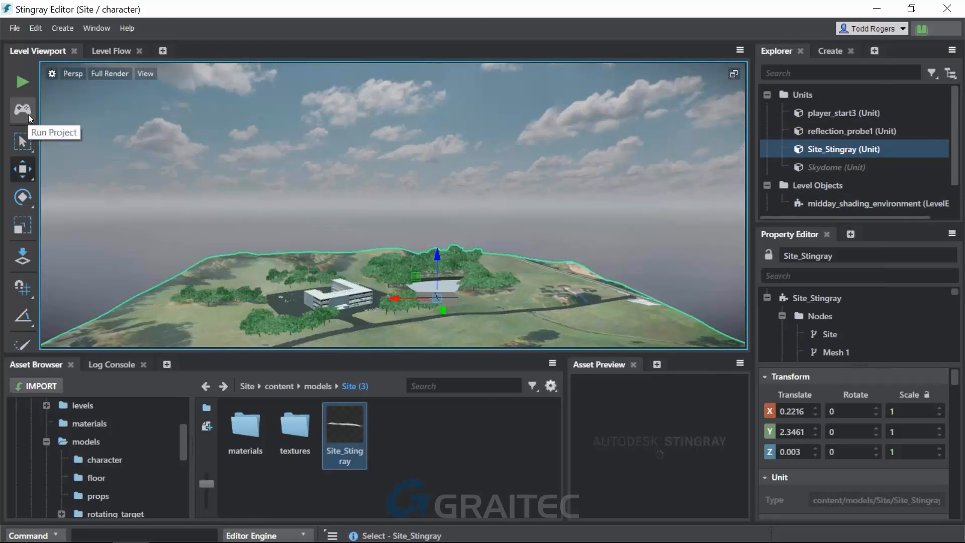
# - Test the character level on a cleared desktop by walking and jumping the character around the site, and close the test
pyautogui.click(20, 81)
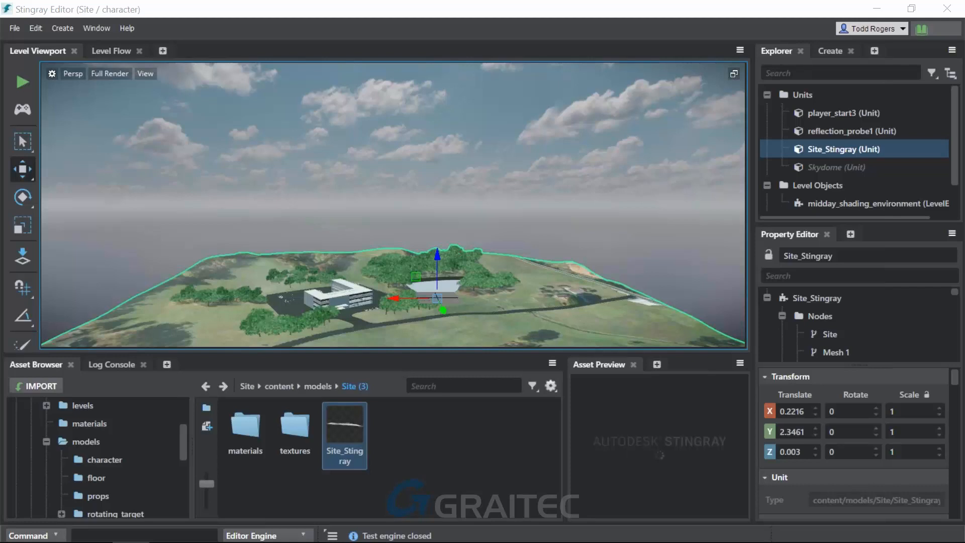
pyautogui.press('super+d')
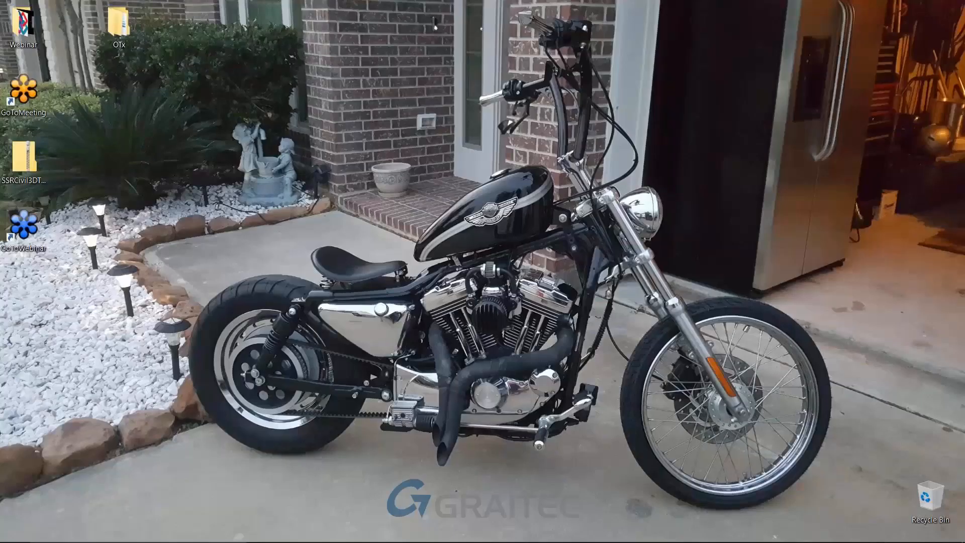
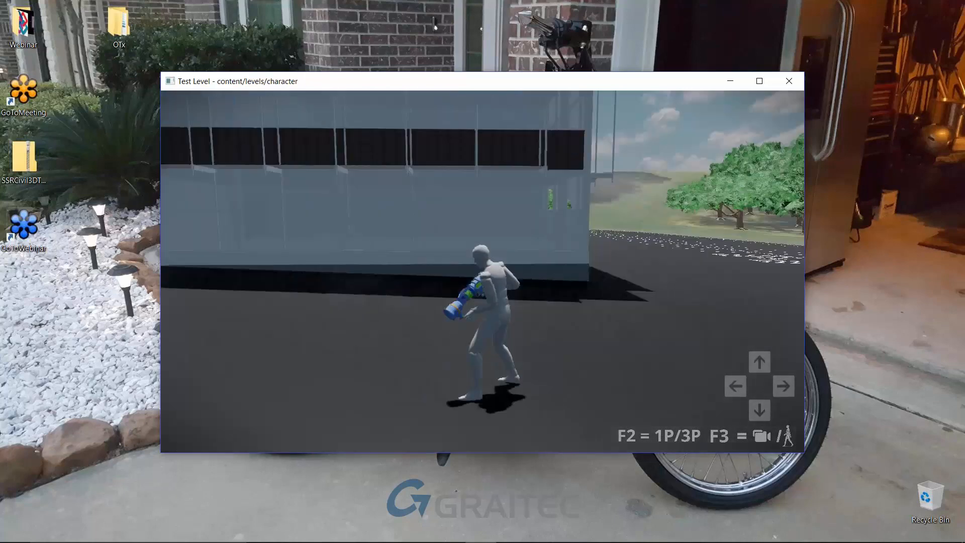
pyautogui.press('Up')
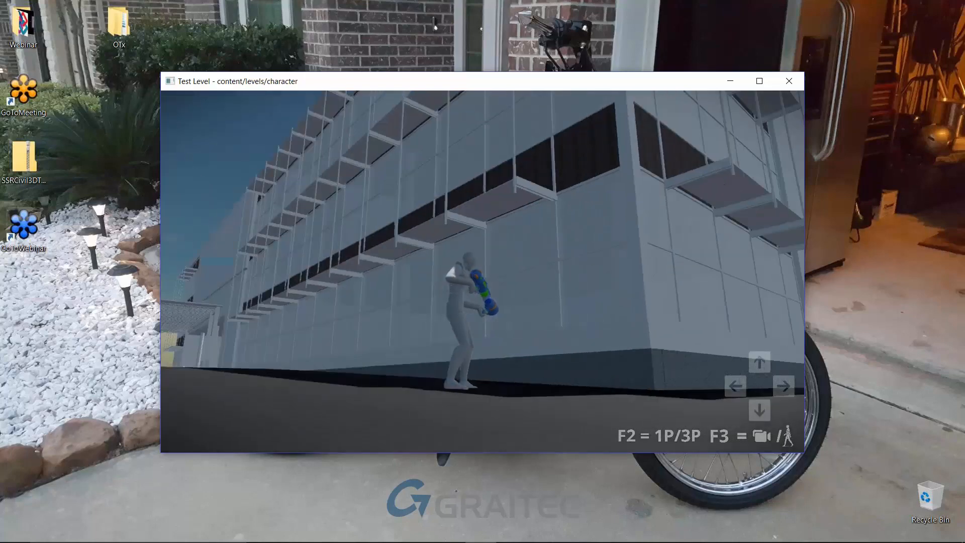
pyautogui.rightClick(484, 272)
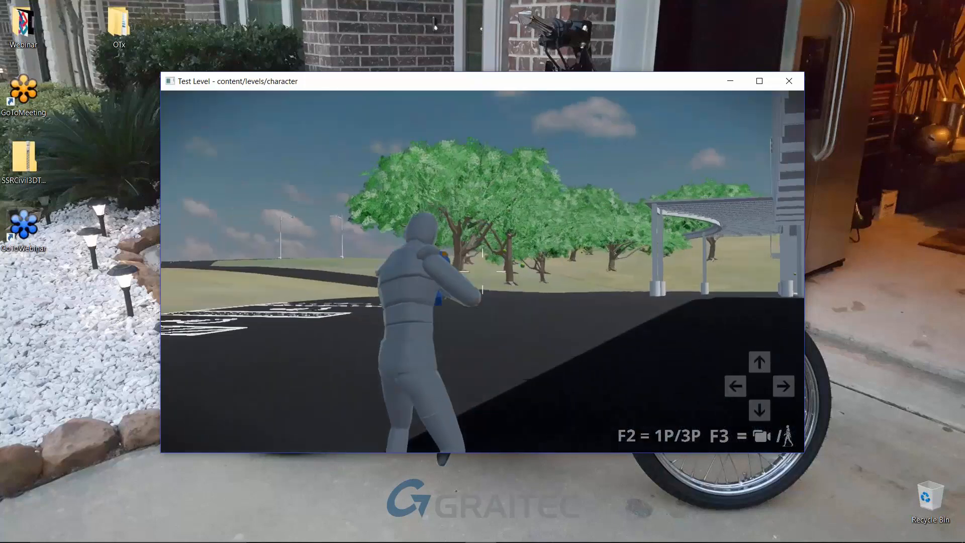
pyautogui.press('Up')
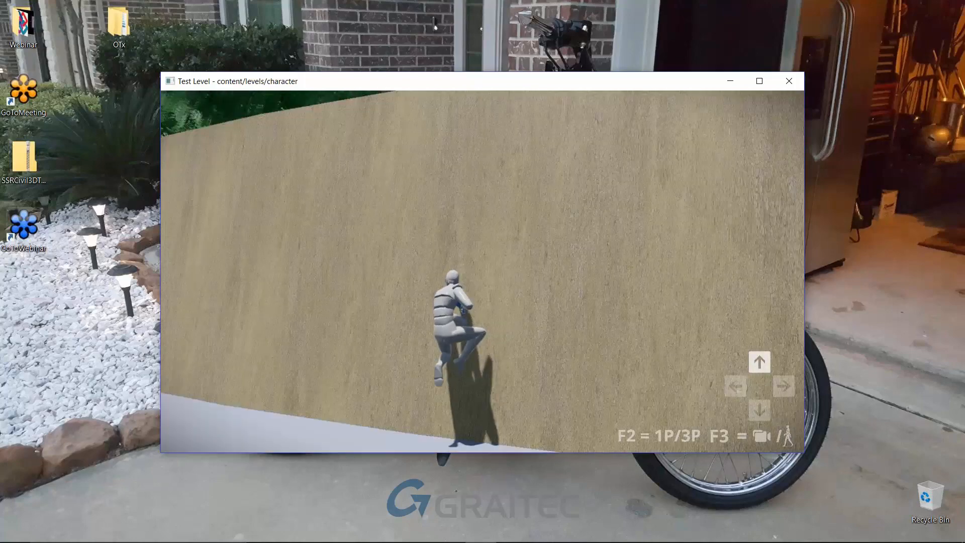
pyautogui.press('space')
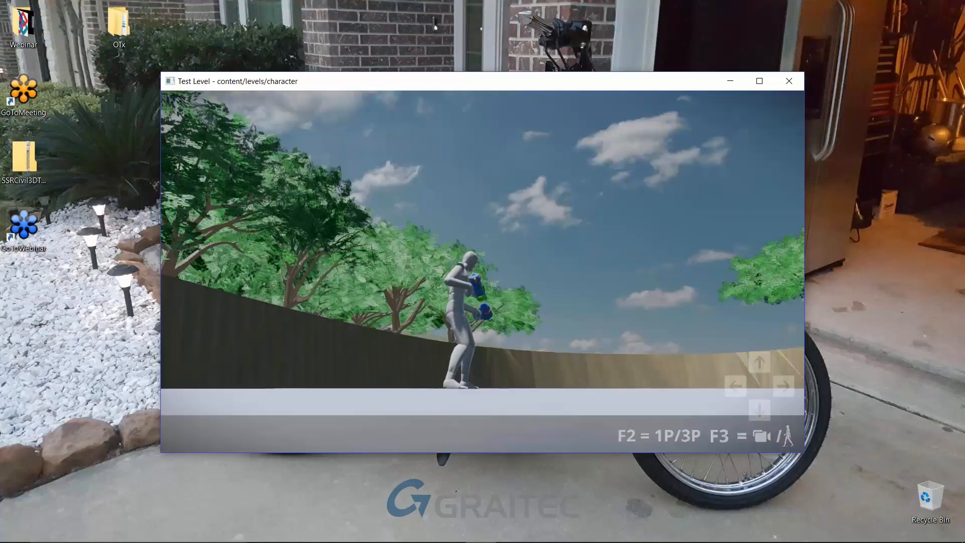
pyautogui.press('Escape')
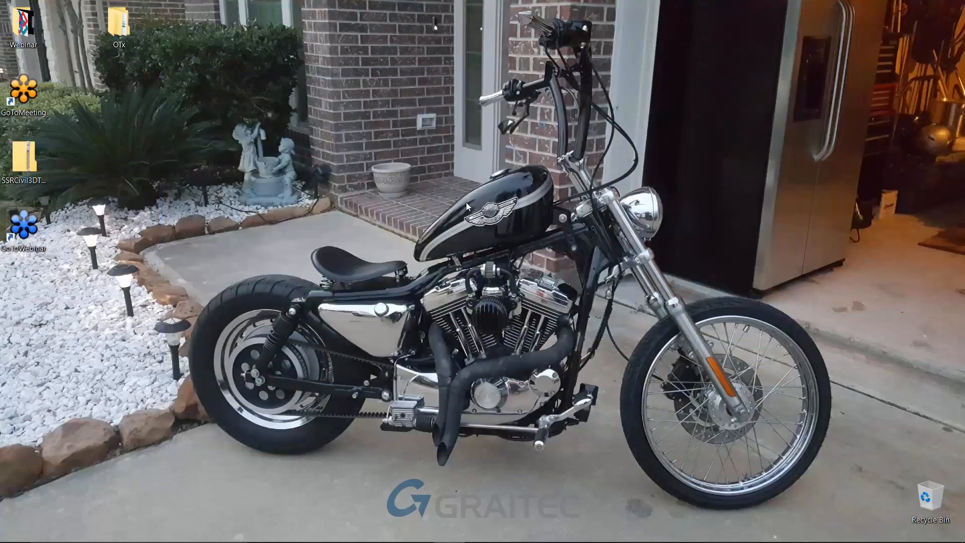